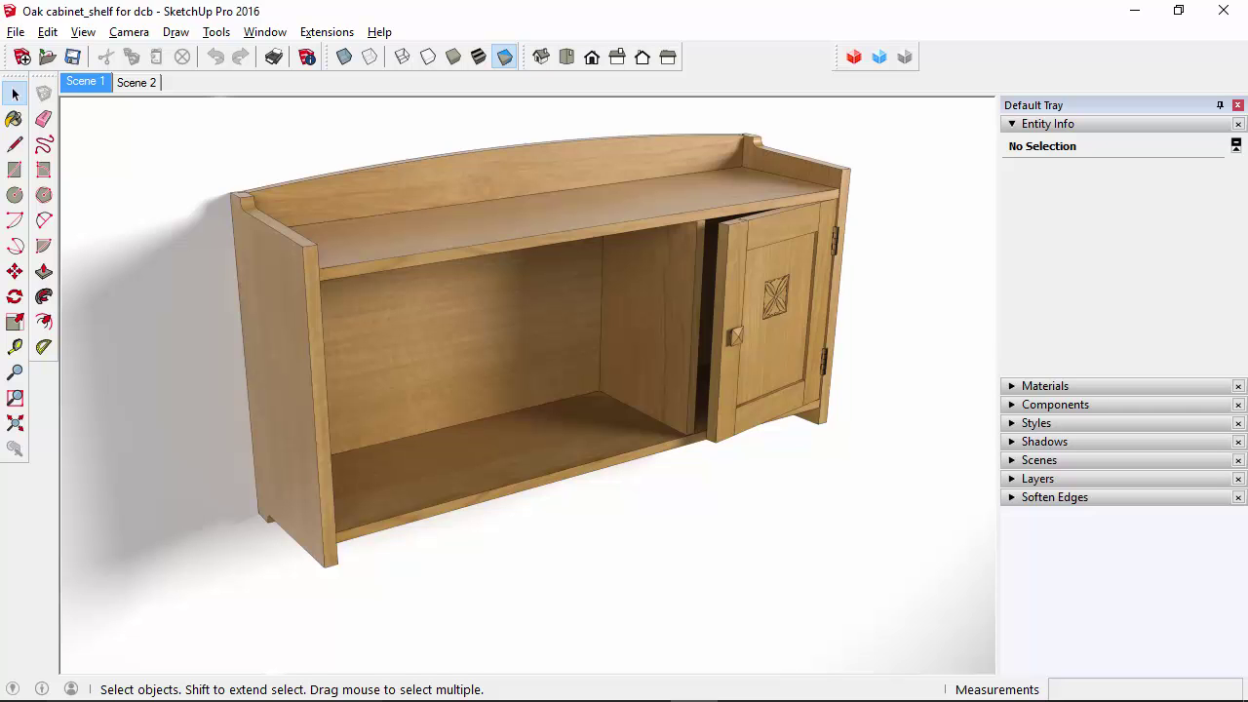
- Switch to Scene 2 and set the rest of the model to be hidden during component editing
click(86, 82)
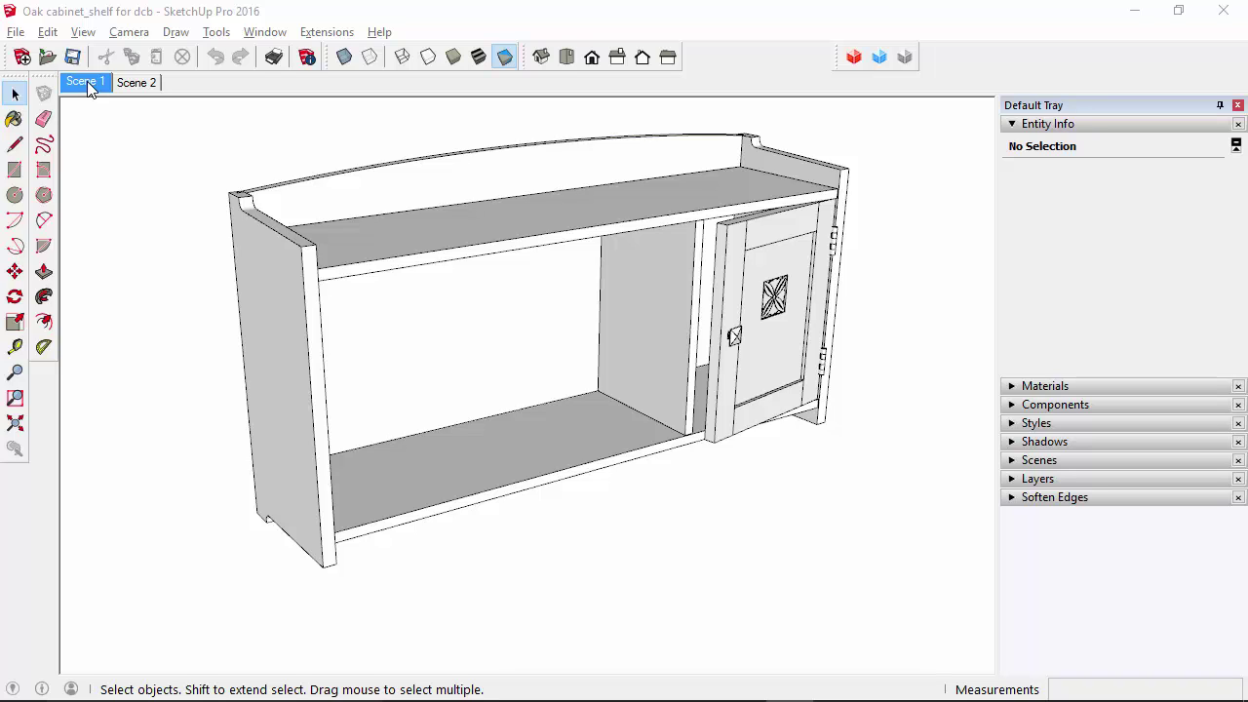
click(144, 85)
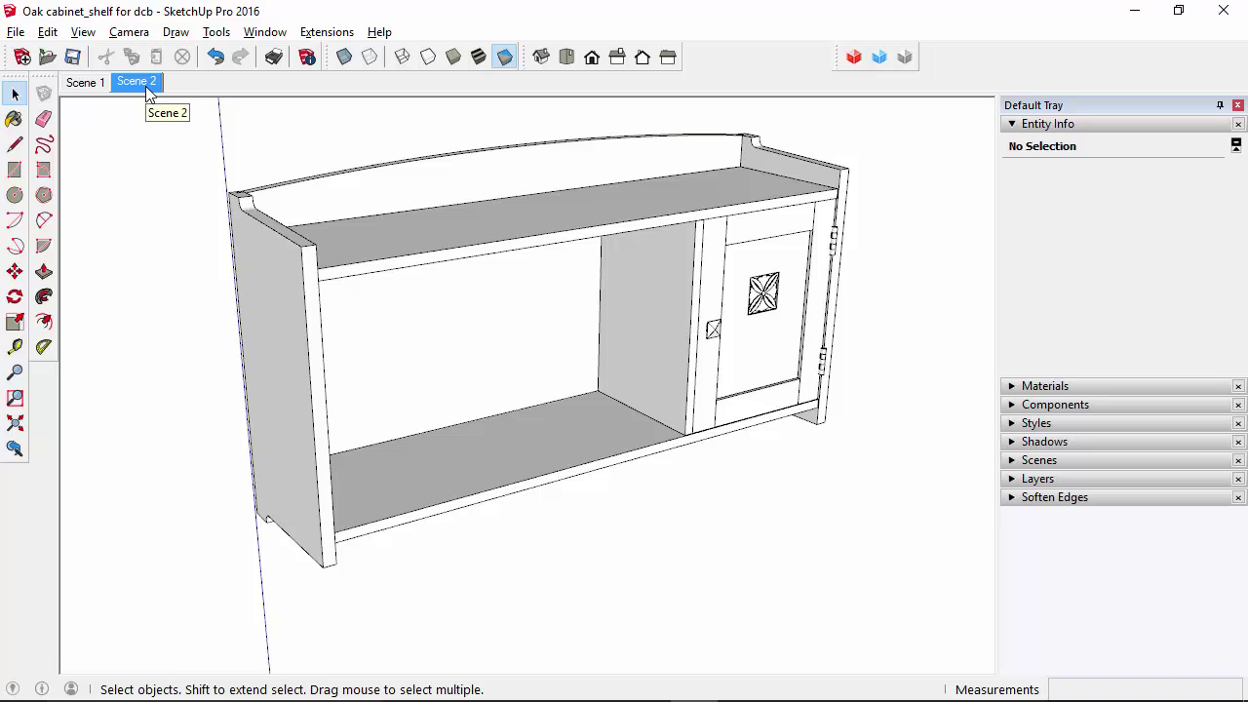
click(261, 35)
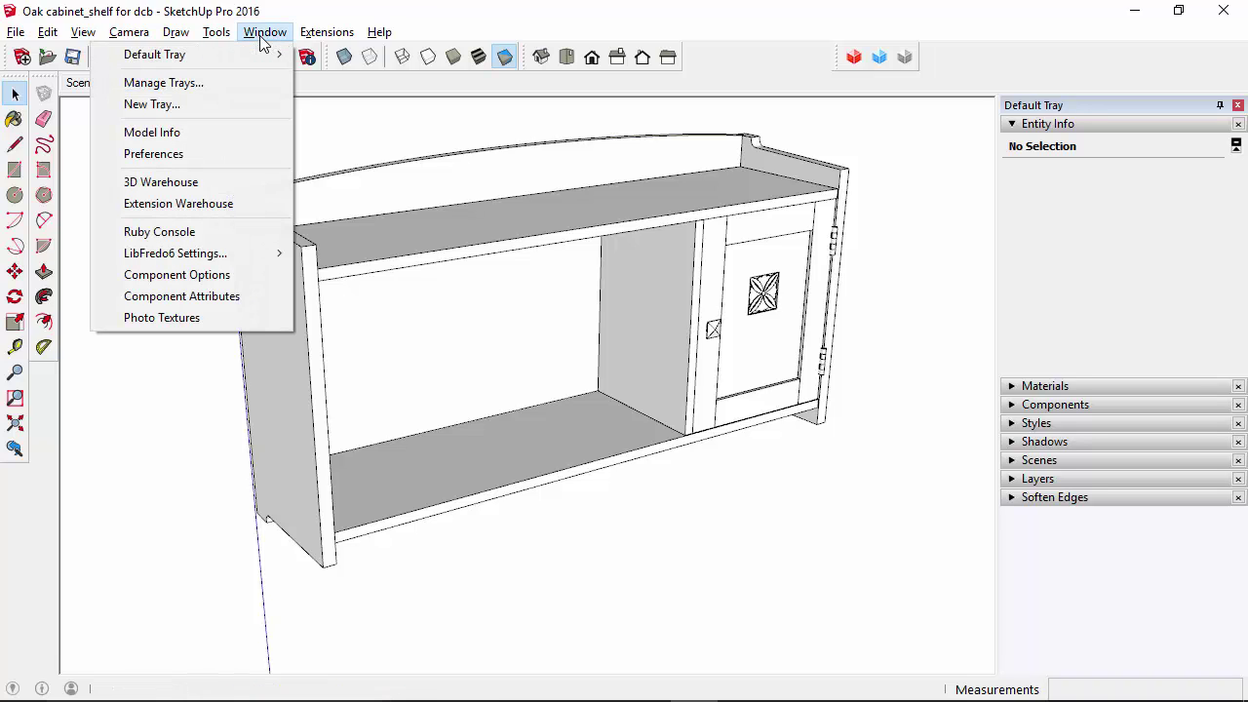
click(239, 132)
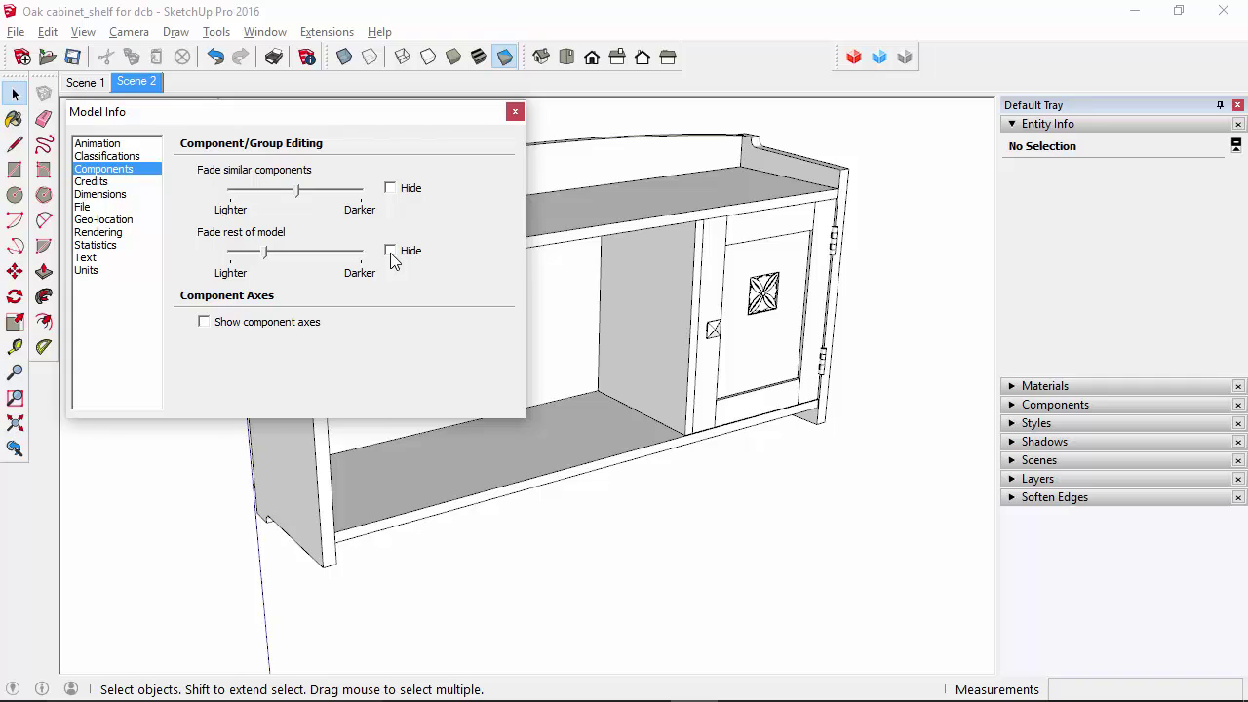
click(391, 253)
click(516, 113)
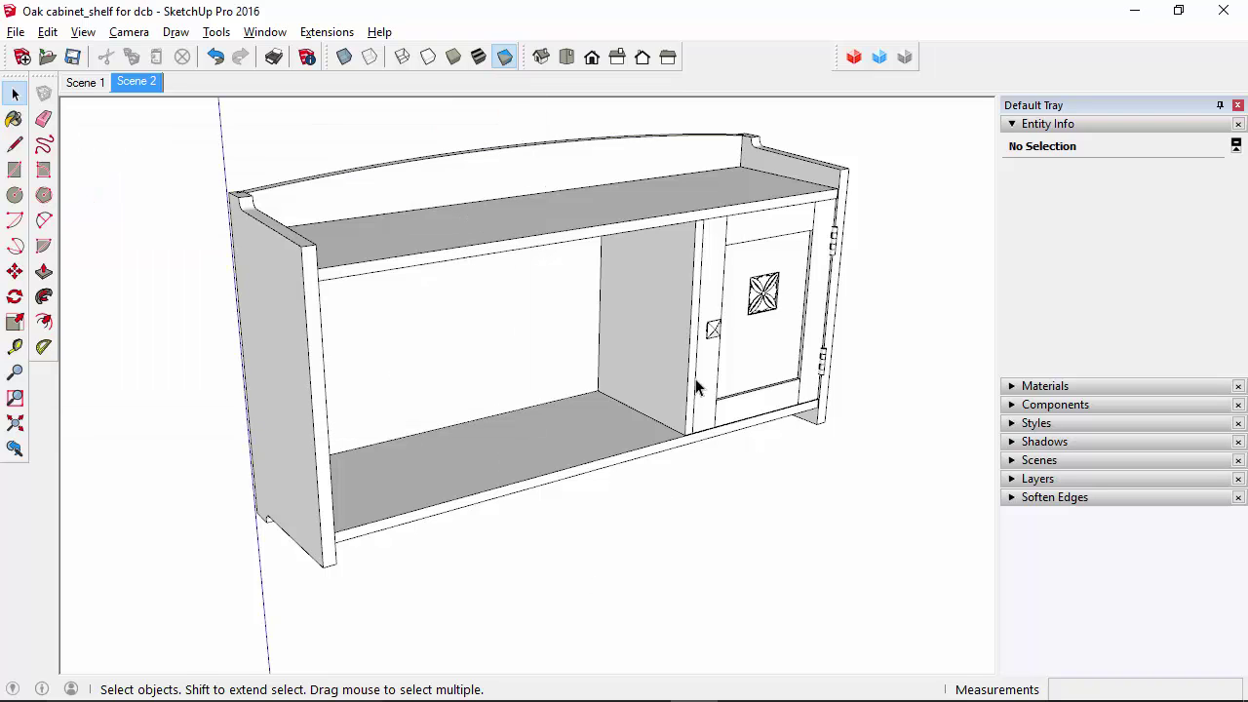
- Open the cabinet door assembly for editing, and within it open the door frame component
double_click(735, 375)
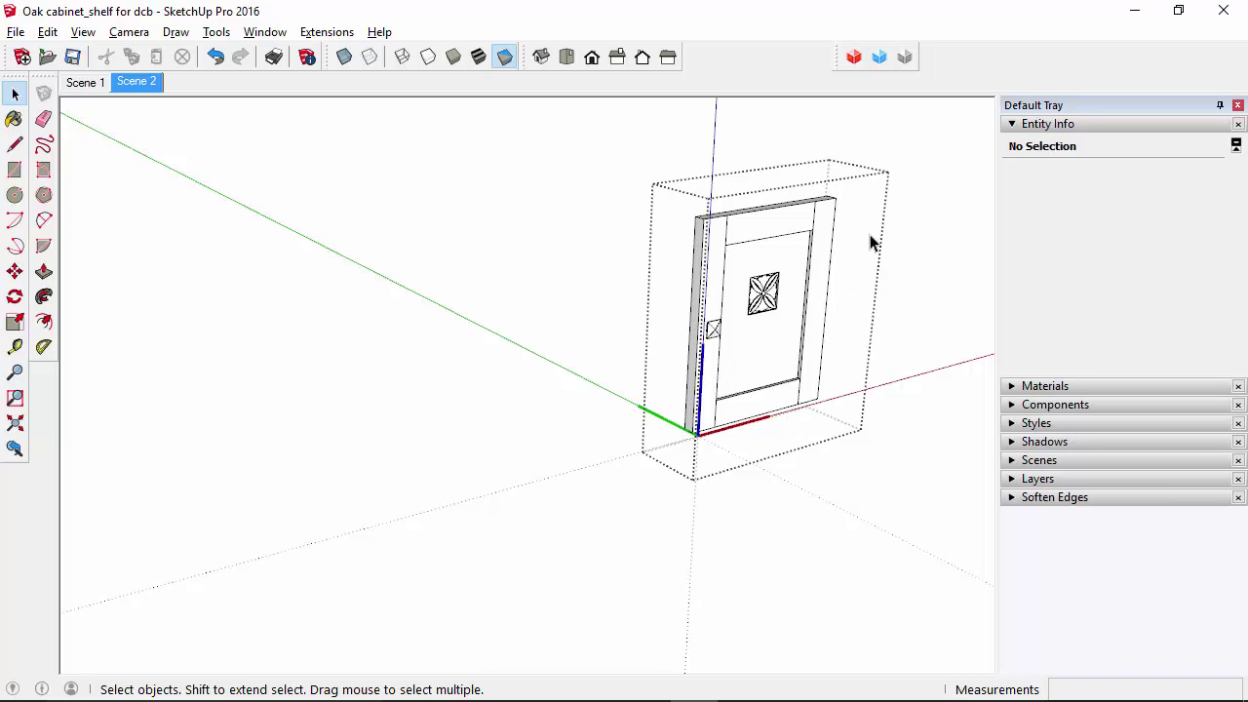
middle_drag(738, 280, 501, 268)
click(501, 265)
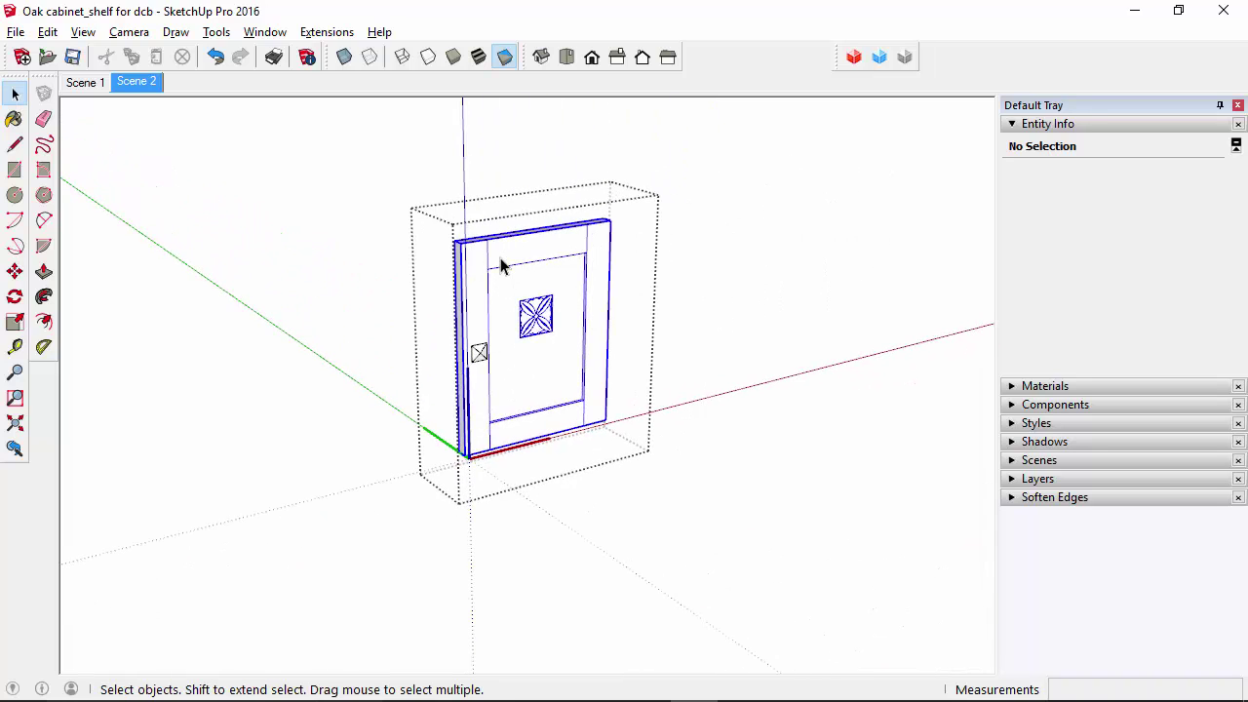
click(481, 354)
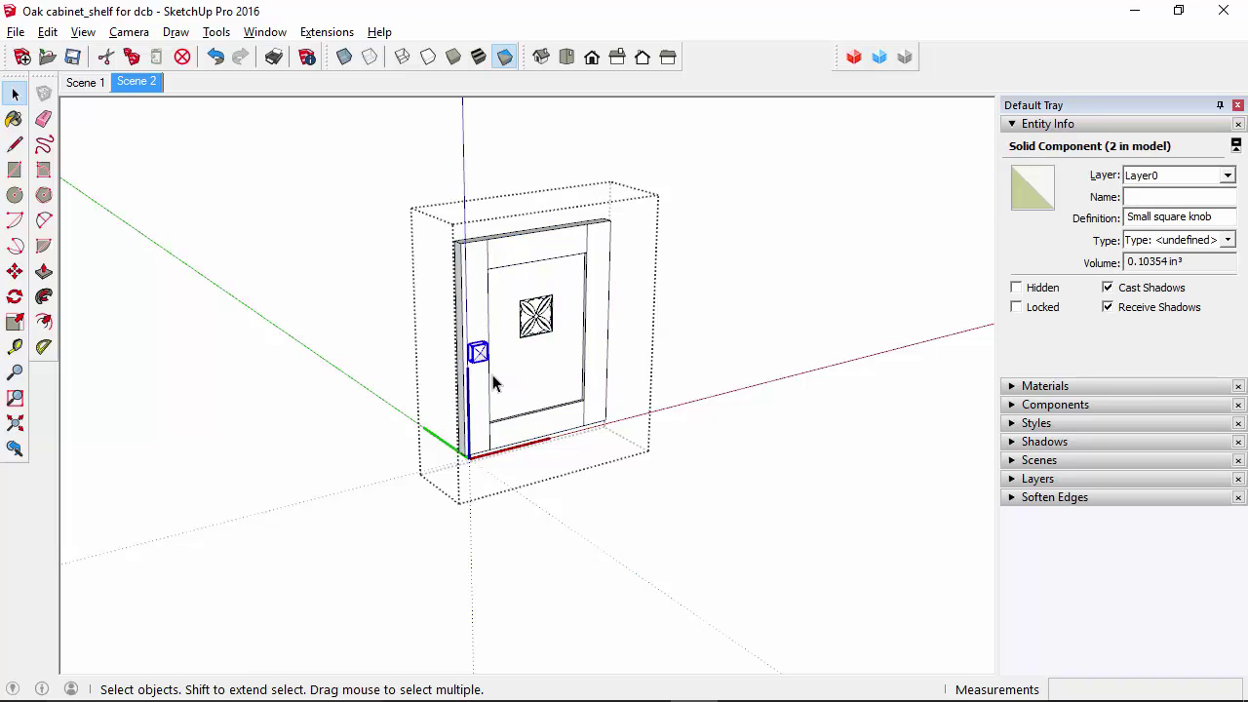
double_click(475, 293)
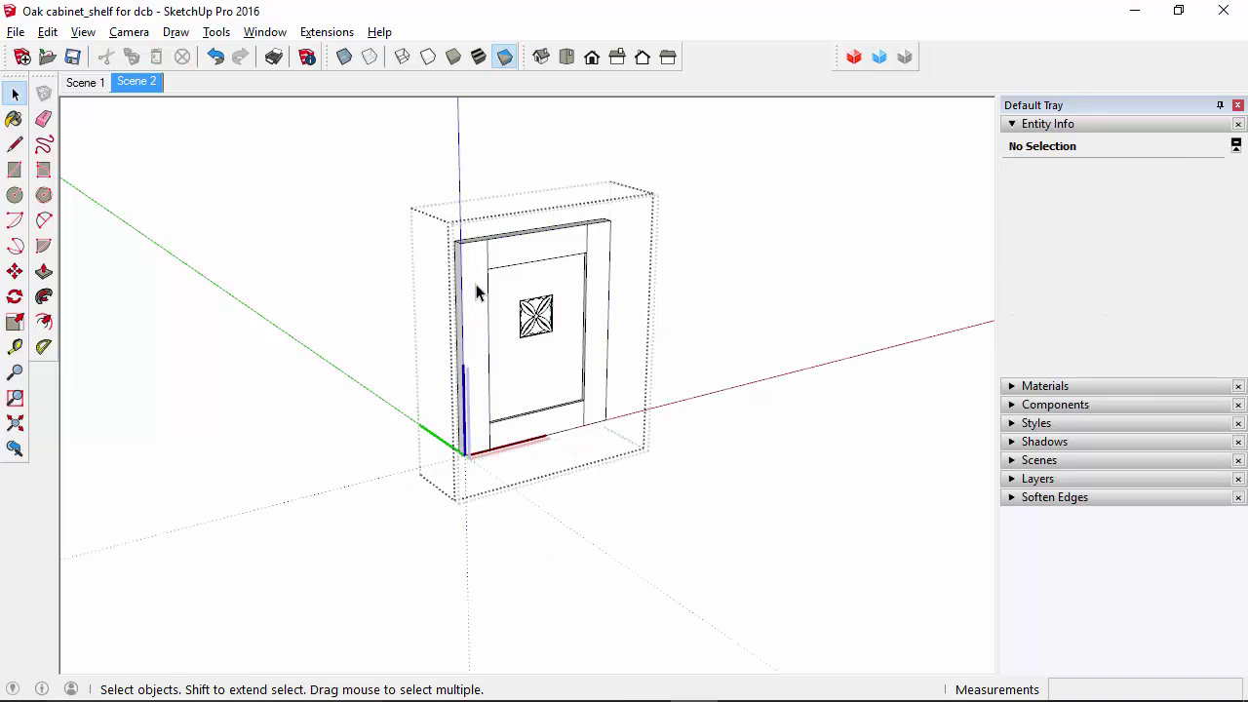
scroll(498, 435, up, 3)
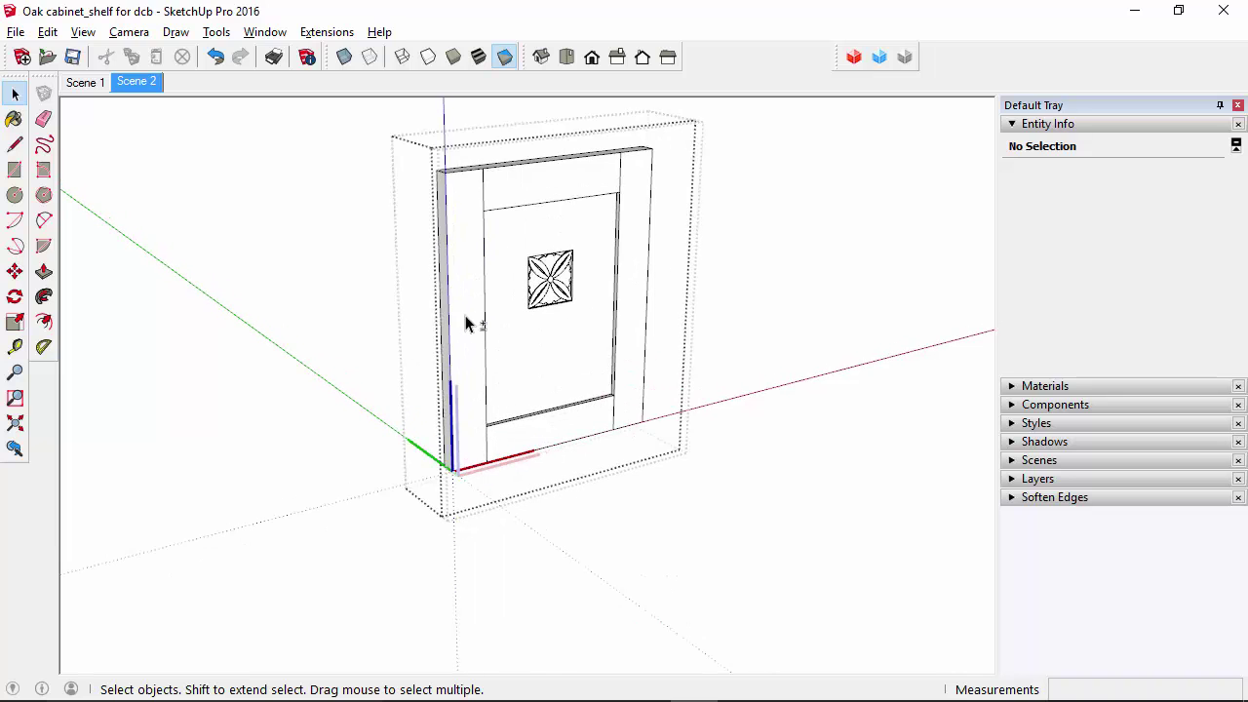
middle_drag(466, 324, 414, 539)
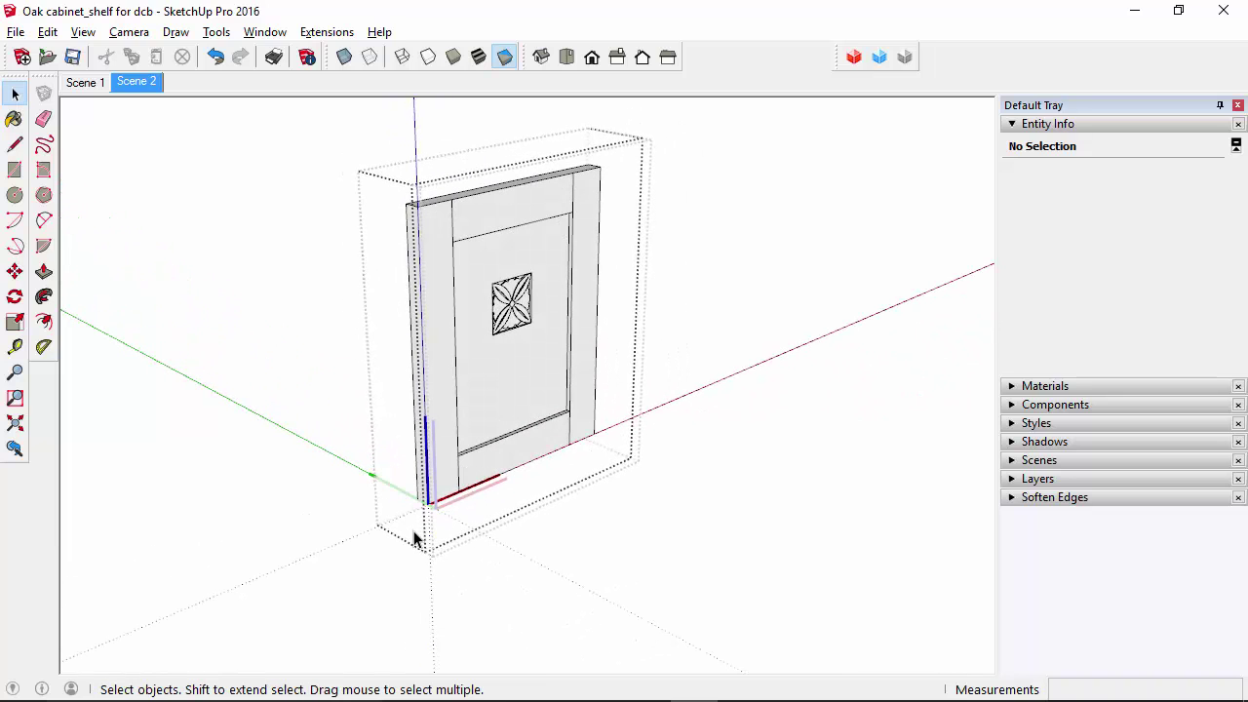
- Examine the two short joint edges where the left stile meets the bottom and top rails
click(460, 480)
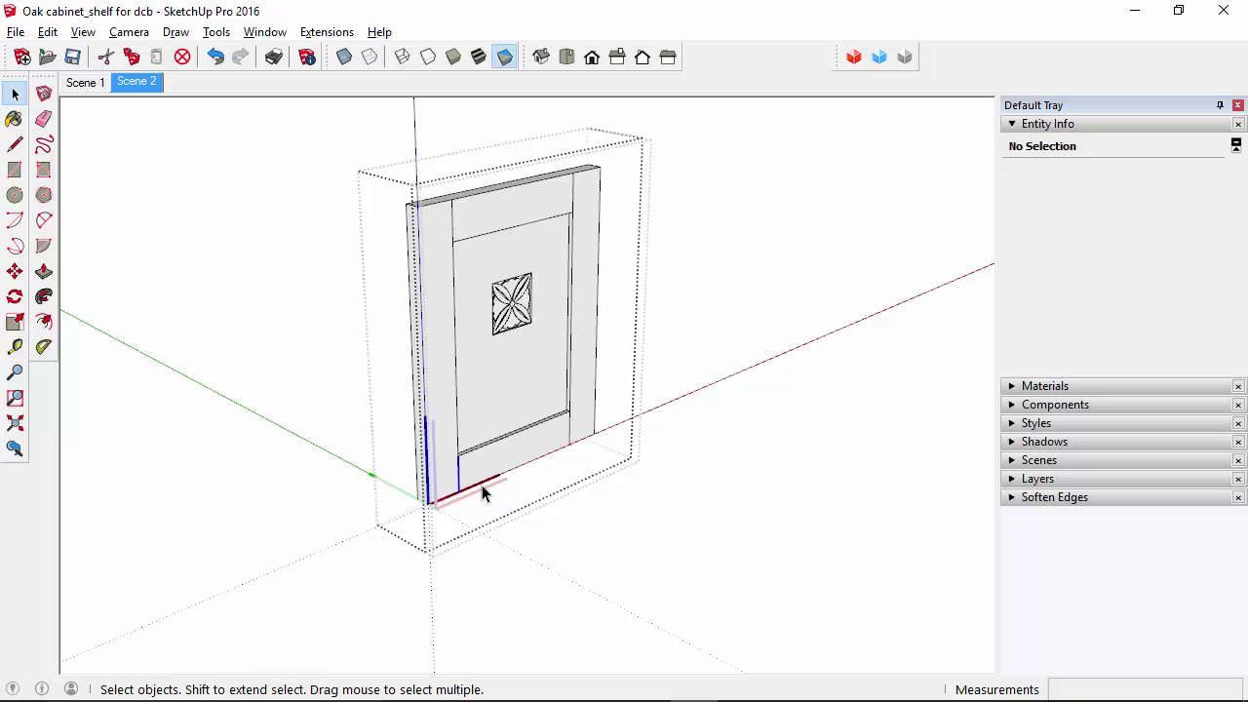
ctrl+click(452, 223)
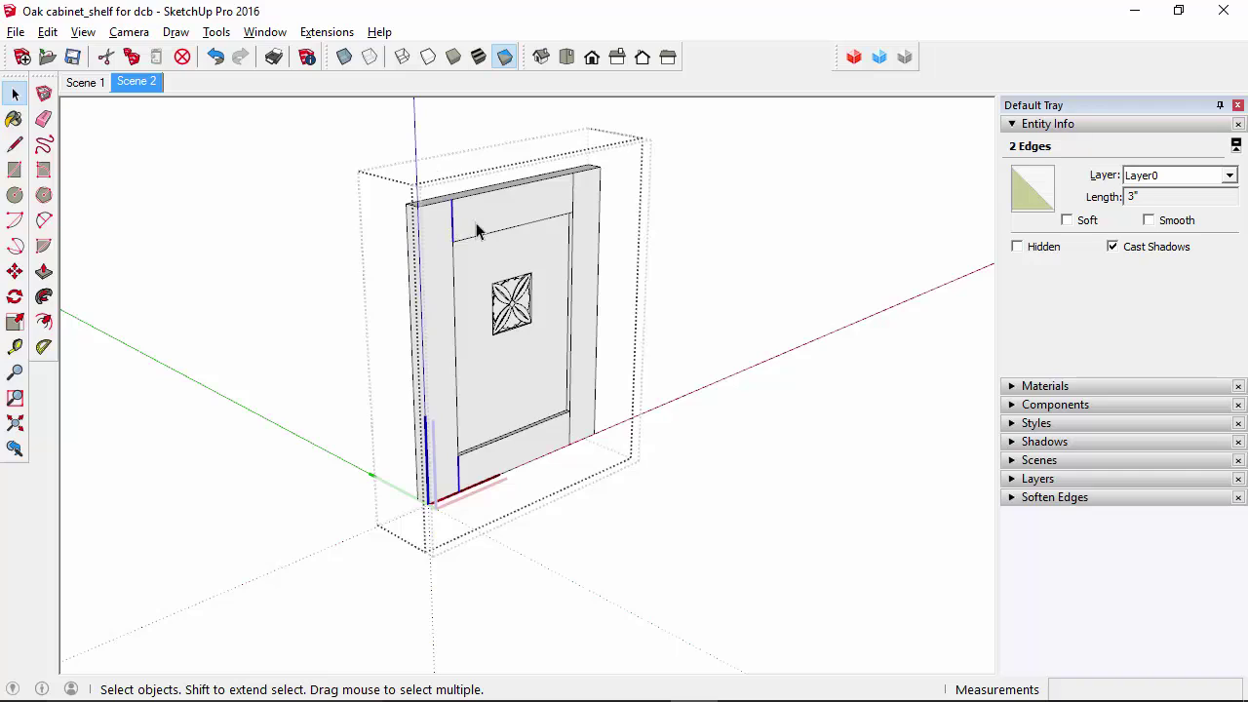
click(394, 282)
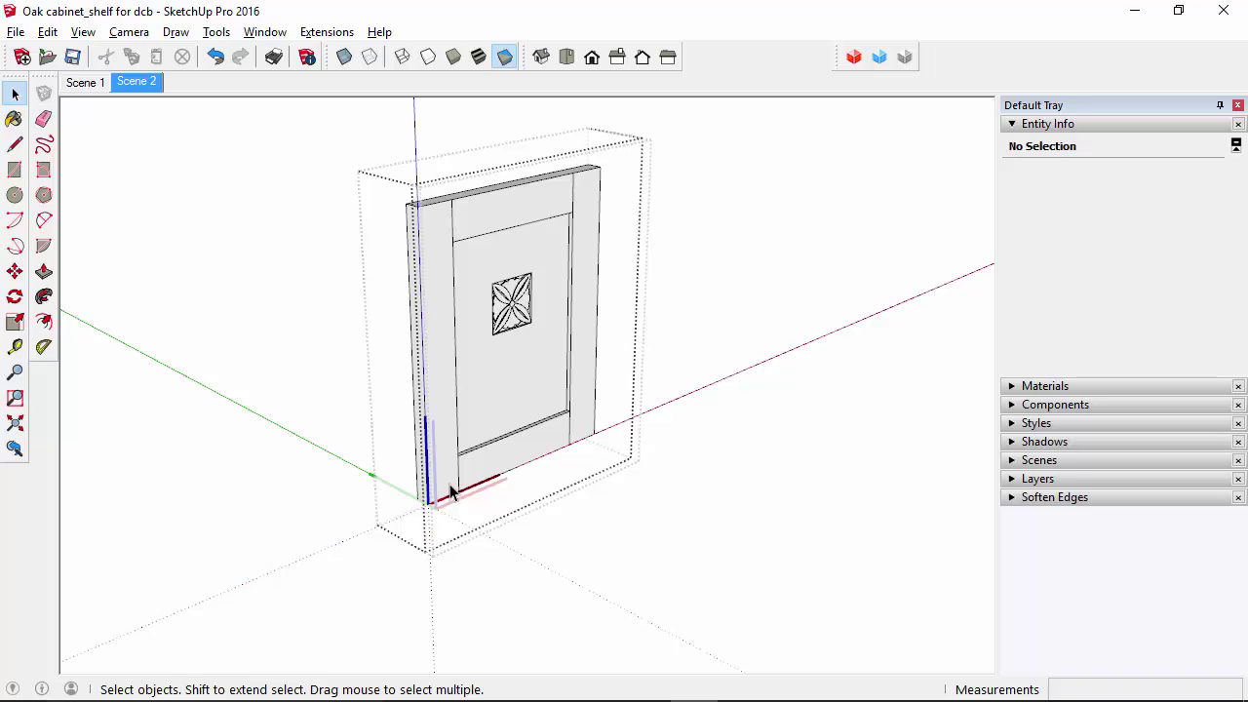
- Copy the left stile's front face with its edges 6 inches out in front of the door along the green axis
double_click(431, 251)
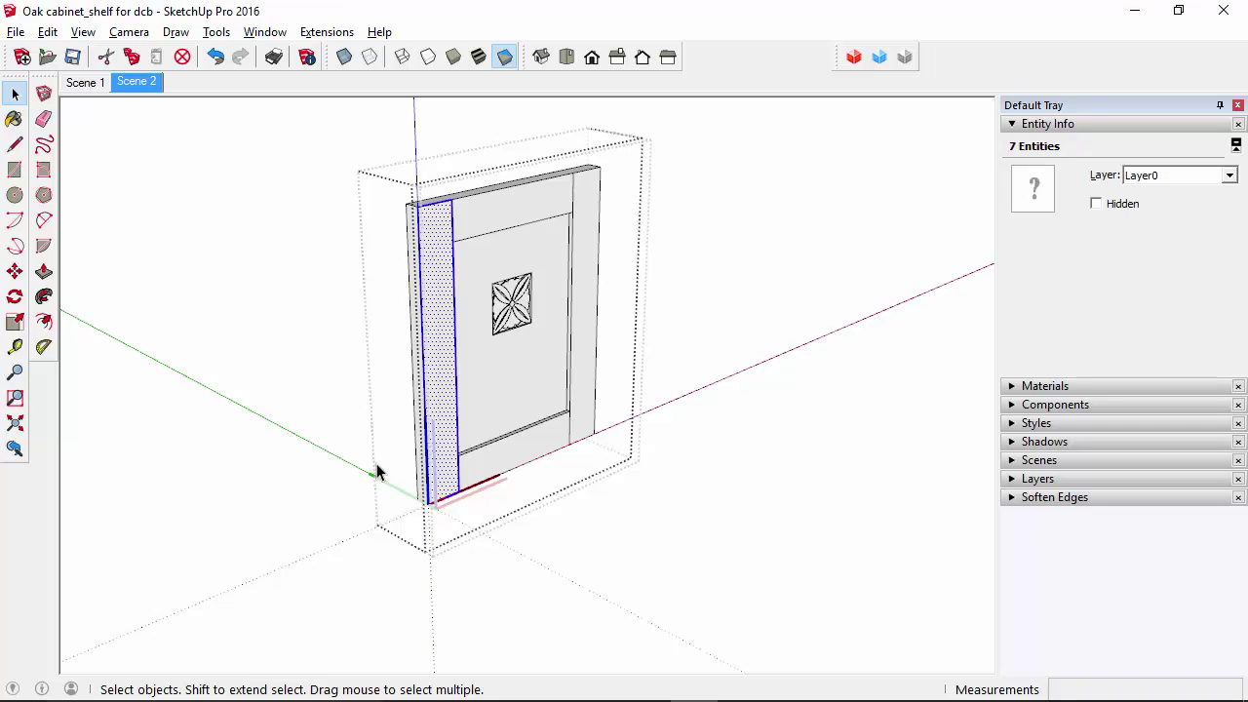
click(14, 272)
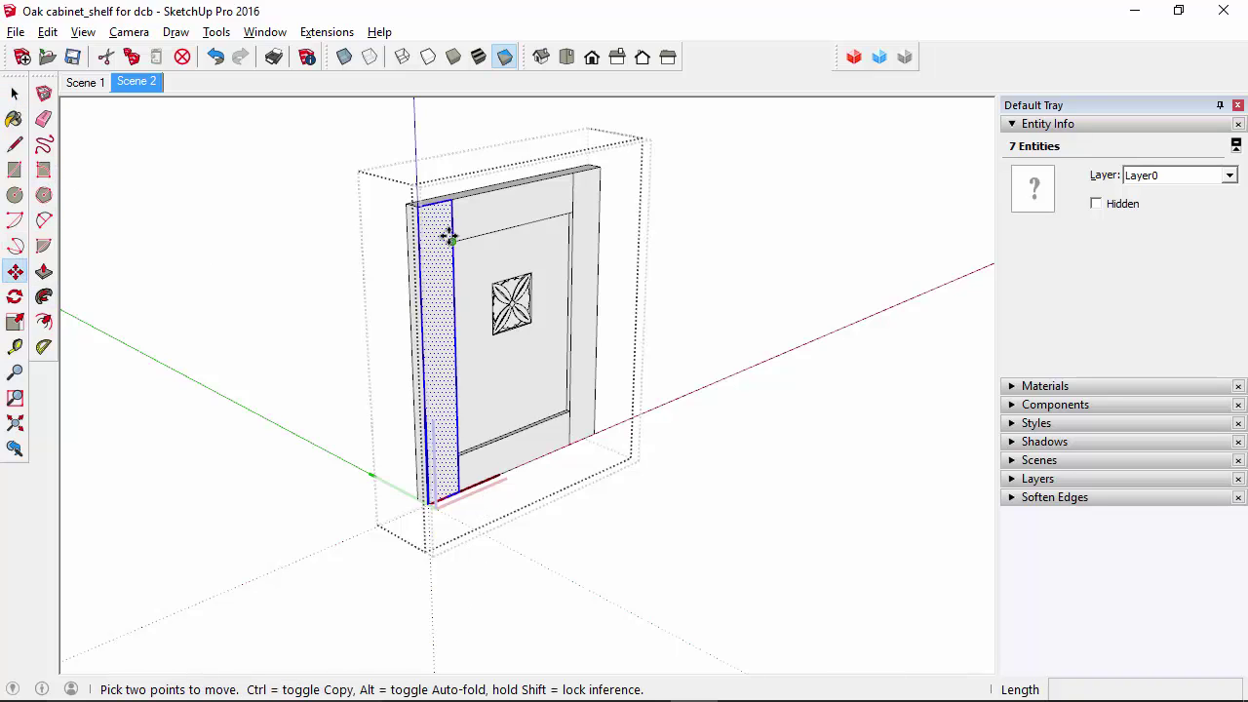
key(ctrl)
click(460, 493)
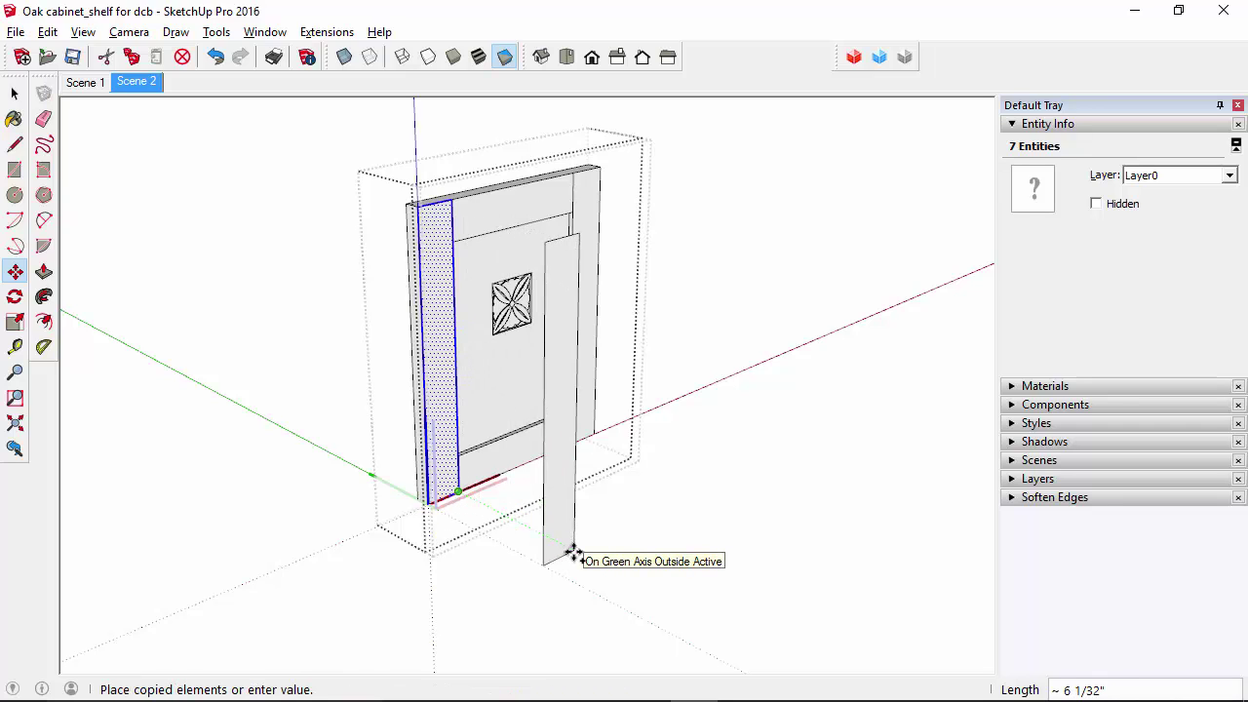
text(6)
key(Return)
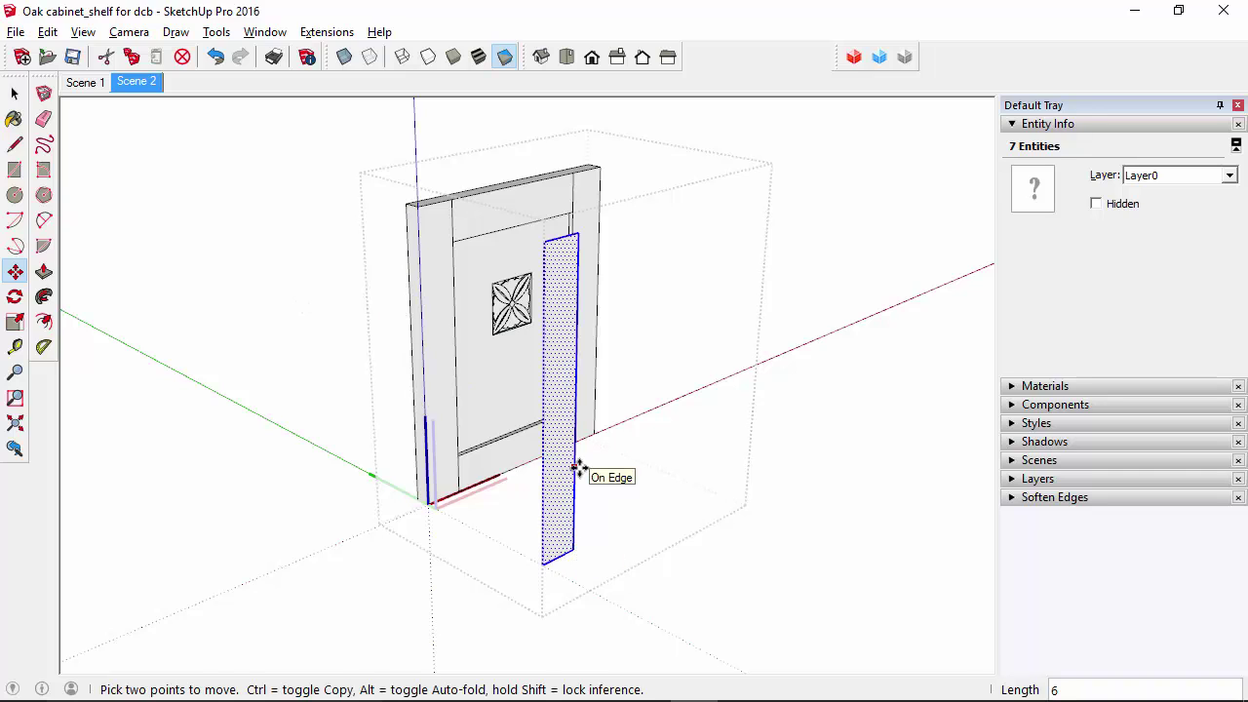
- Push/Pull the copied stile face to a thickness of 5/8 inch
key(p)
click(559, 510)
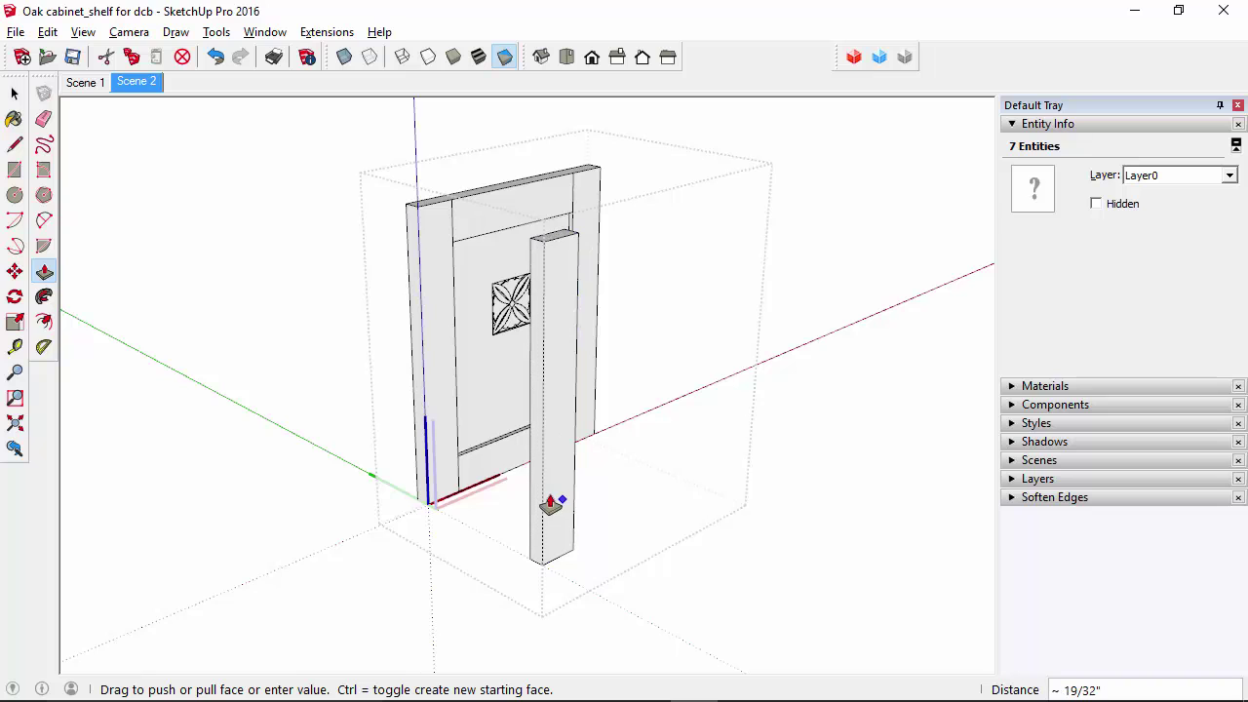
text(5/8)
key(Return)
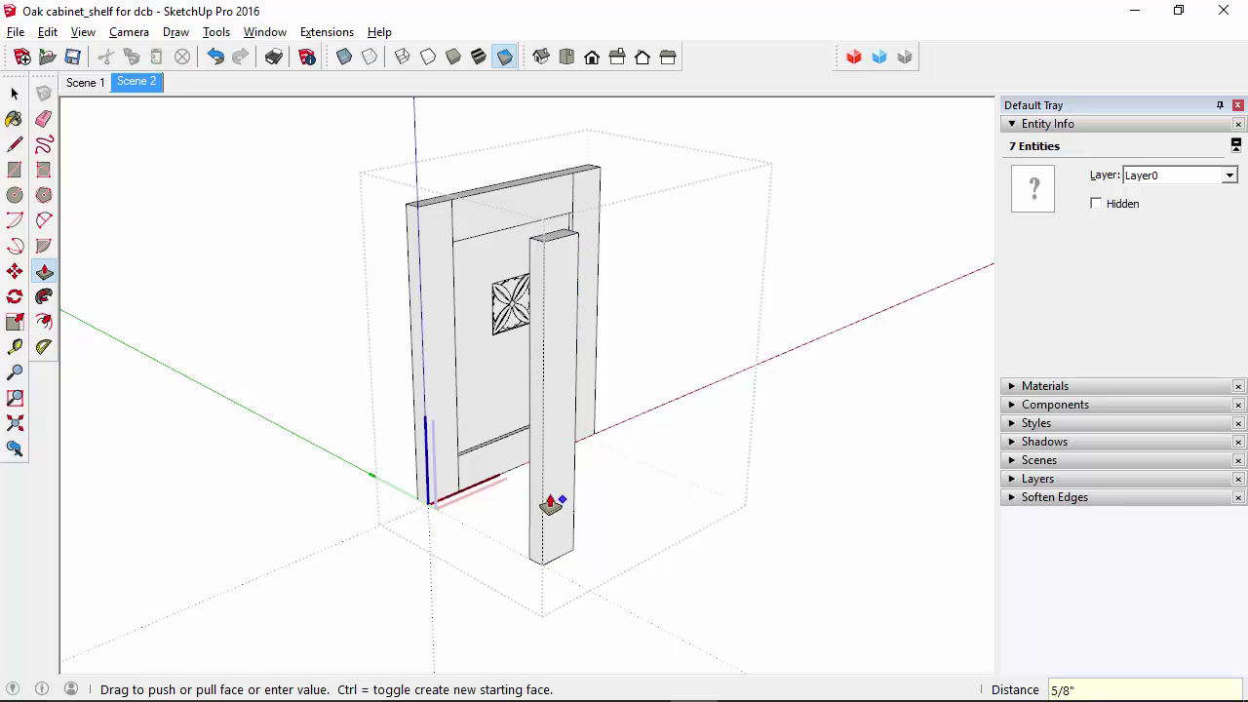
- Erase the two leftover rail joint lines across the narrow side of the new stile
middle_drag(621, 315, 107, 438)
scroll(265, 243, up, 5)
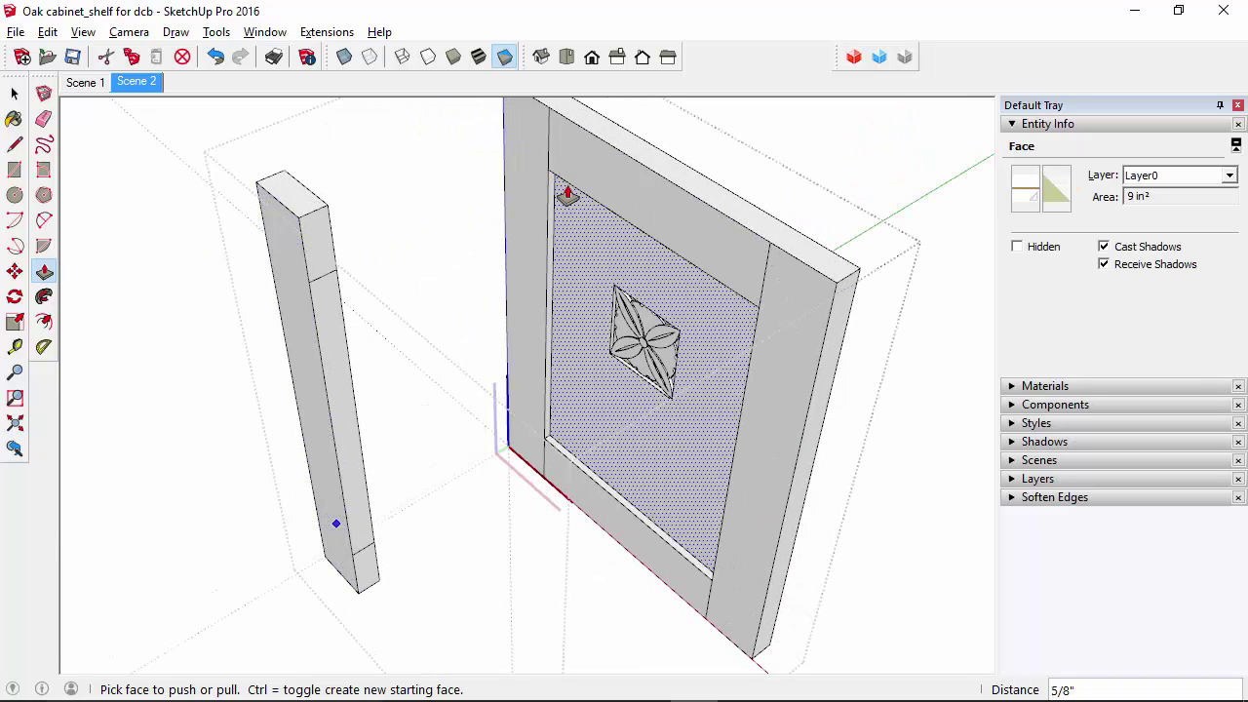
click(15, 144)
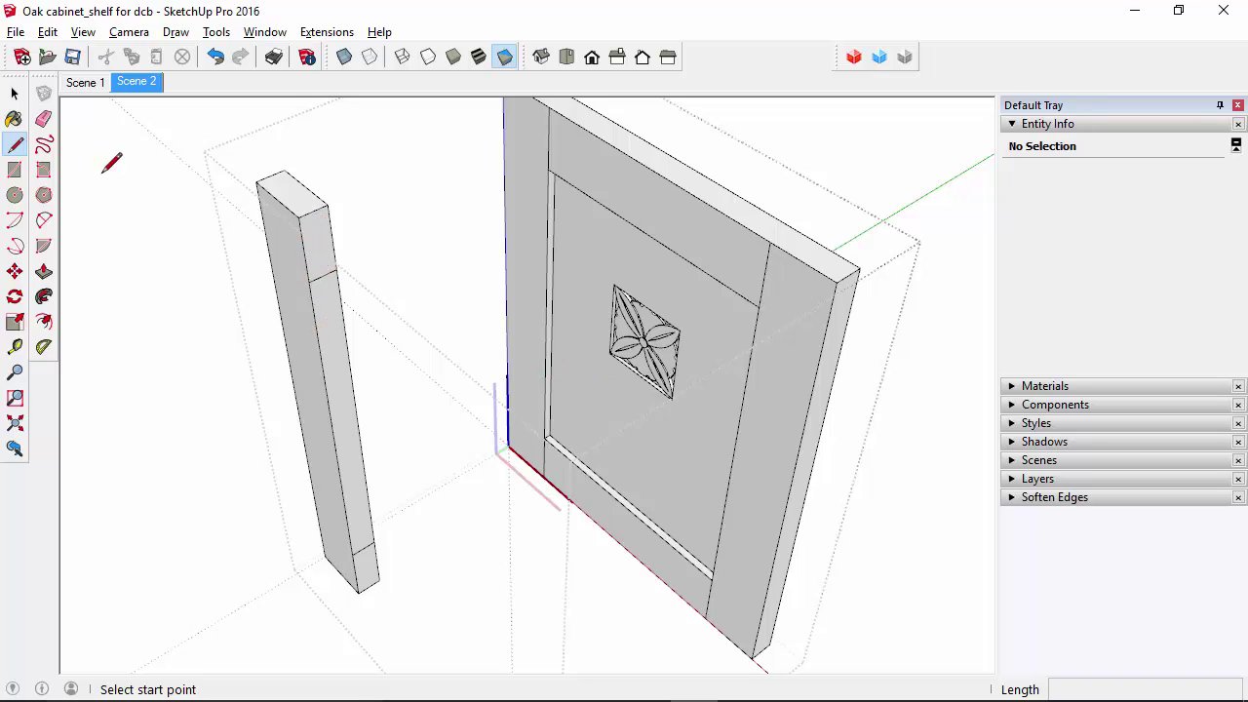
click(44, 120)
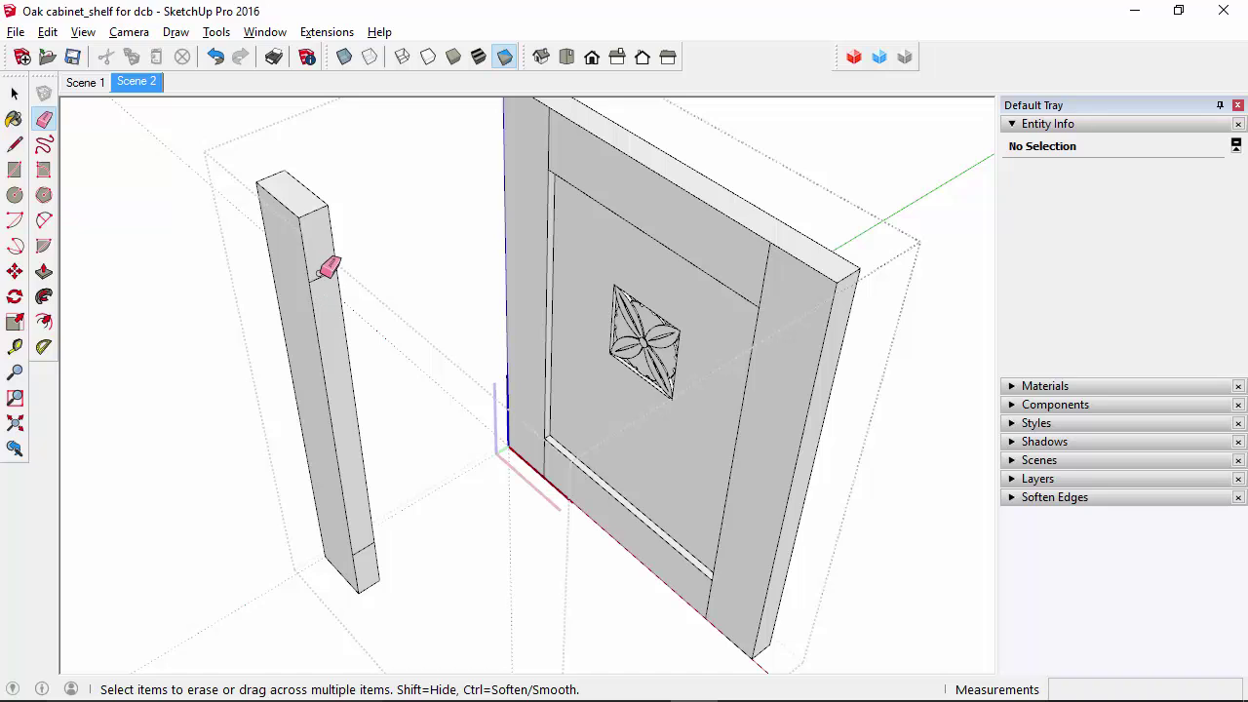
click(363, 549)
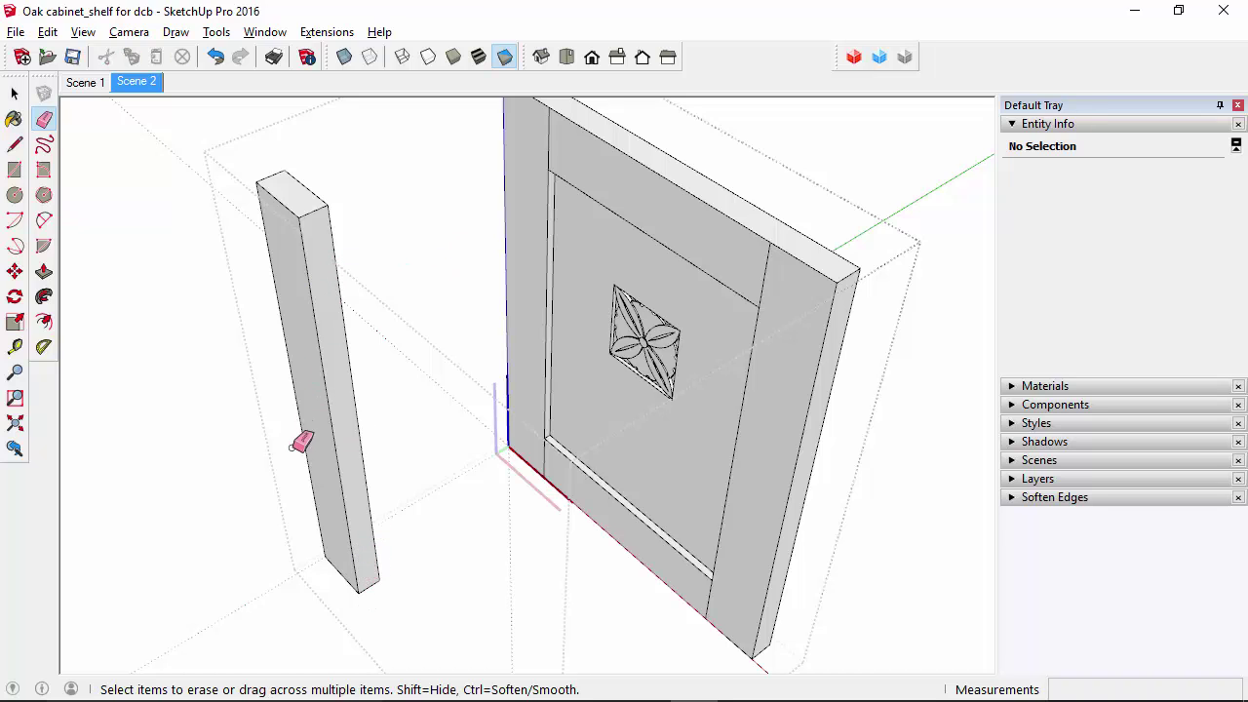
- Select all of the new stile's geometry and make it a component named Stile
mouse_move(301, 438)
middle_down()
mouse_move(468, 413)
mouse_move(451, 411)
middle_up()
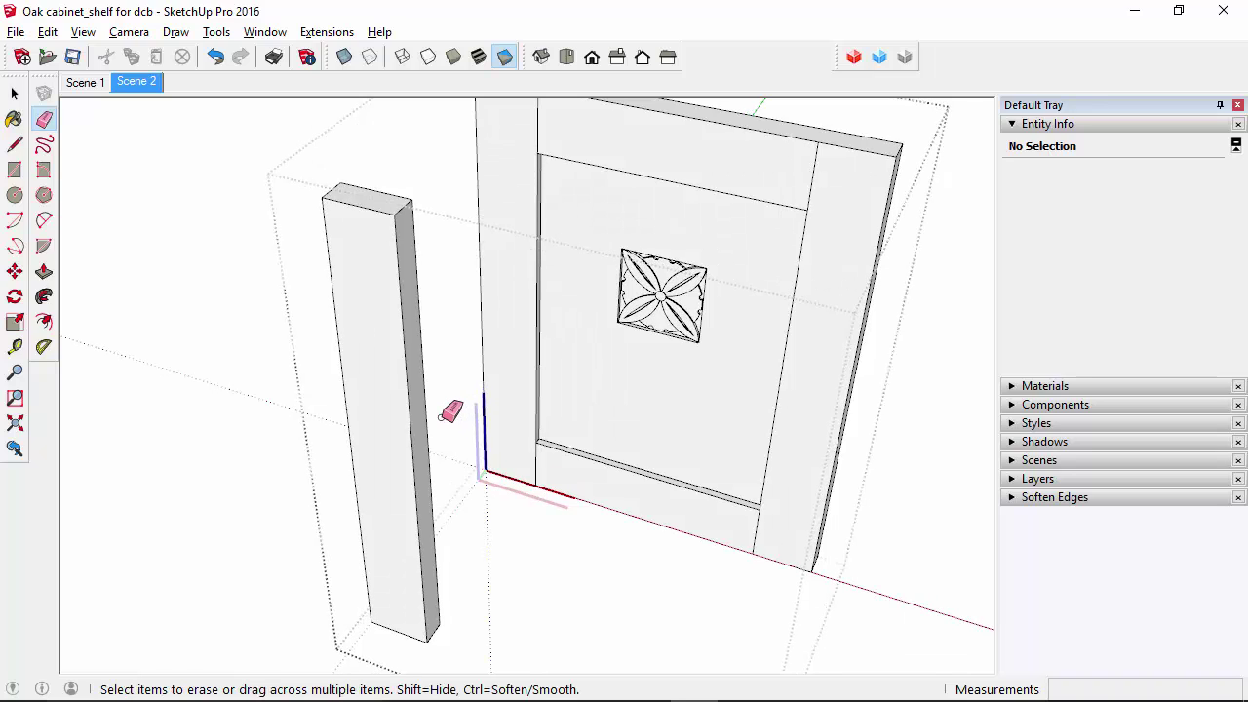
key(space)
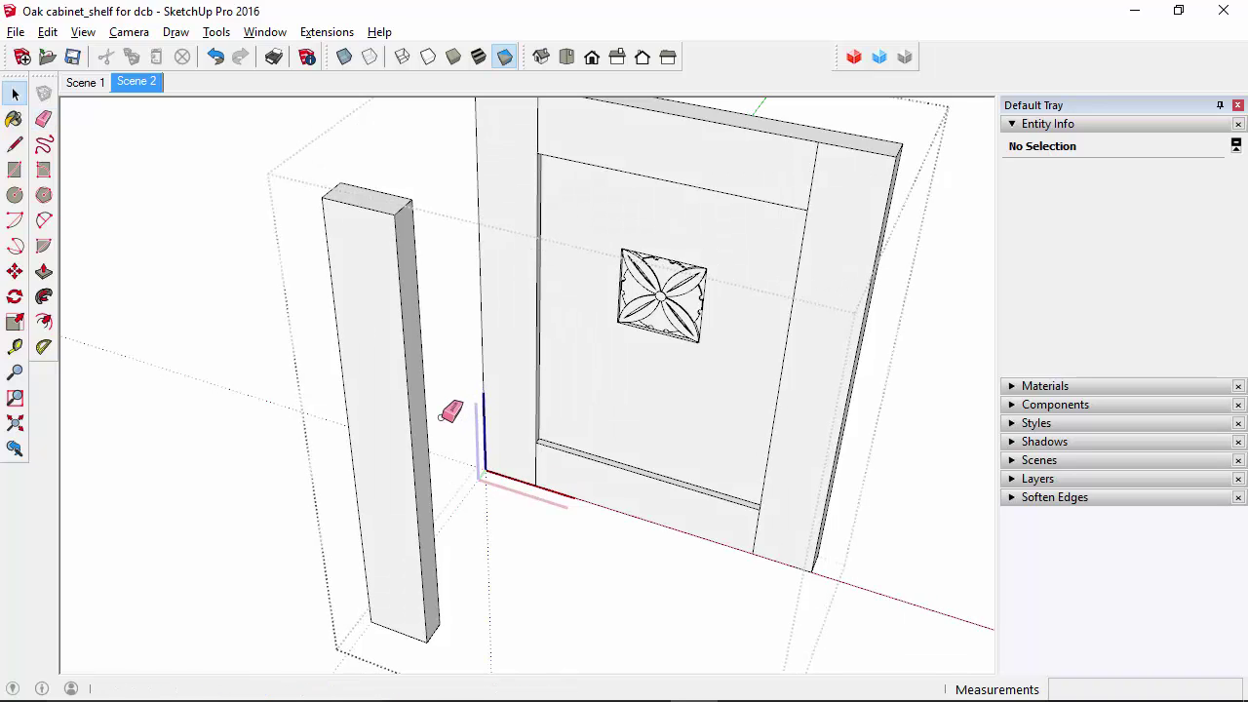
triple_click(362, 322)
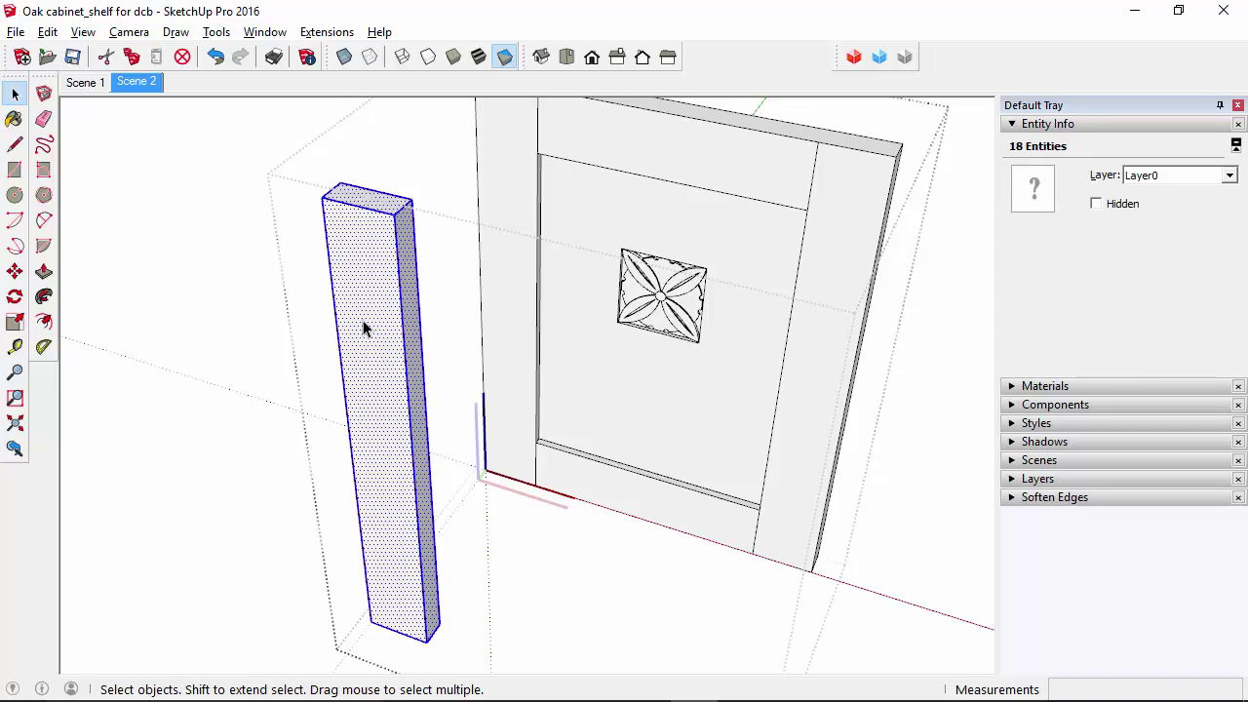
key(g)
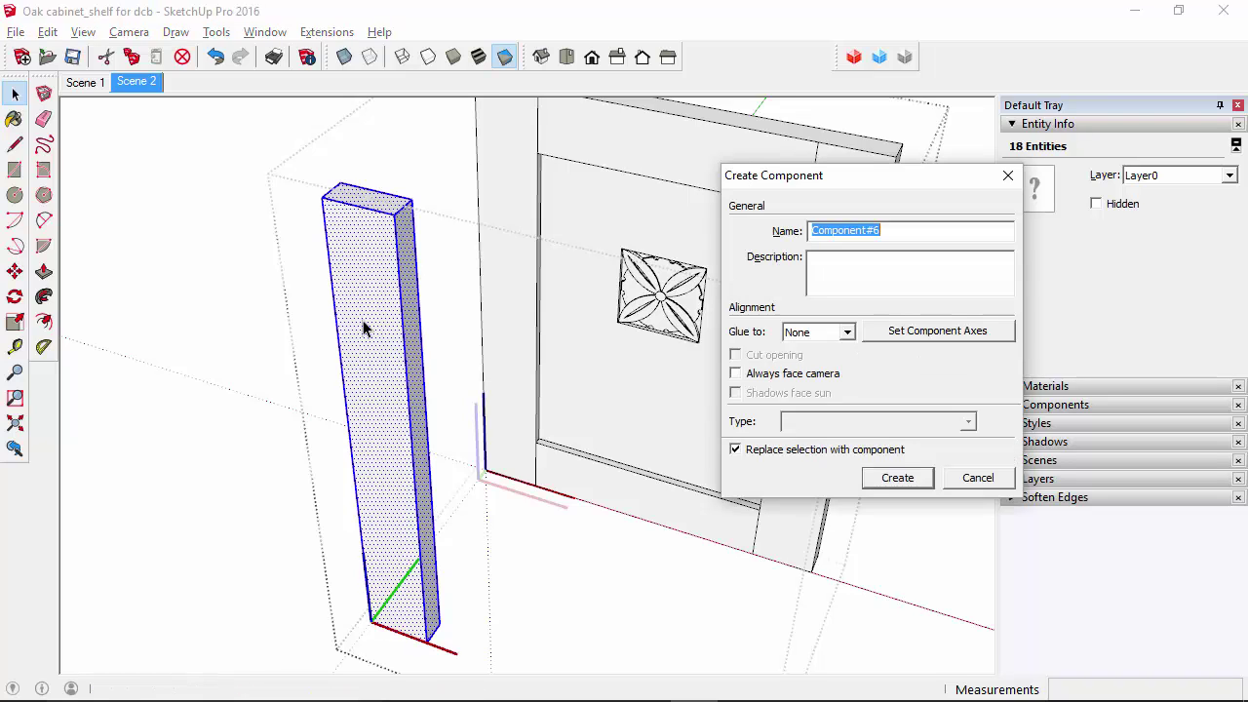
text(Stile)
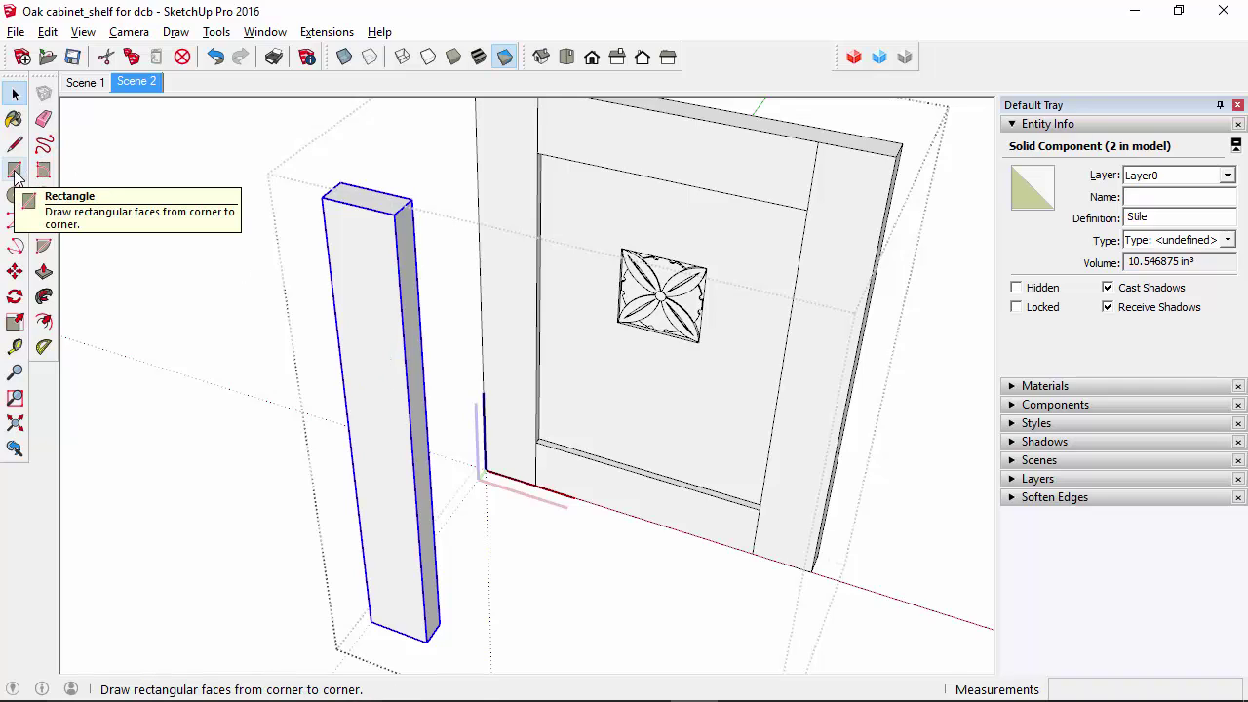
- Copy the Stile component 7 1/2 inches along the red axis, aligned with the door's right outer edge
key(m)
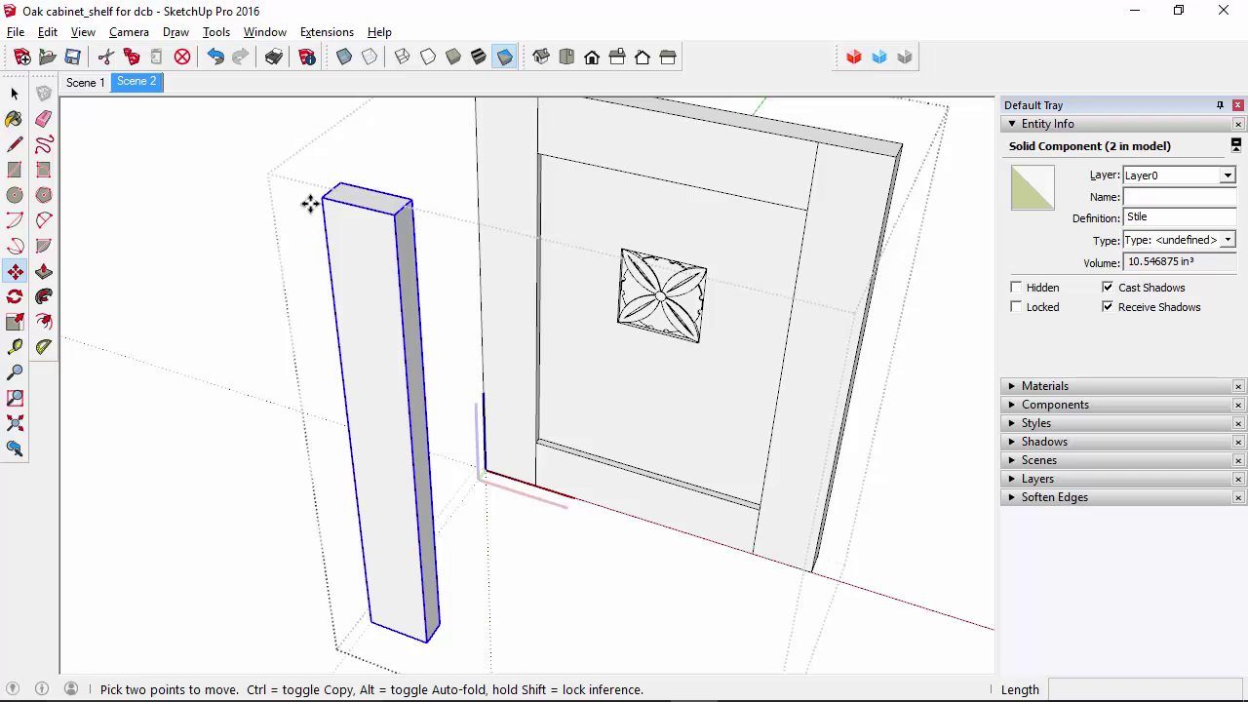
key(ctrl)
click(395, 214)
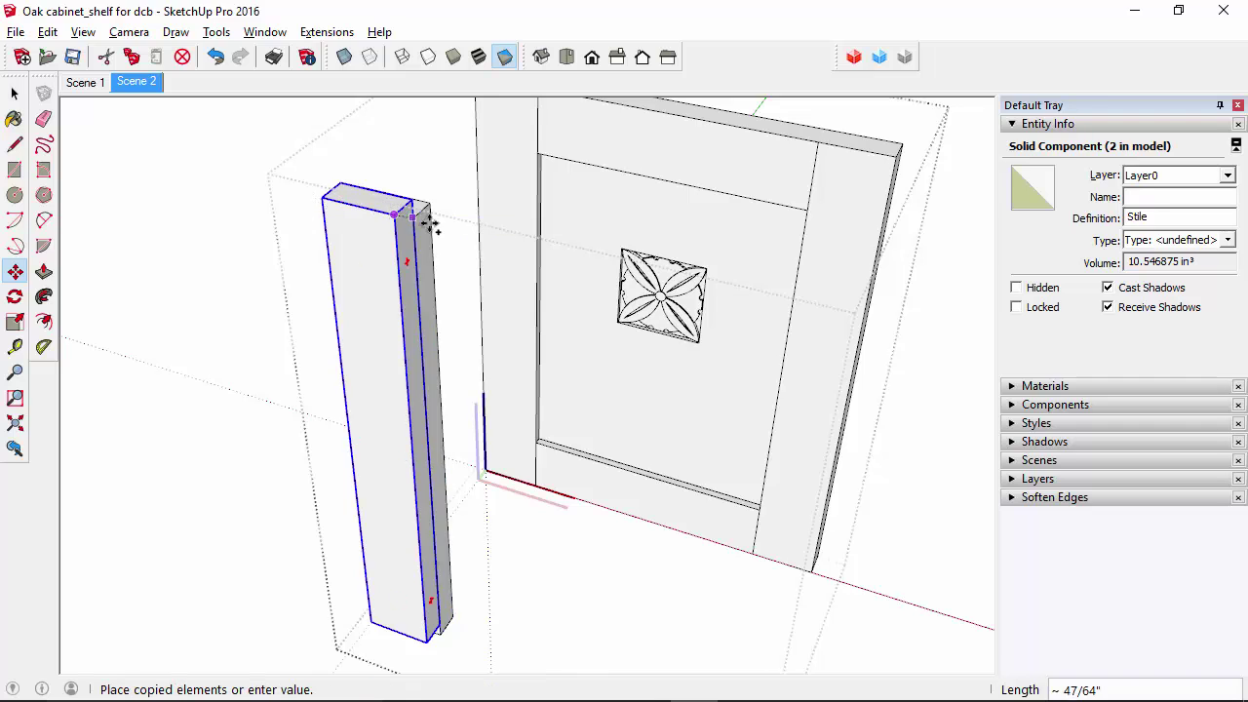
key(shift)
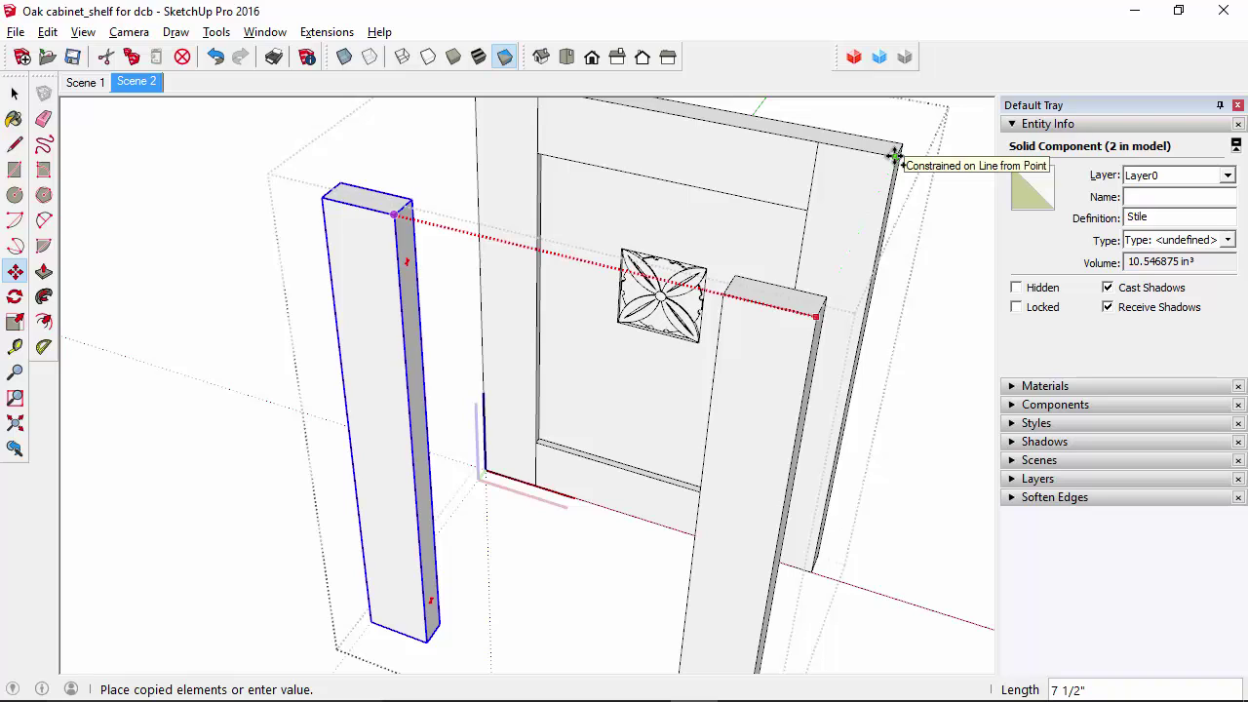
click(895, 156)
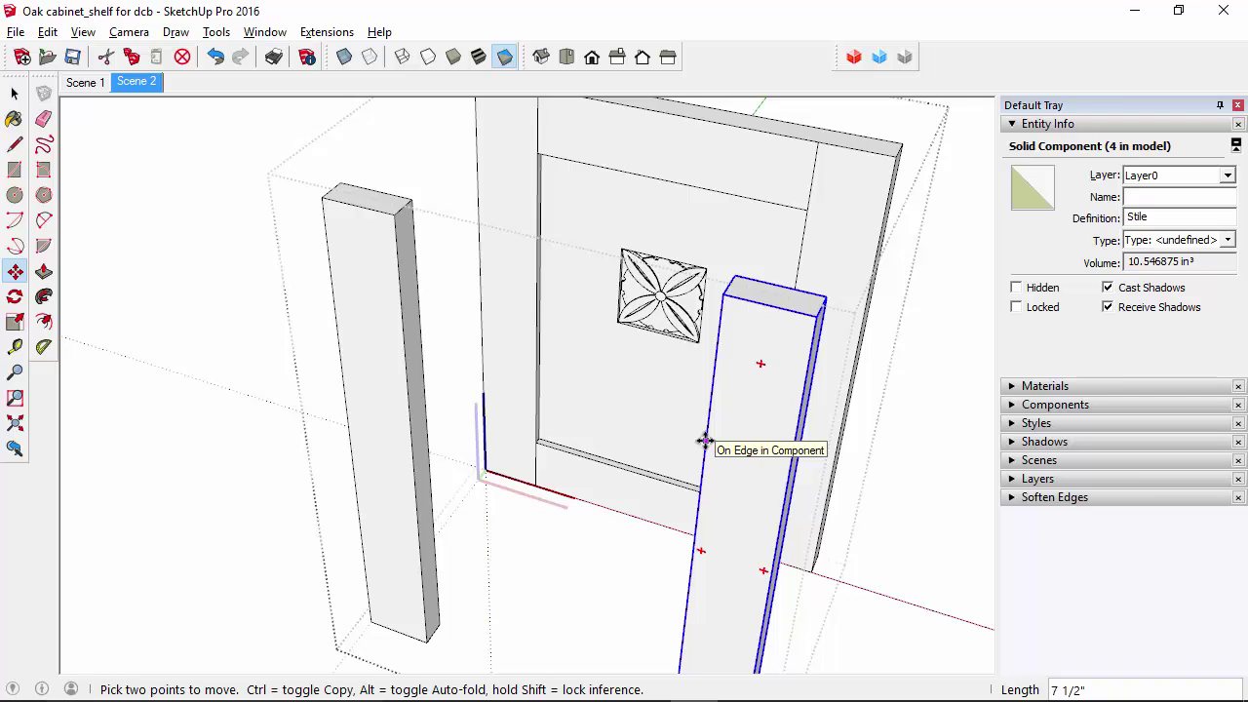
- Edit the left Stile component and draw a triangular marker of two lines on its top face against the inner edge
key(space)
double_click(357, 243)
middle_drag(362, 231, 419, 322)
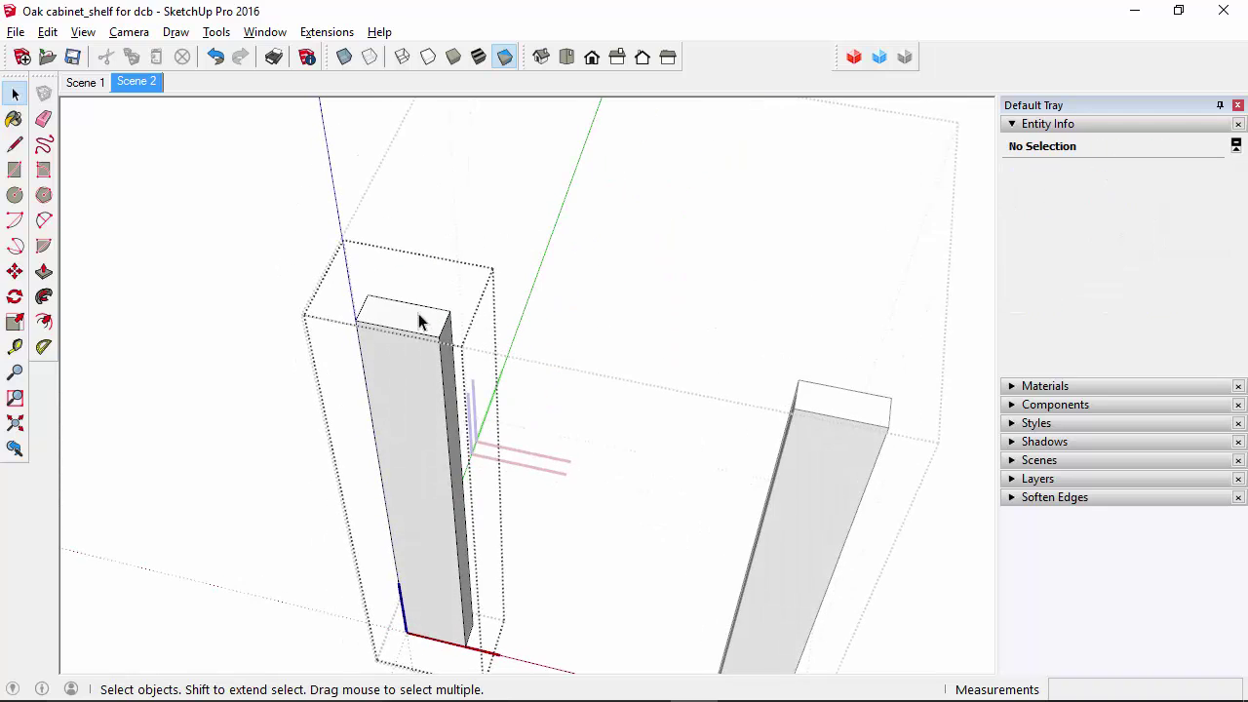
click(14, 144)
scroll(444, 290, up, 5)
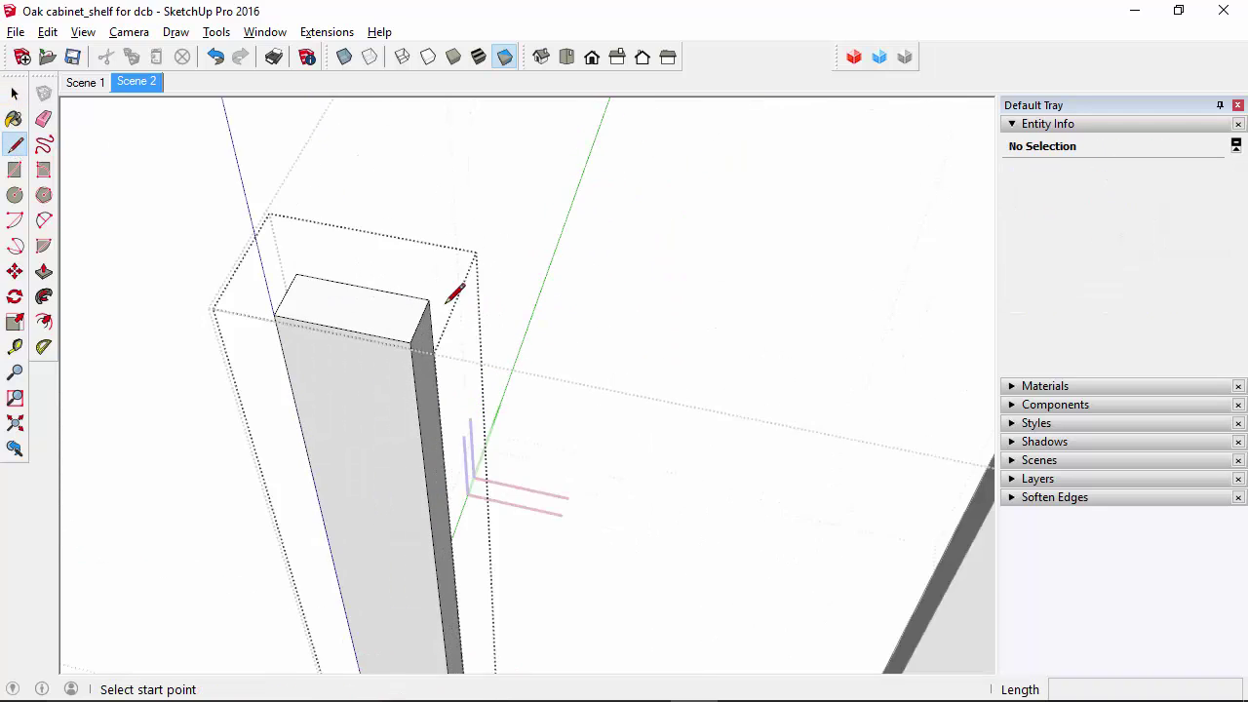
click(398, 278)
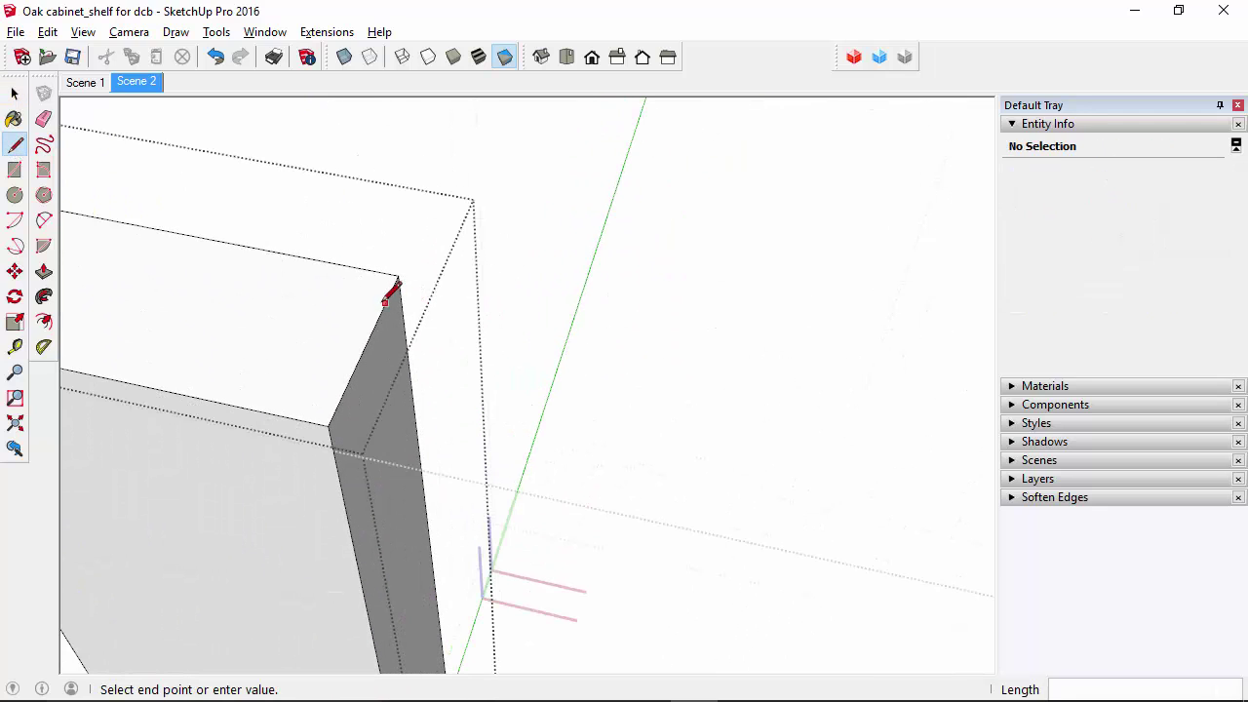
click(270, 332)
click(345, 391)
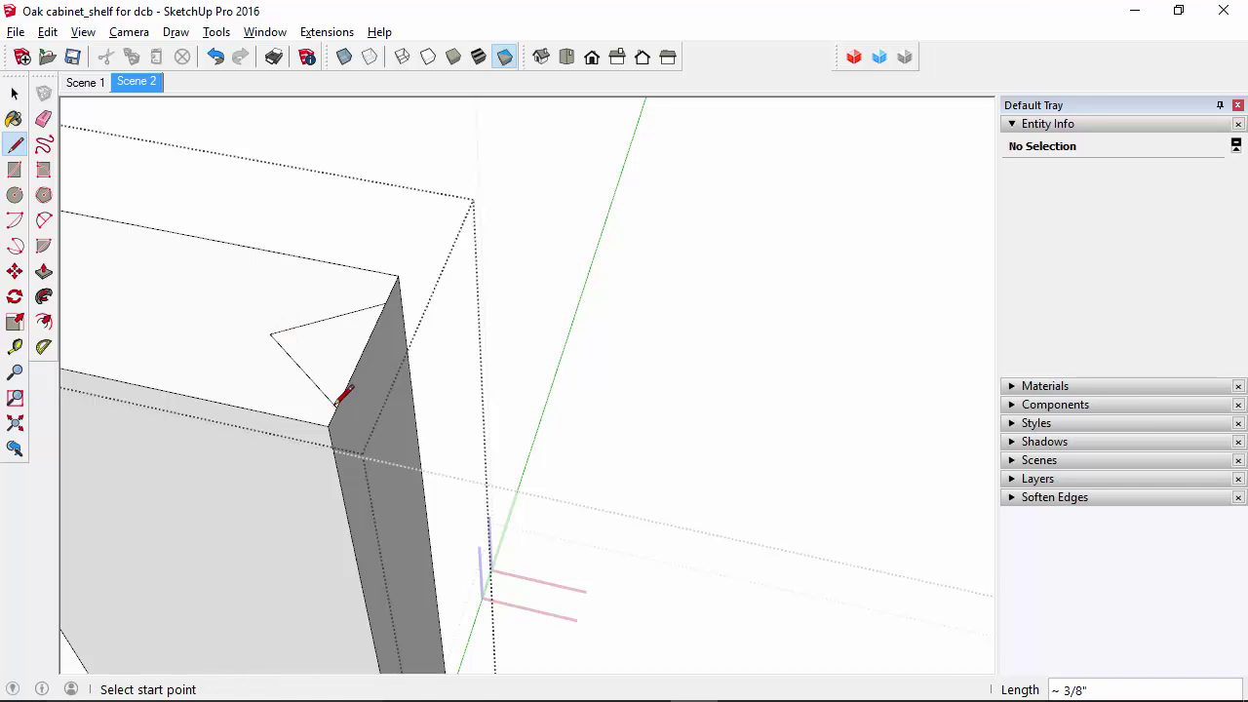
- Undo the marker's second line, redraw it from the open endpoint parallel to the stile's front edge, and close the component
key(space)
scroll(259, 314, down, 2)
scroll(259, 315, down, 3)
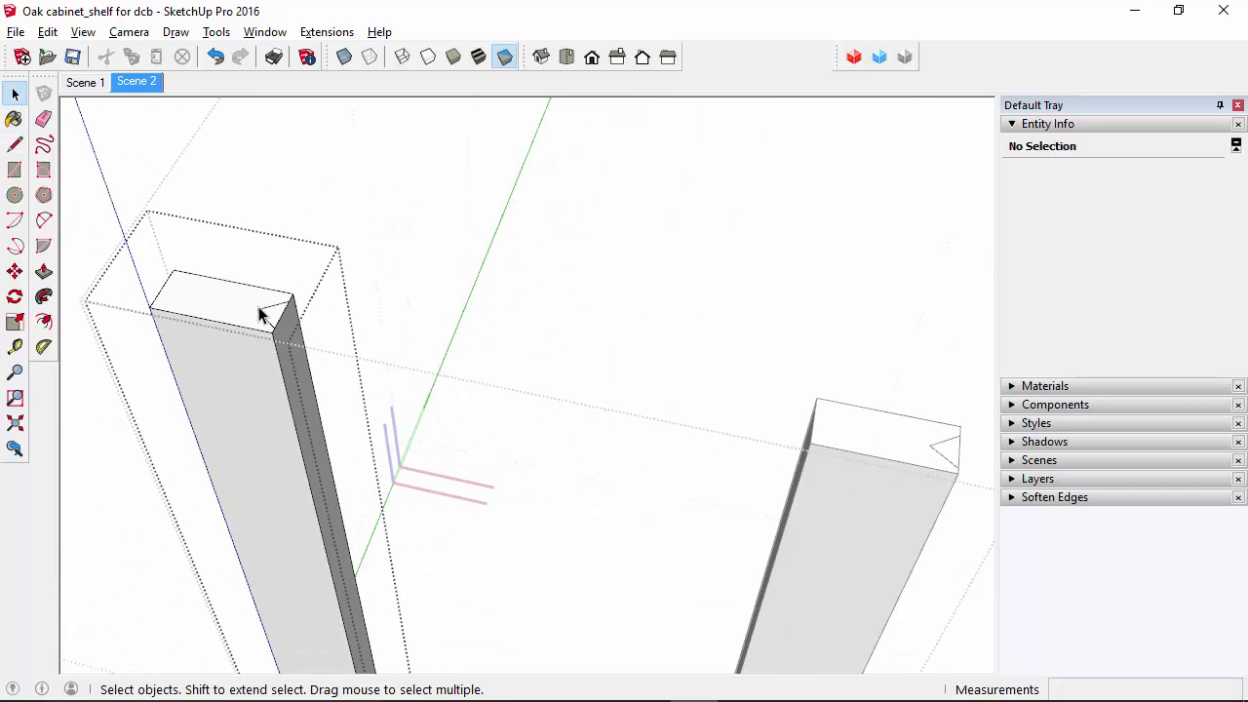
scroll(260, 313, up, 2)
scroll(260, 313, up, 2)
key(ctrl+z)
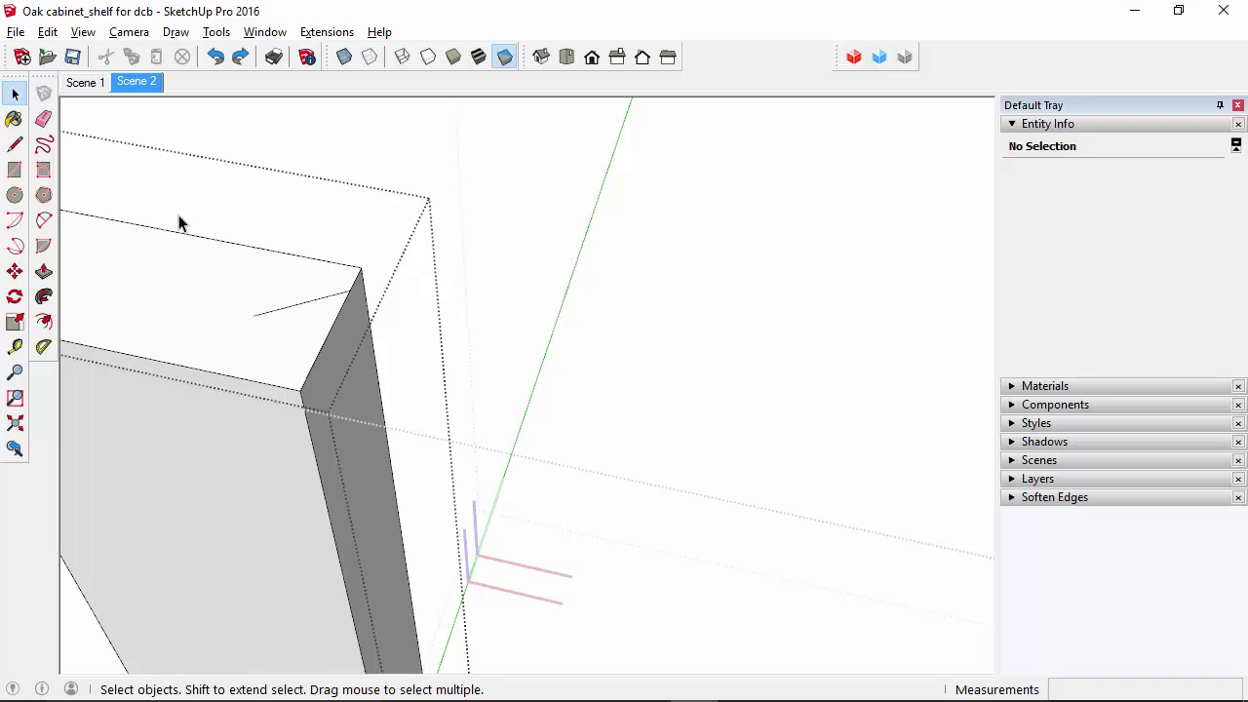
click(15, 144)
click(253, 316)
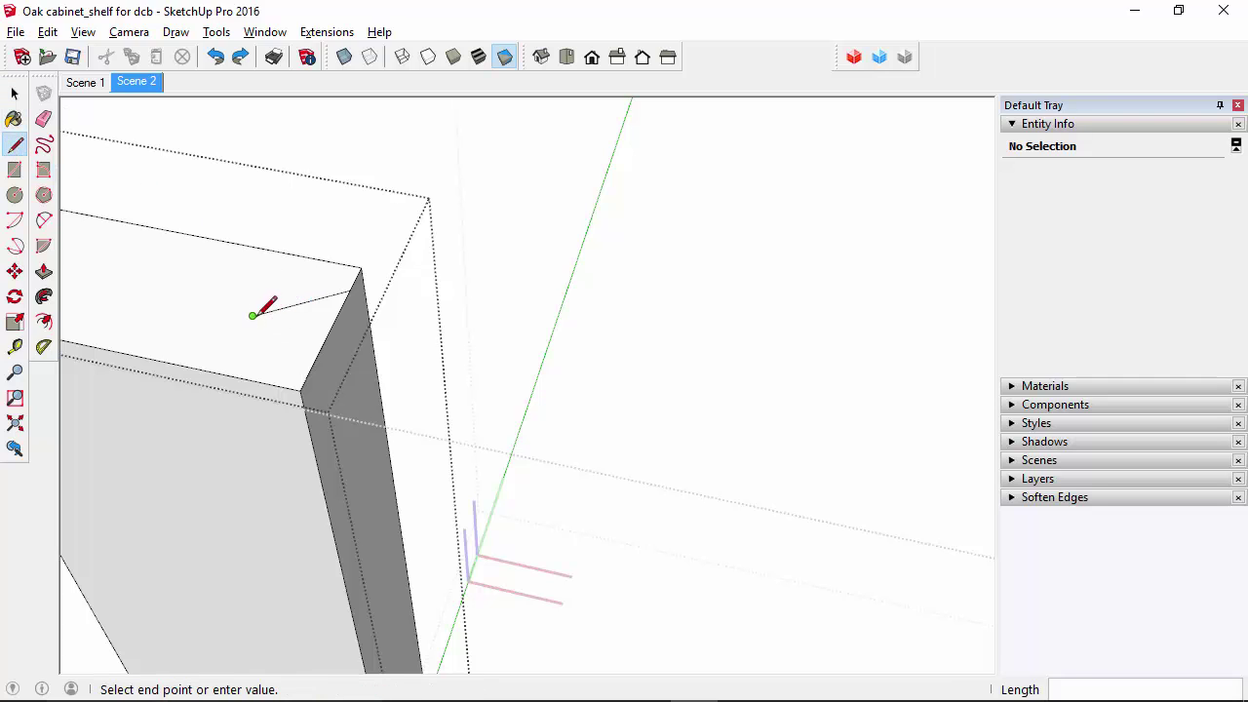
key(space)
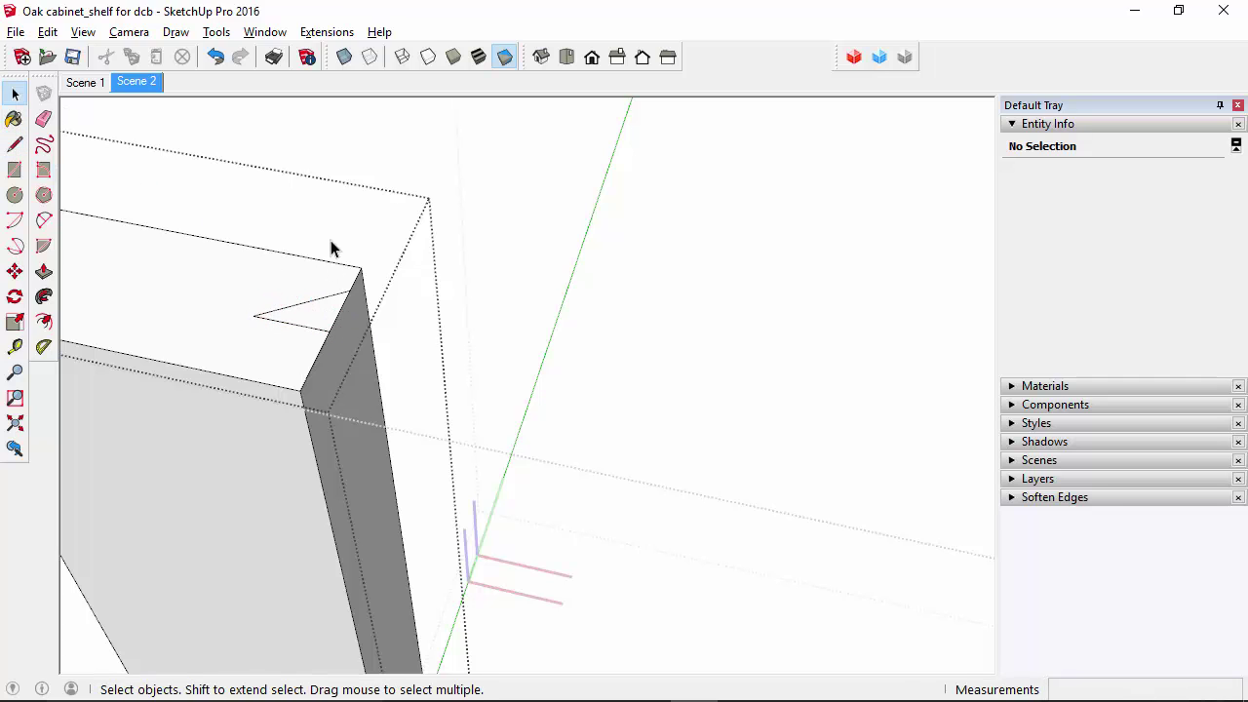
scroll(270, 245, down, 5)
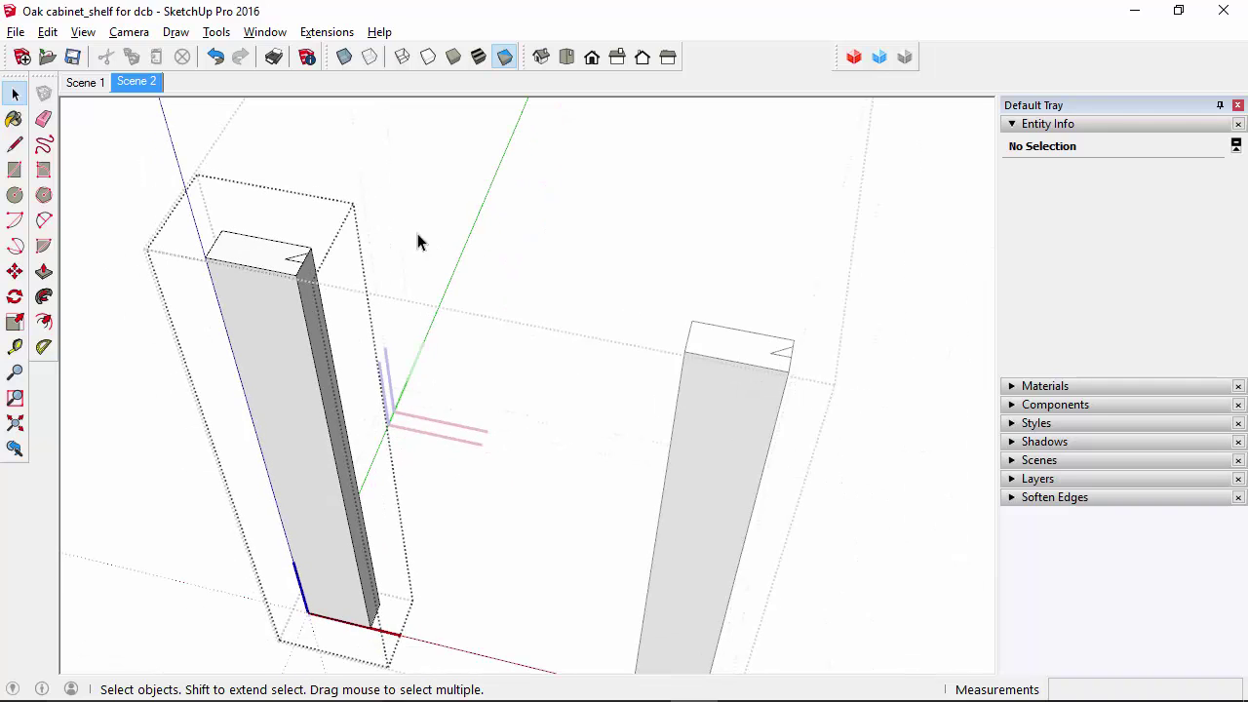
click(124, 282)
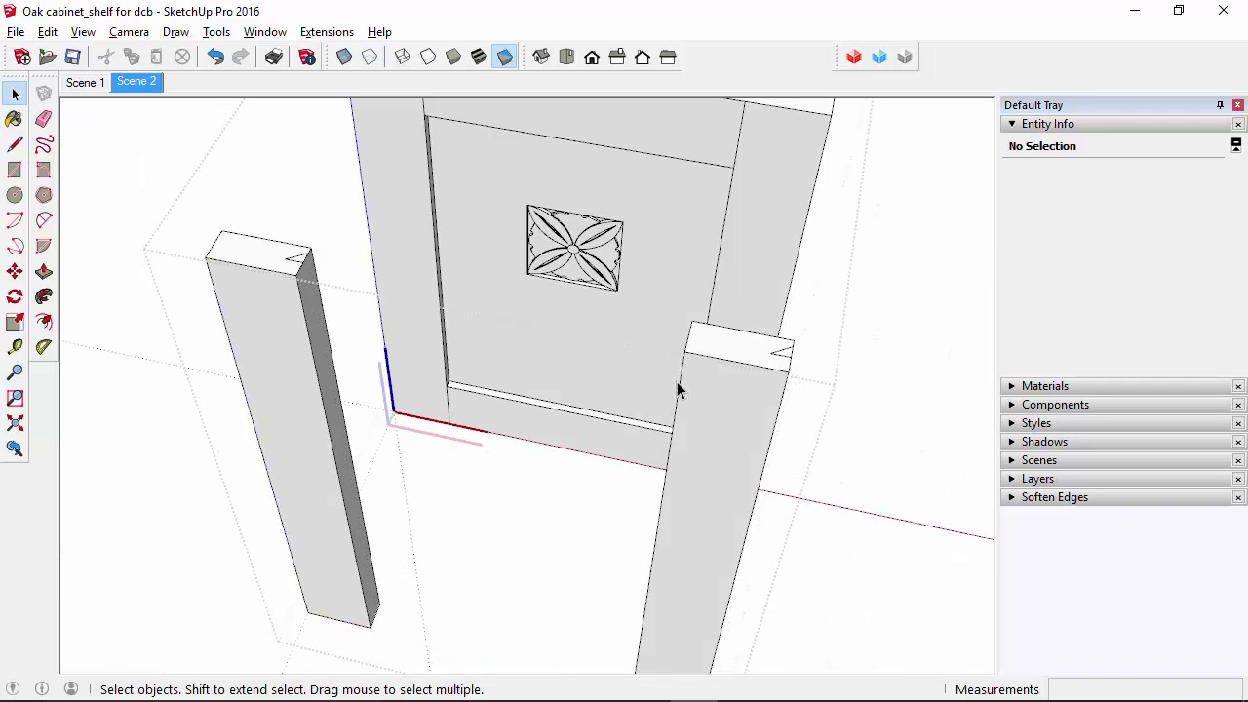
- Flip the right stile along the component's red axis so it mirrors the left one
middle_drag(672, 463, 621, 395)
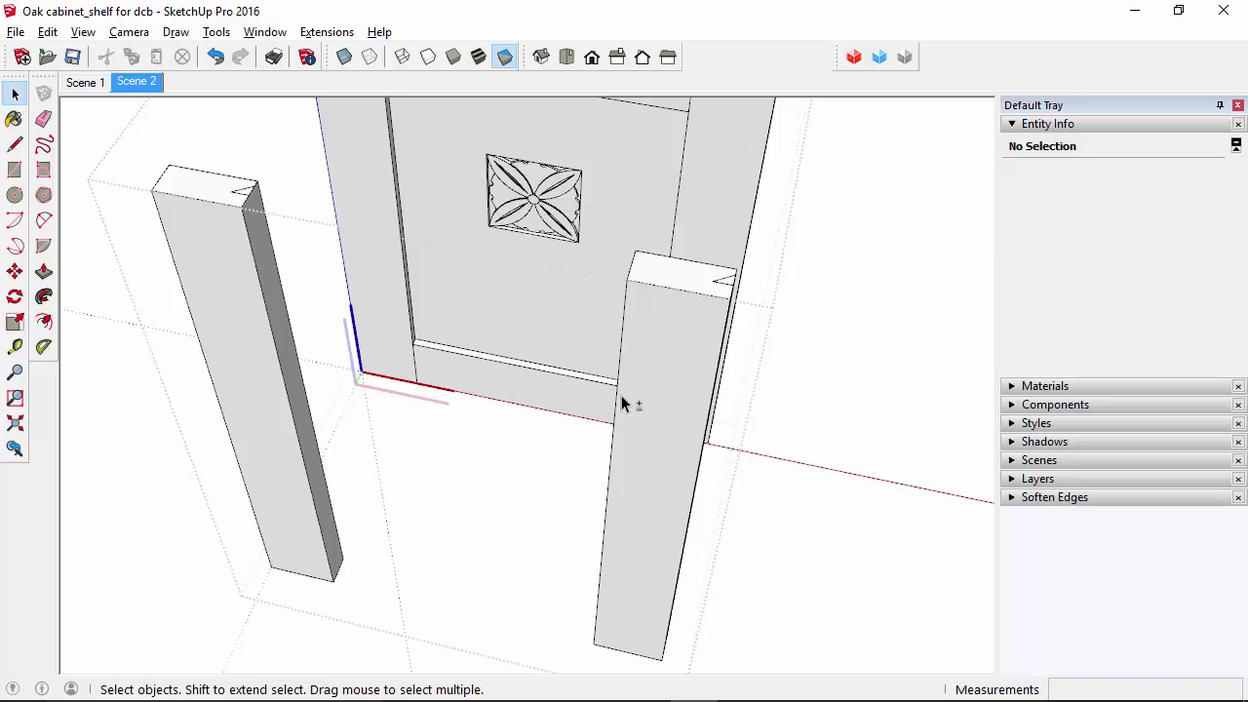
click(680, 343)
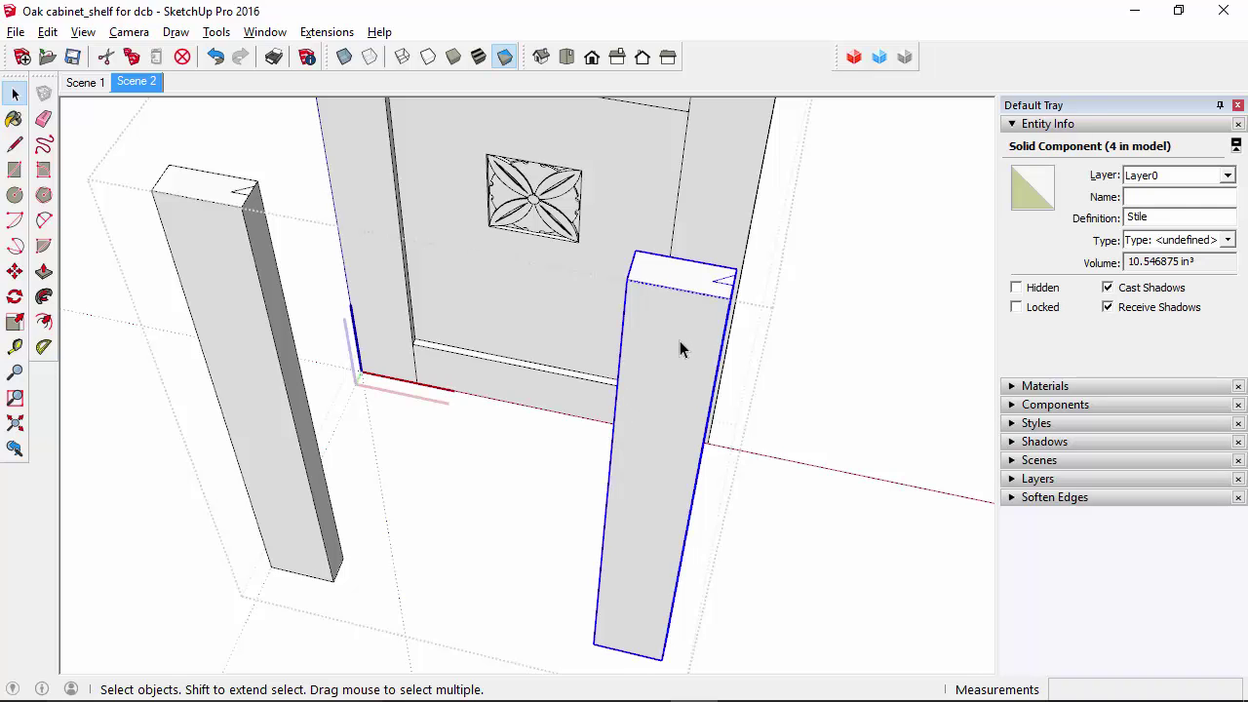
right_click(671, 350)
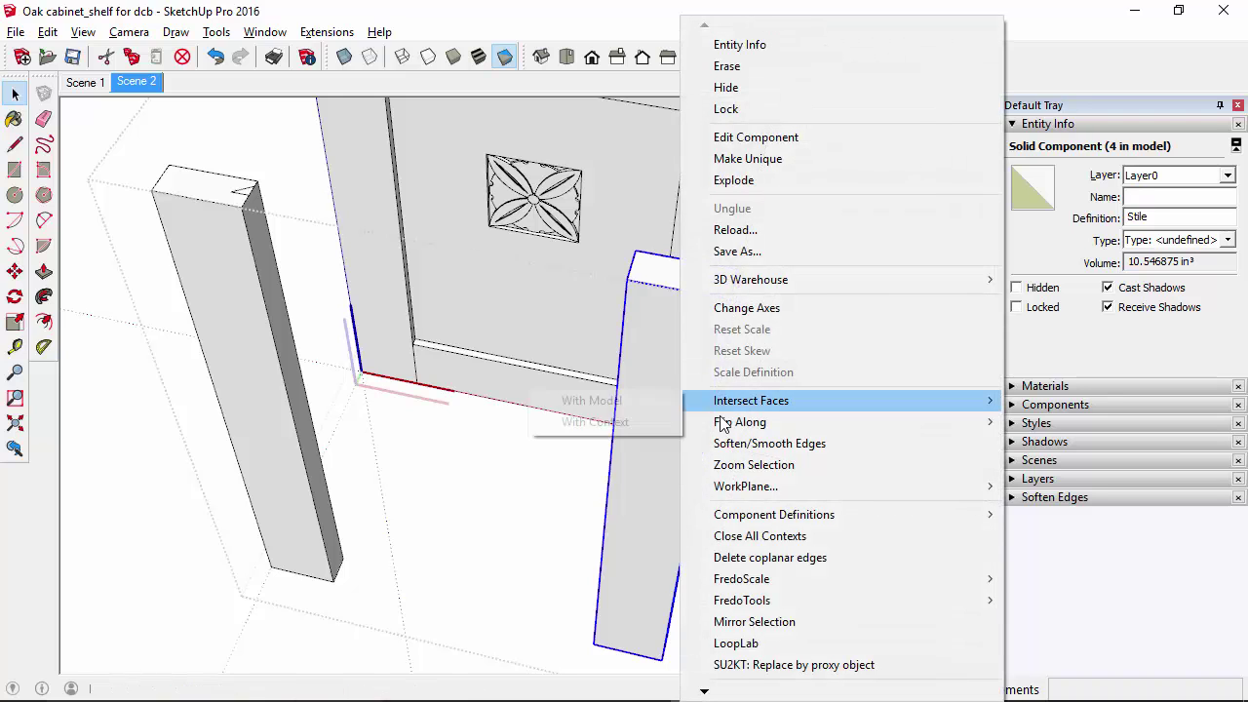
mouse_move(722, 424)
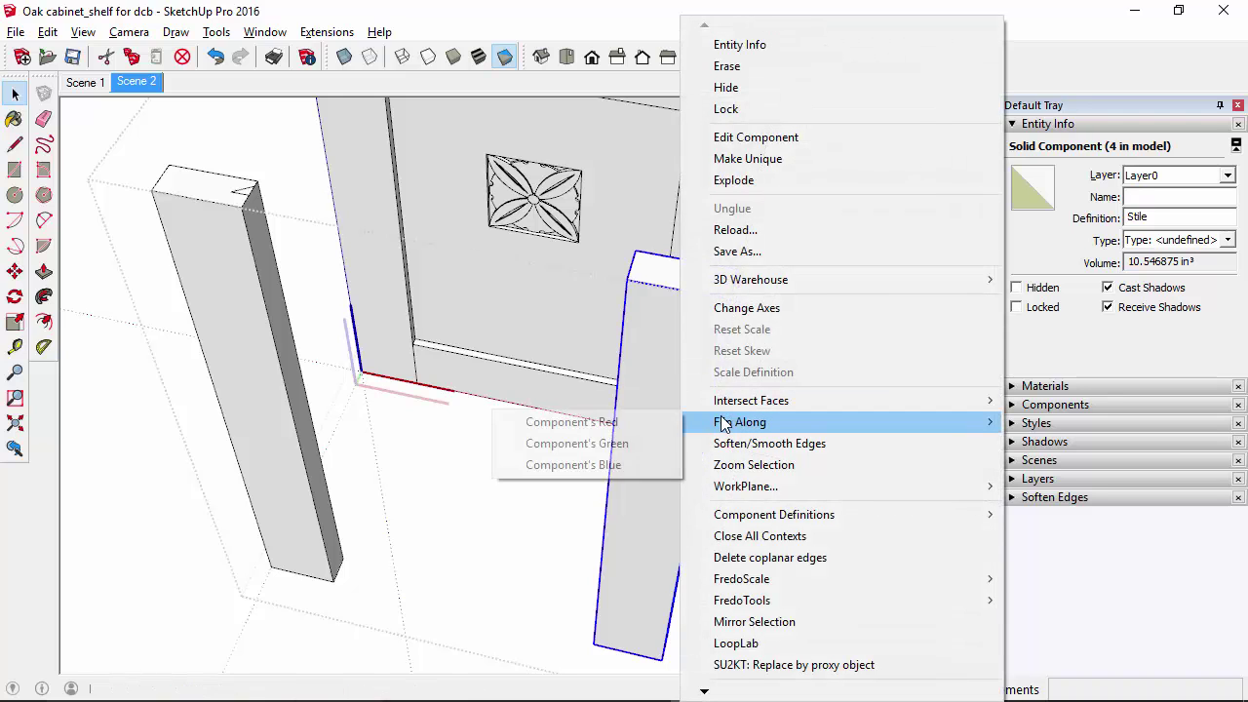
click(636, 421)
- Edit the left Stile component, erase both marker lines from its top face, and close the component
middle_drag(238, 207, 342, 306)
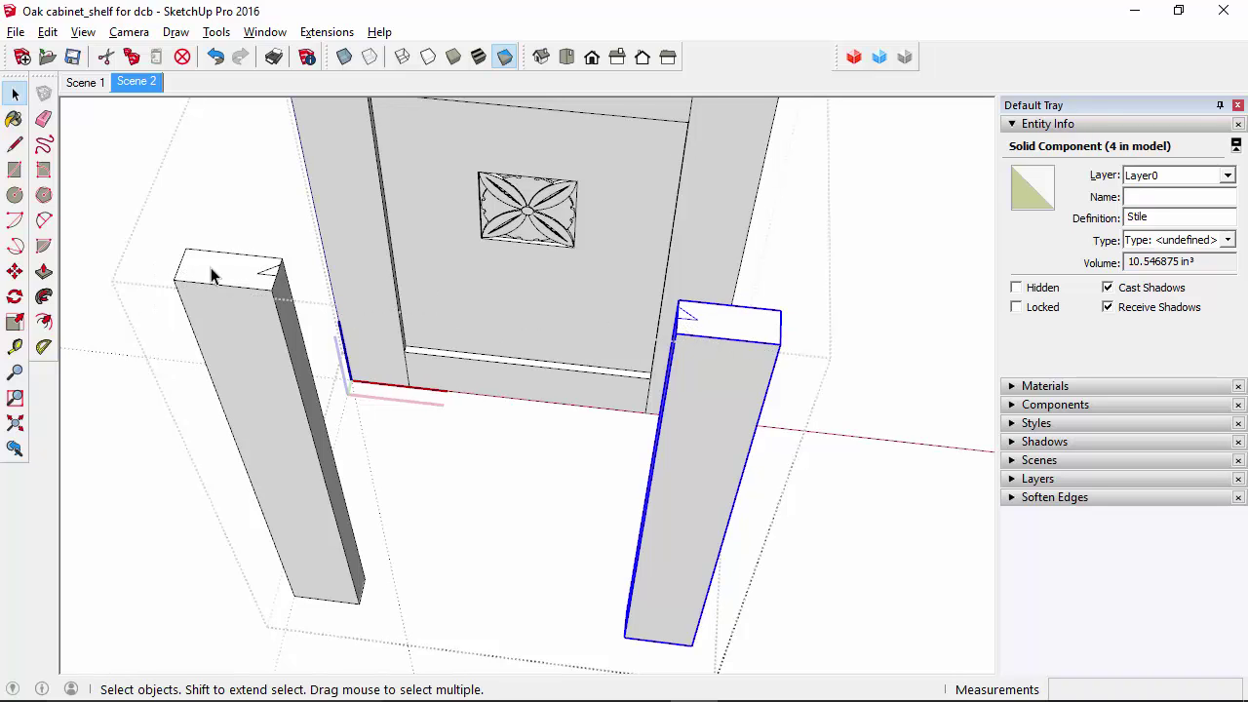
scroll(241, 271, up, 2)
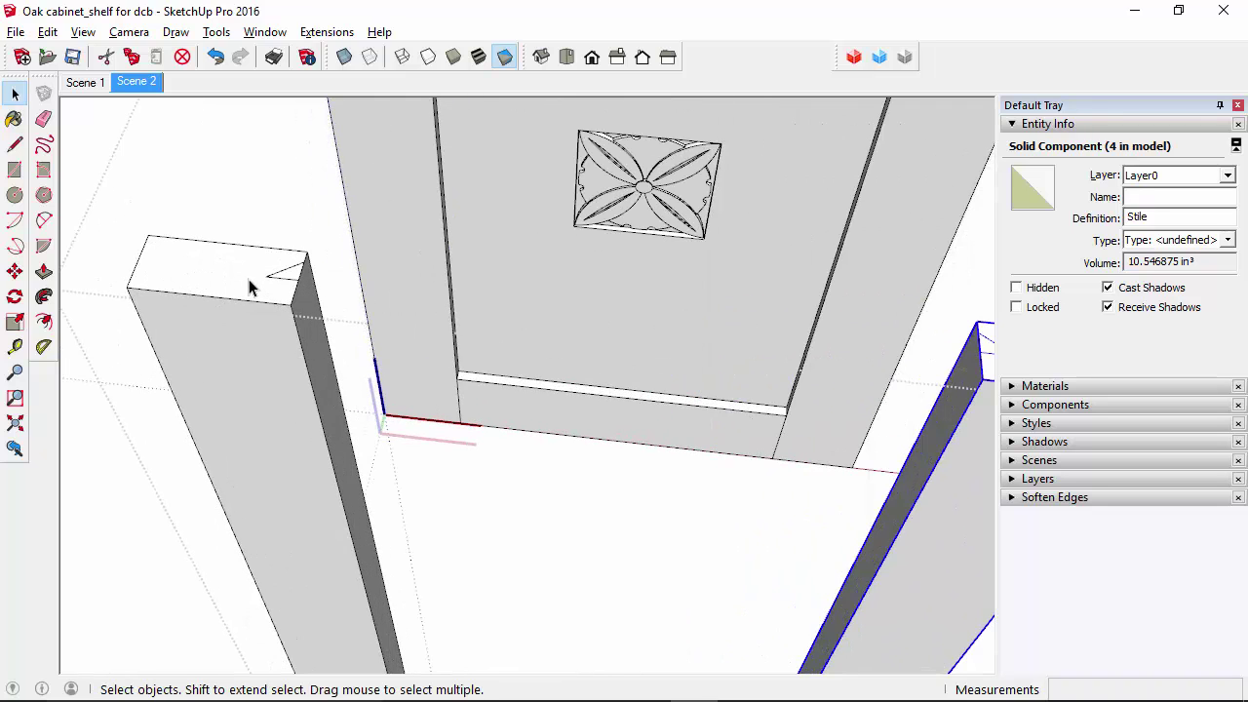
double_click(249, 281)
click(42, 120)
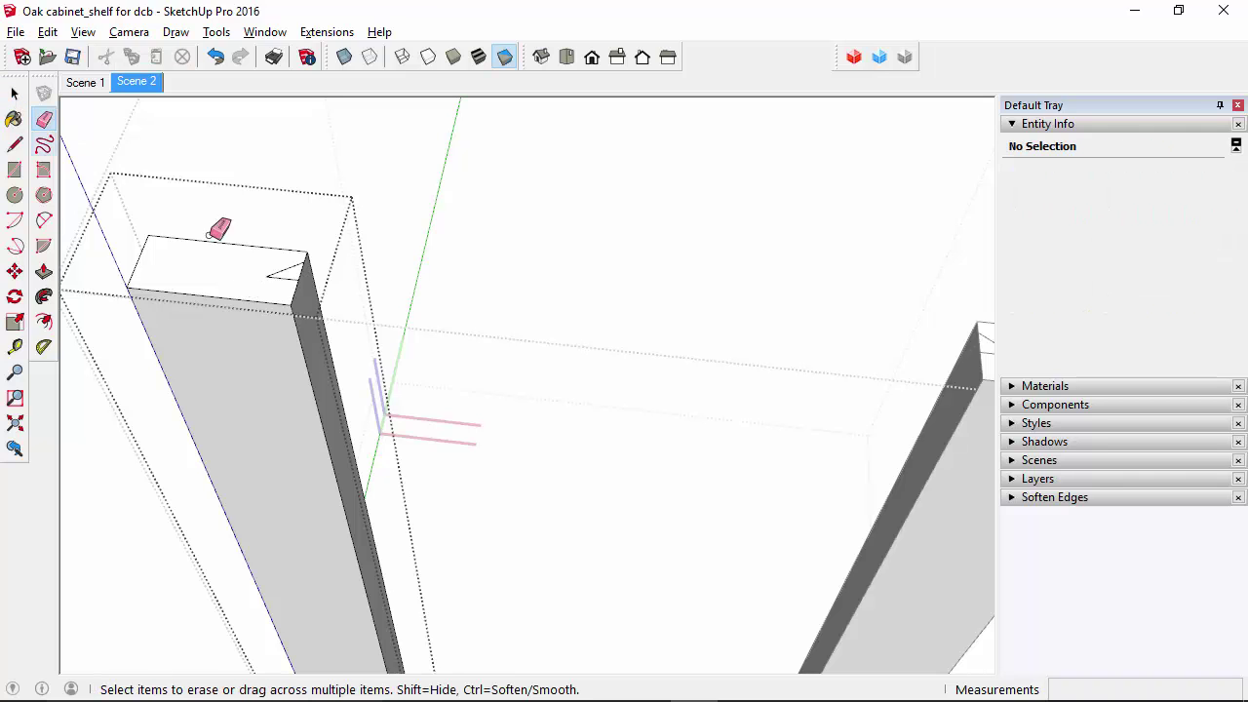
drag(279, 270, 285, 266)
scroll(234, 257, down, 3)
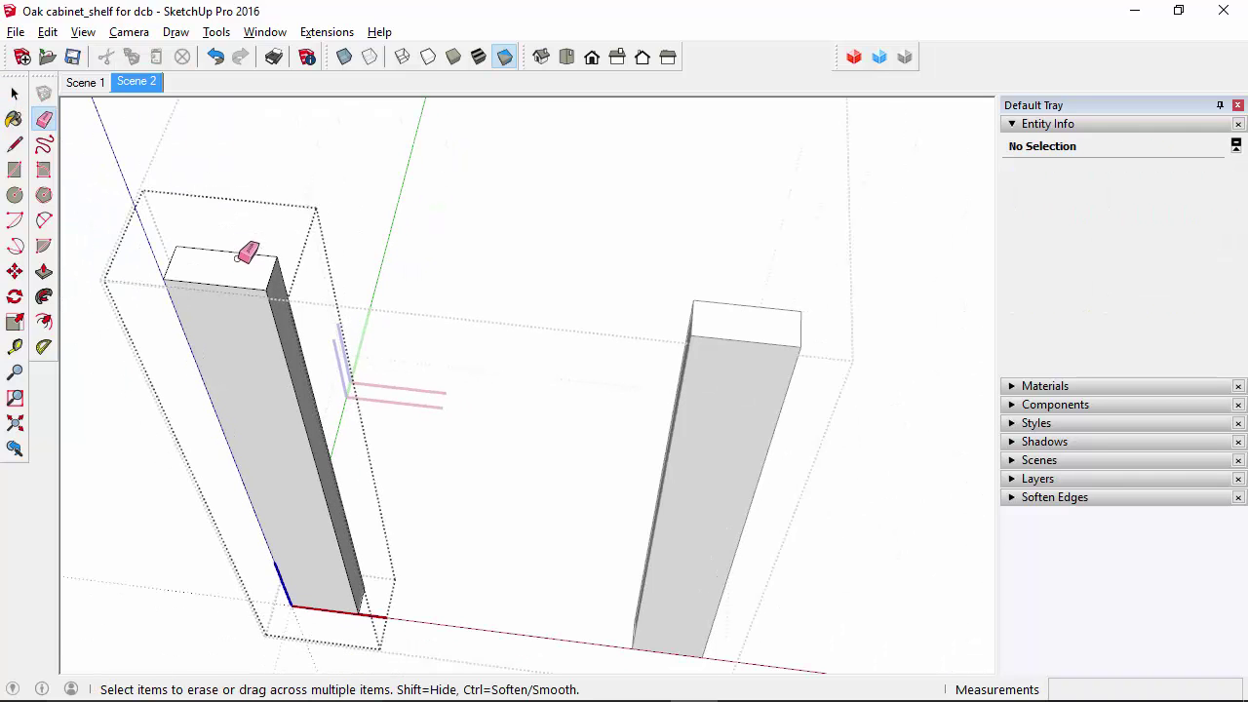
key(space)
click(243, 170)
- Copy the door model's bottom rail face with its edges 6 inches forward along the green axis, between the two stiles
scroll(473, 439, down, 3)
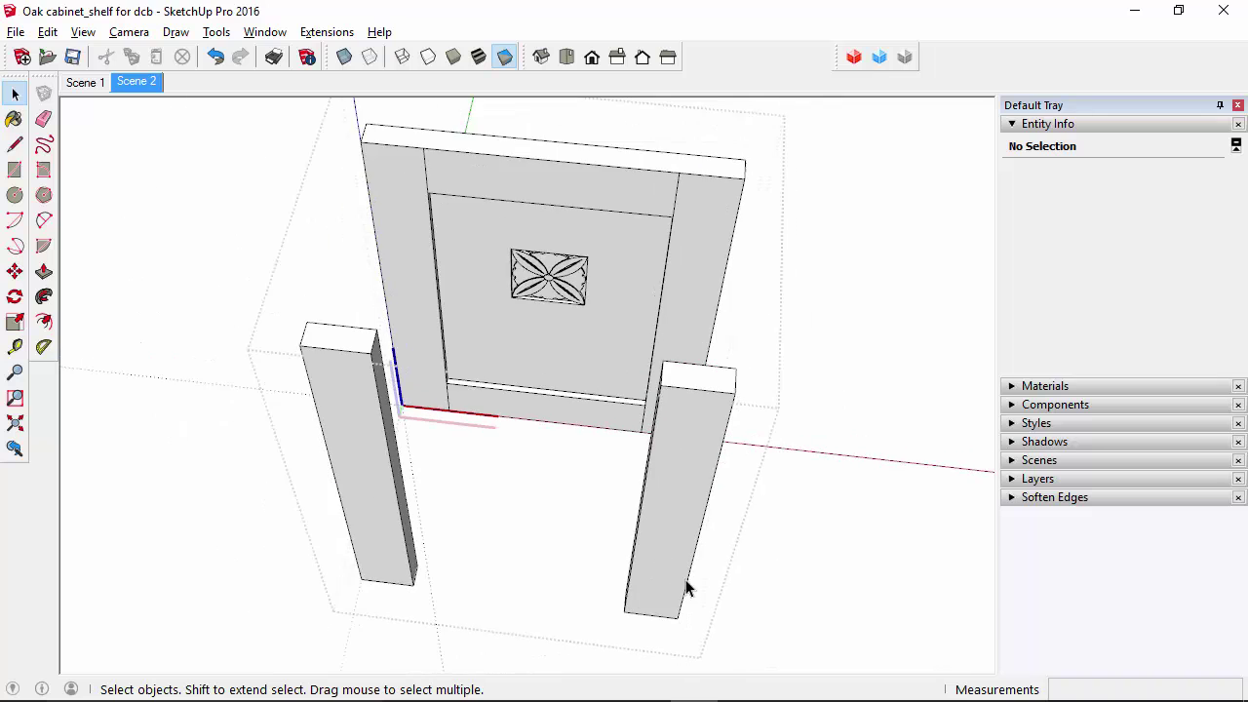
middle_drag(685, 585, 517, 462)
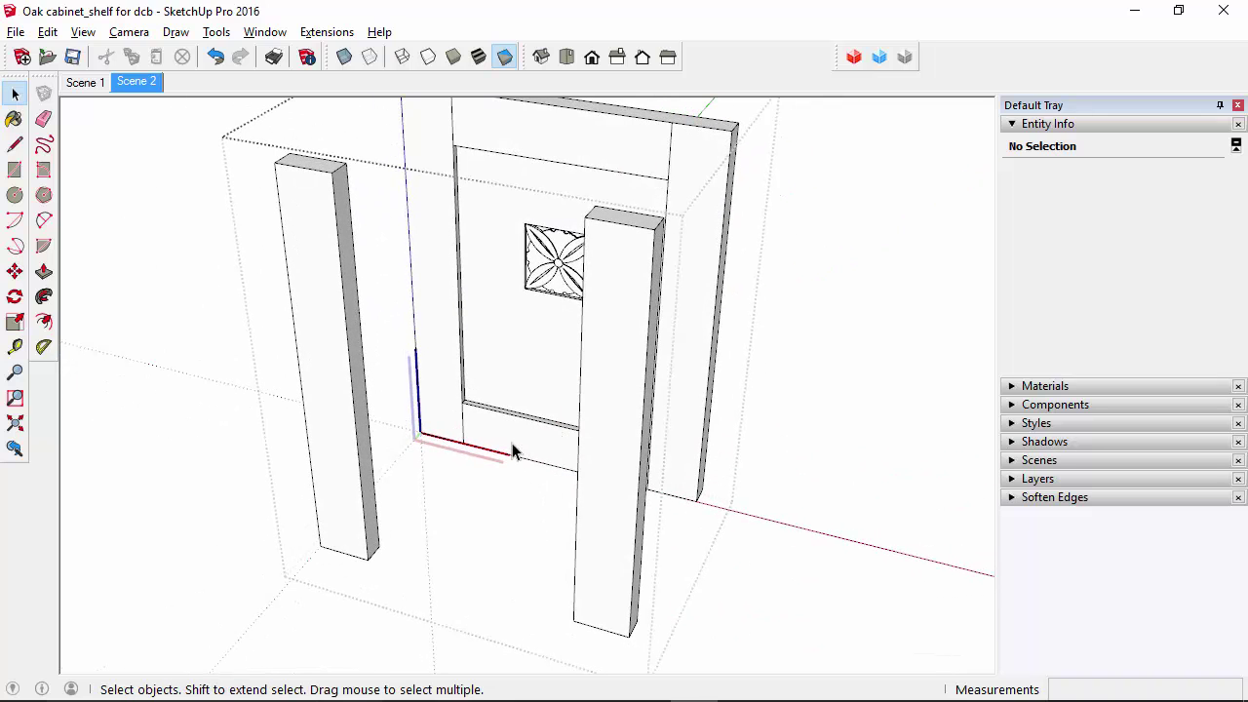
double_click(511, 449)
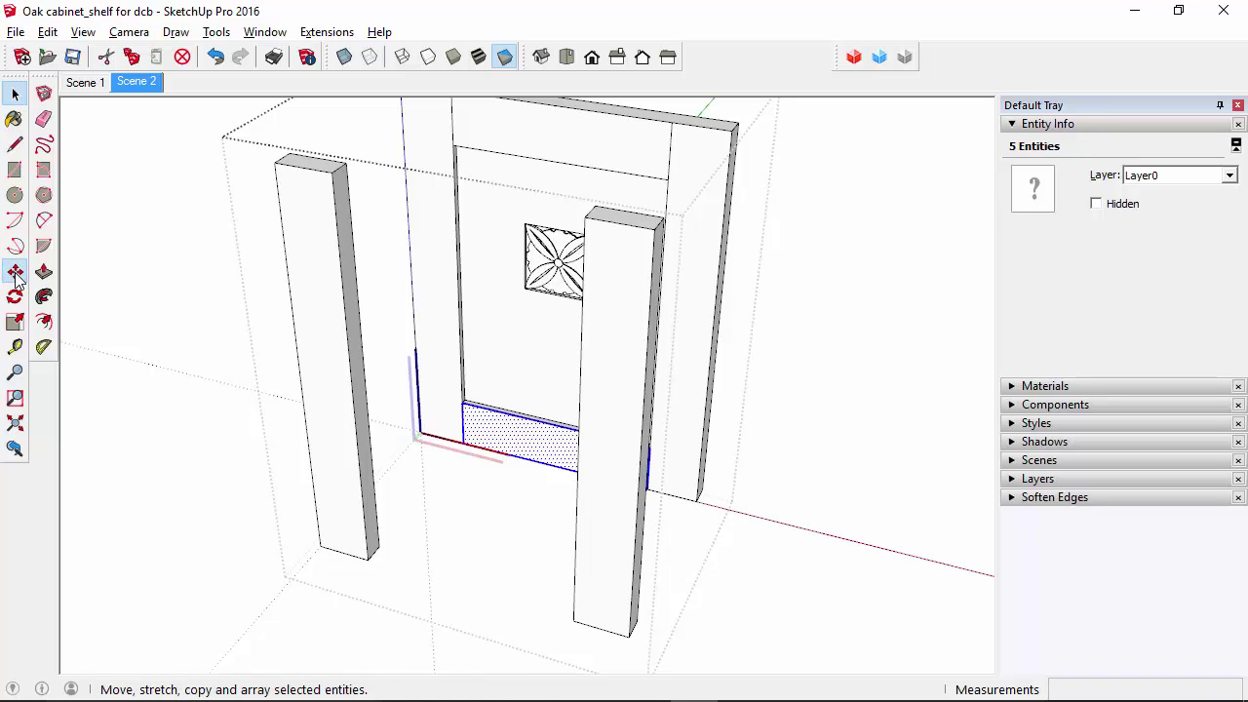
click(16, 274)
click(466, 448)
key(ctrl)
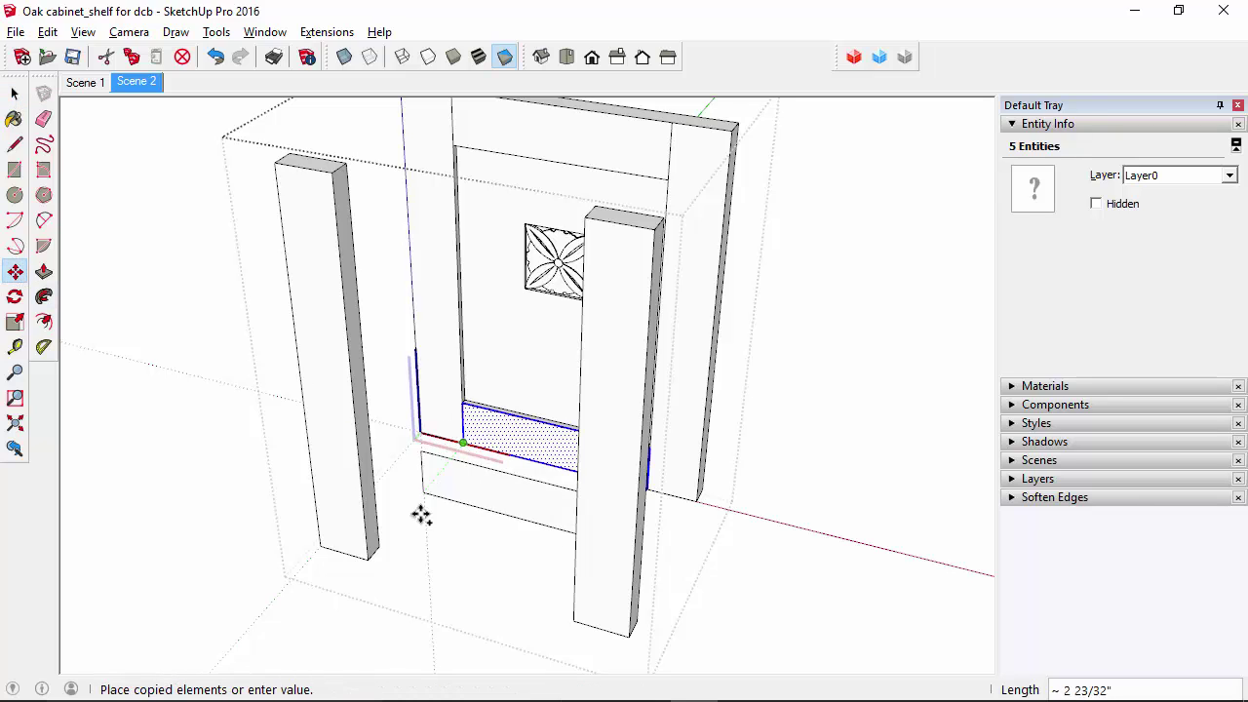
text(6)
key(Return)
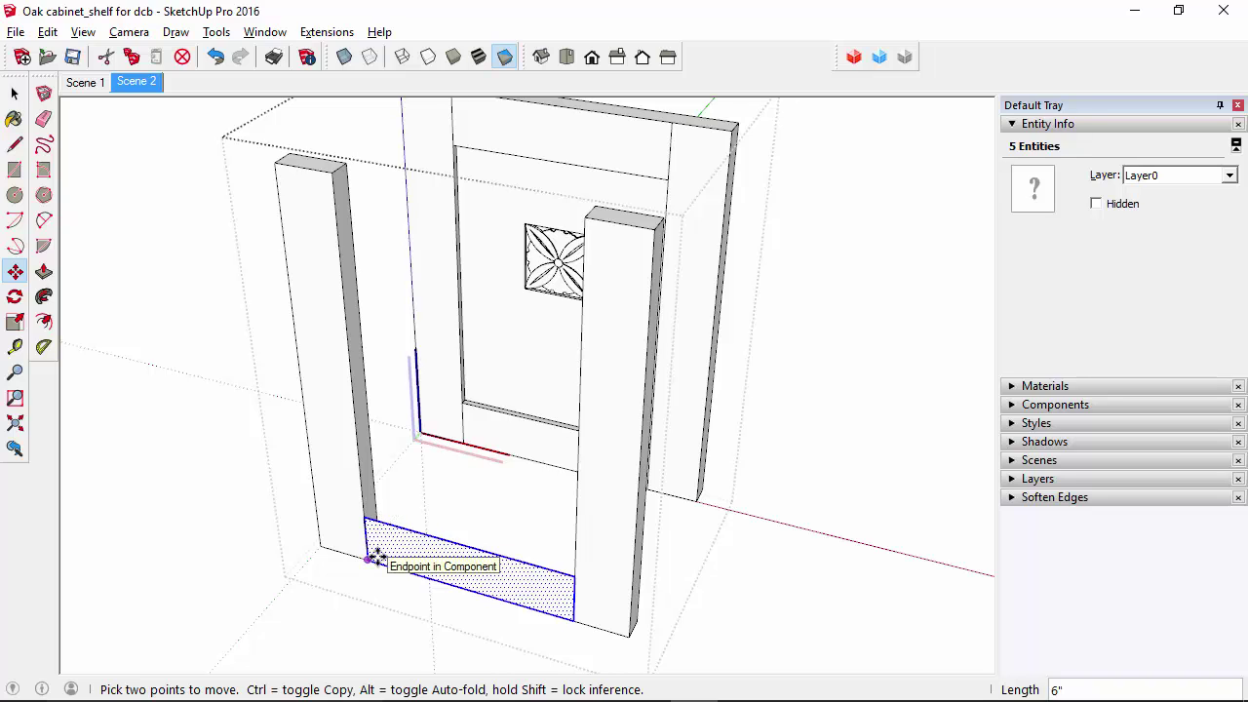
- Push/Pull the copied rail face to the stiles' thickness and make all its geometry a component named Rail
key(p)
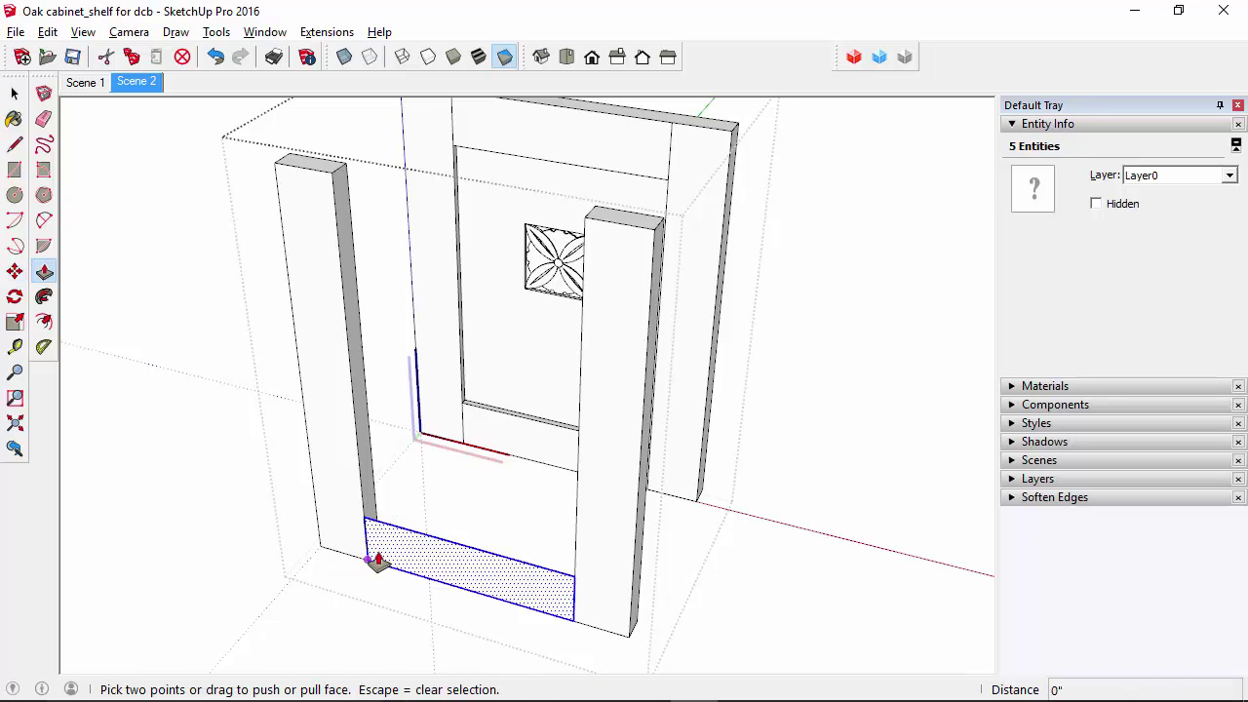
double_click(378, 562)
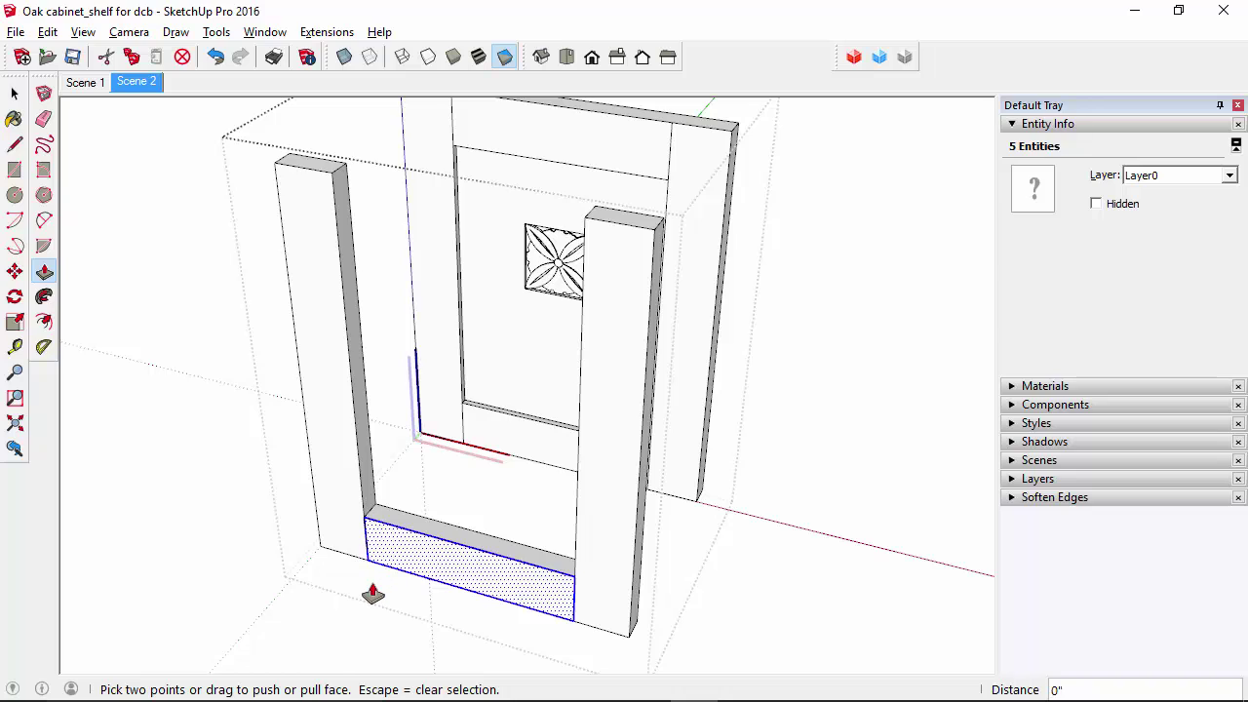
key(space)
triple_click(426, 573)
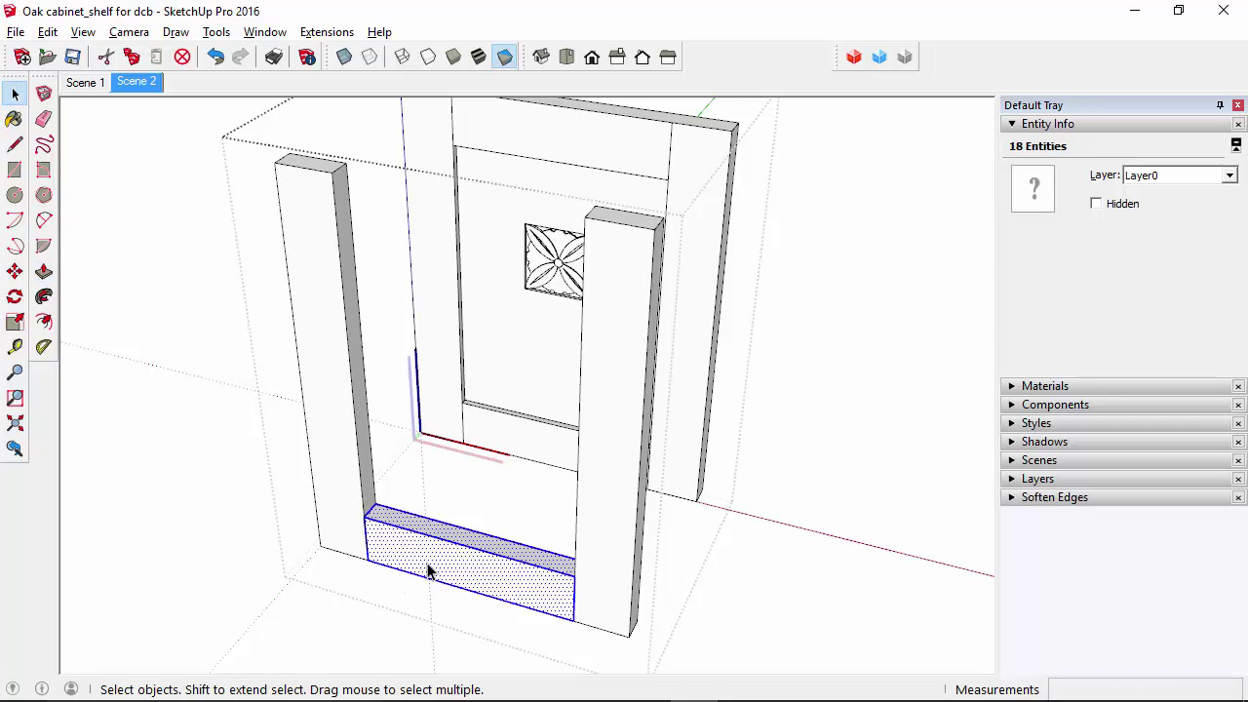
text(gRail)
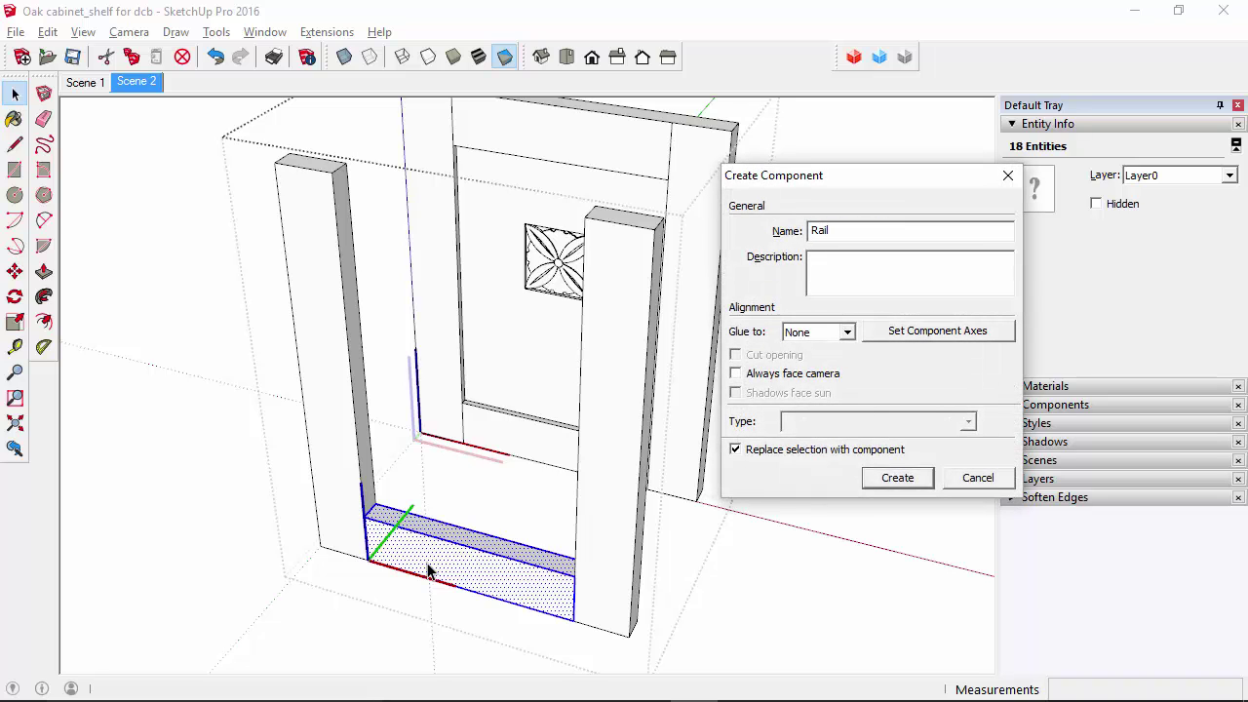
key(Return)
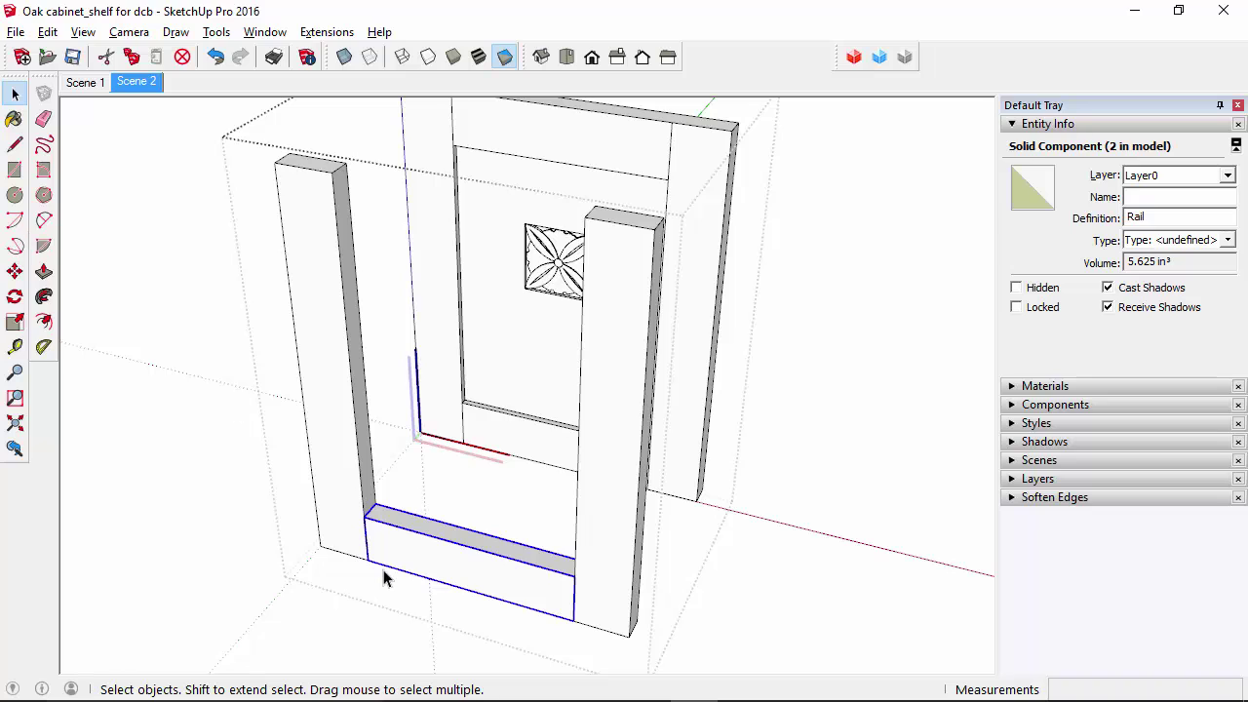
- Copy the Rail component up 9 3/4 inches so its upper edge is flush with the tops of the stiles
key(m)
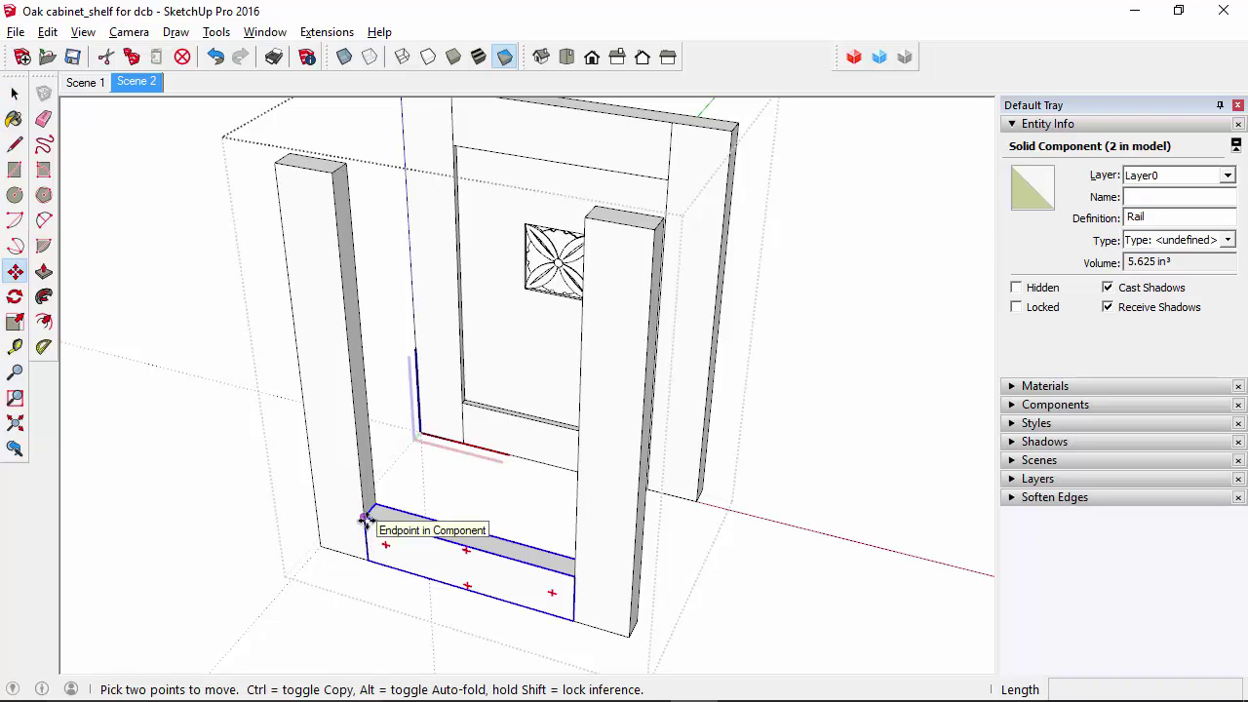
key(ctrl)
click(363, 517)
click(335, 172)
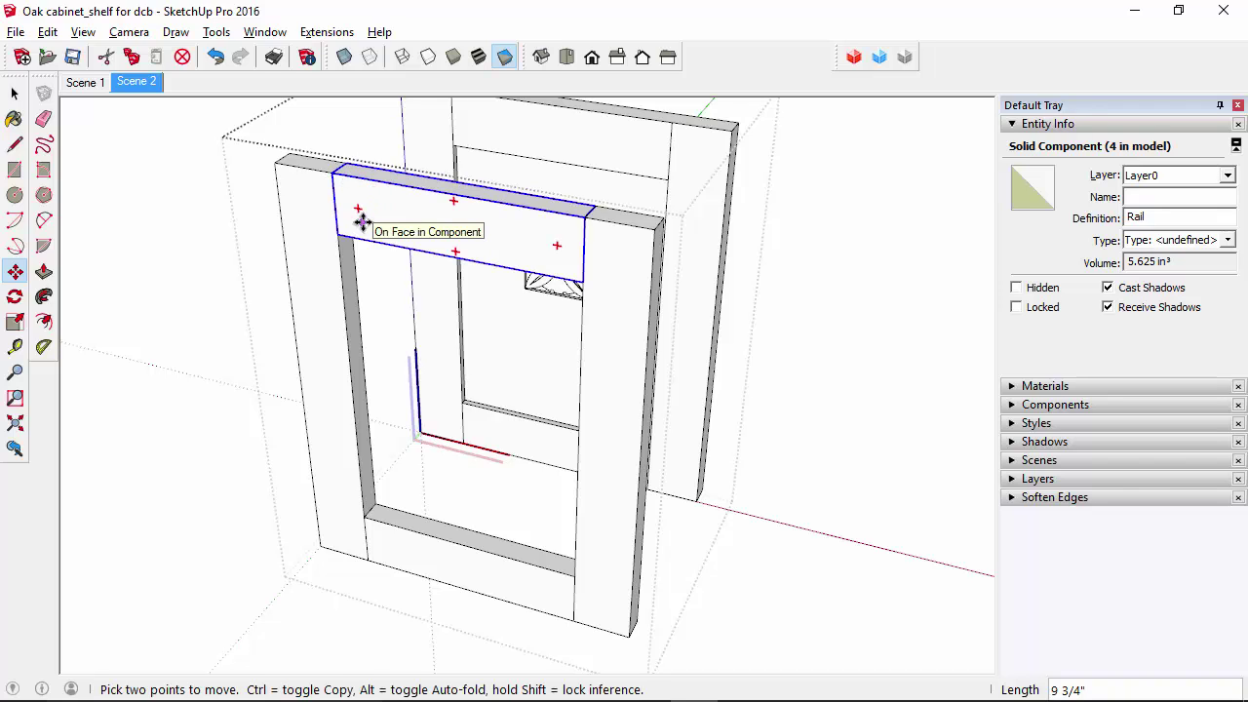
click(15, 94)
- Examine the simple door model's back face and carved center panel from several sides
middle_drag(793, 421, 139, 468)
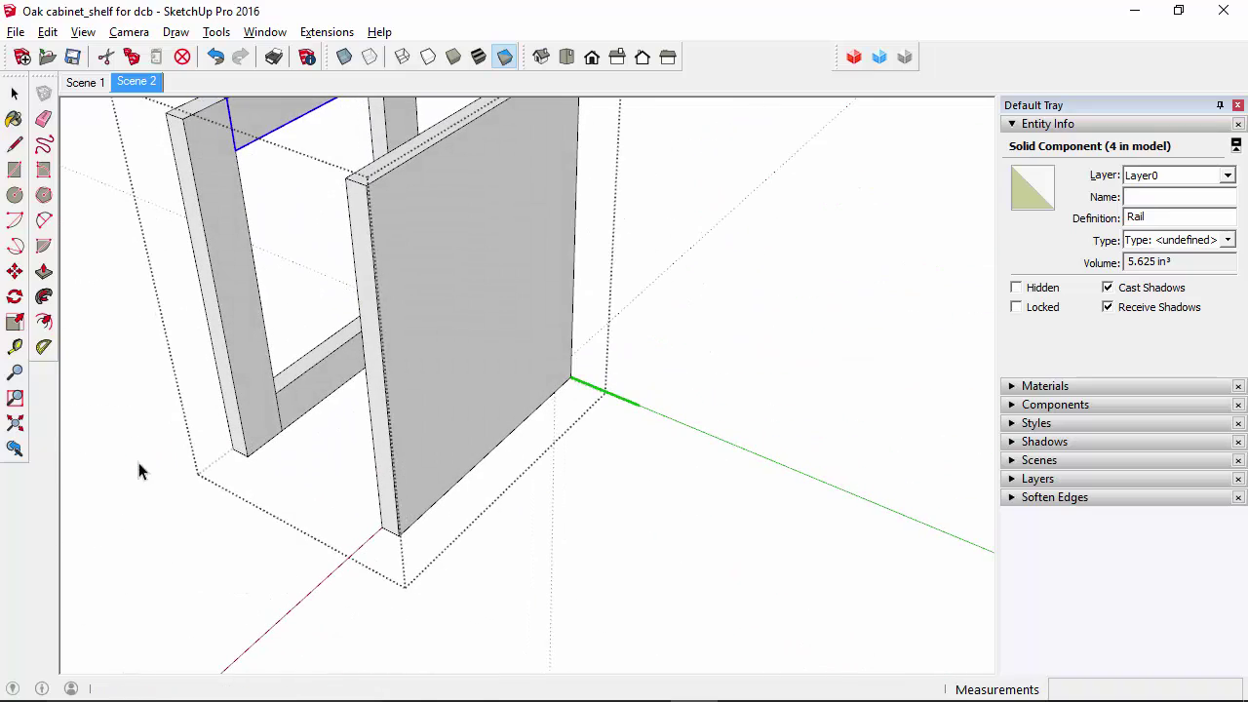
middle_drag(287, 449, 401, 571)
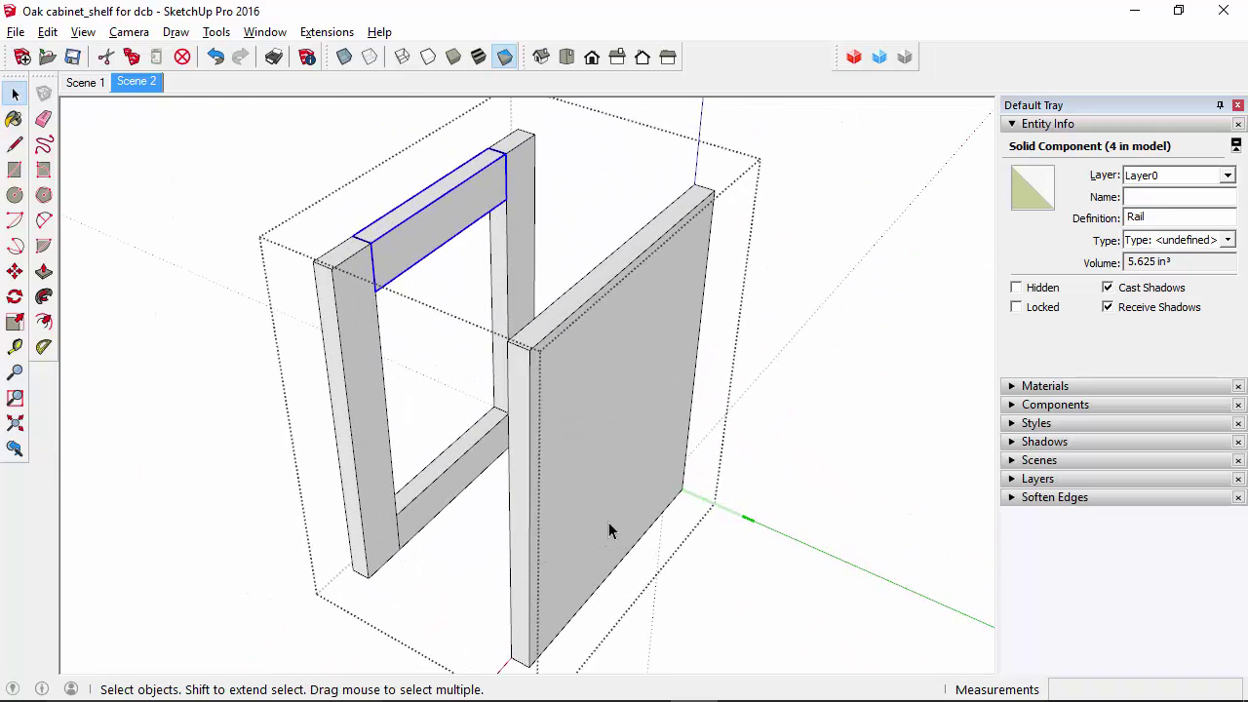
middle_drag(608, 529, 522, 337)
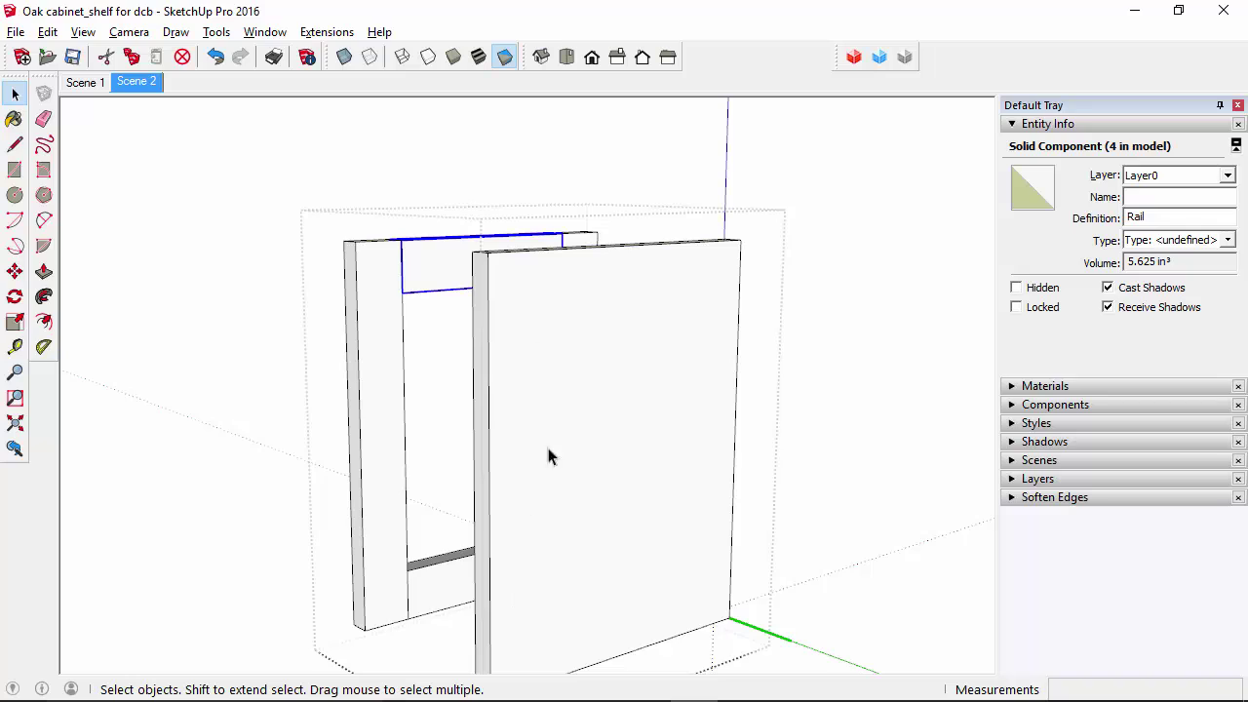
middle_drag(515, 456, 1101, 595)
scroll(496, 434, up, 5)
scroll(495, 434, up, 3)
middle_drag(491, 549, 465, 594)
middle_drag(466, 663, 530, 549)
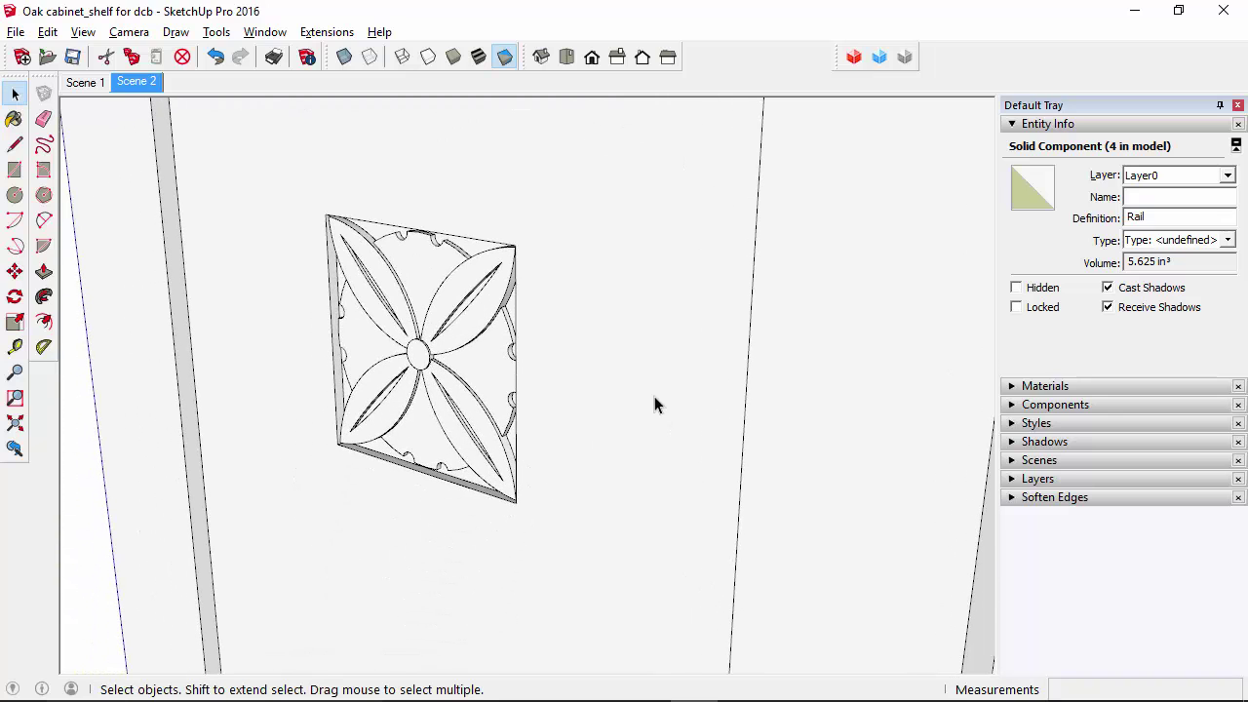
scroll(426, 443, down, 3)
middle_drag(599, 479, 243, 557)
scroll(352, 542, down, 2)
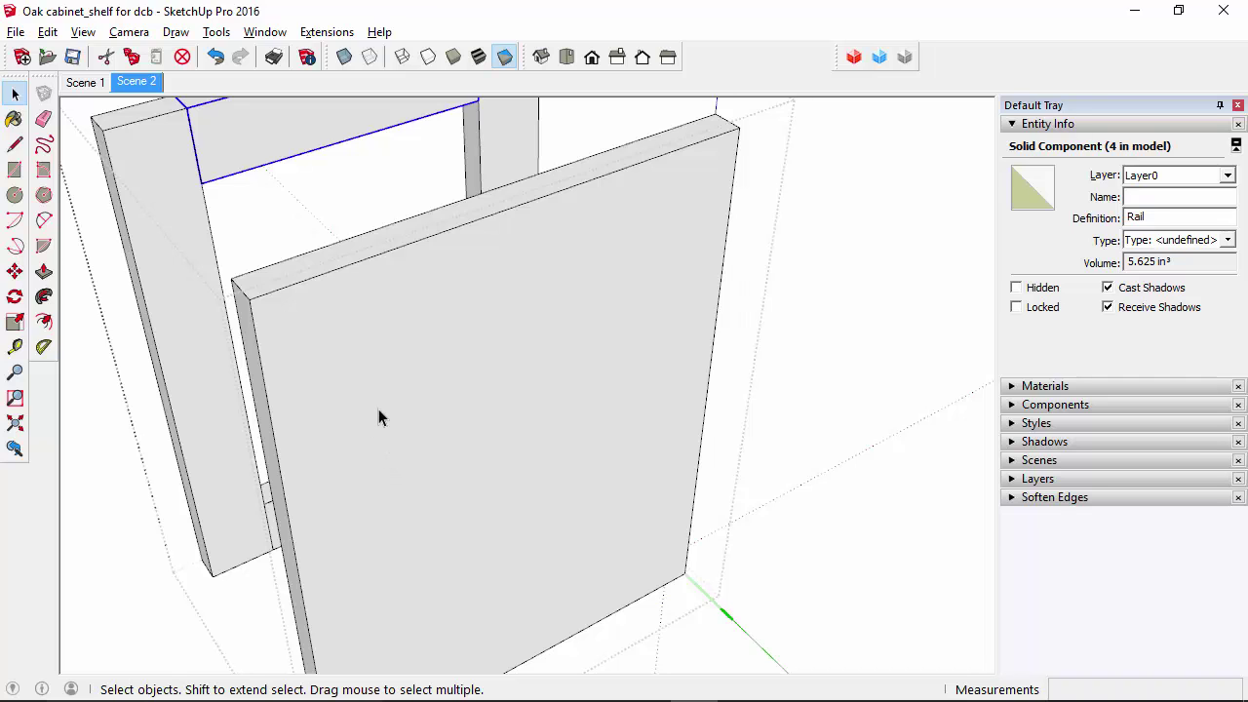
- Offset the outline of the door's back face inward to line up with the front's center panel opening, using X-ray display as a guide
key(f)
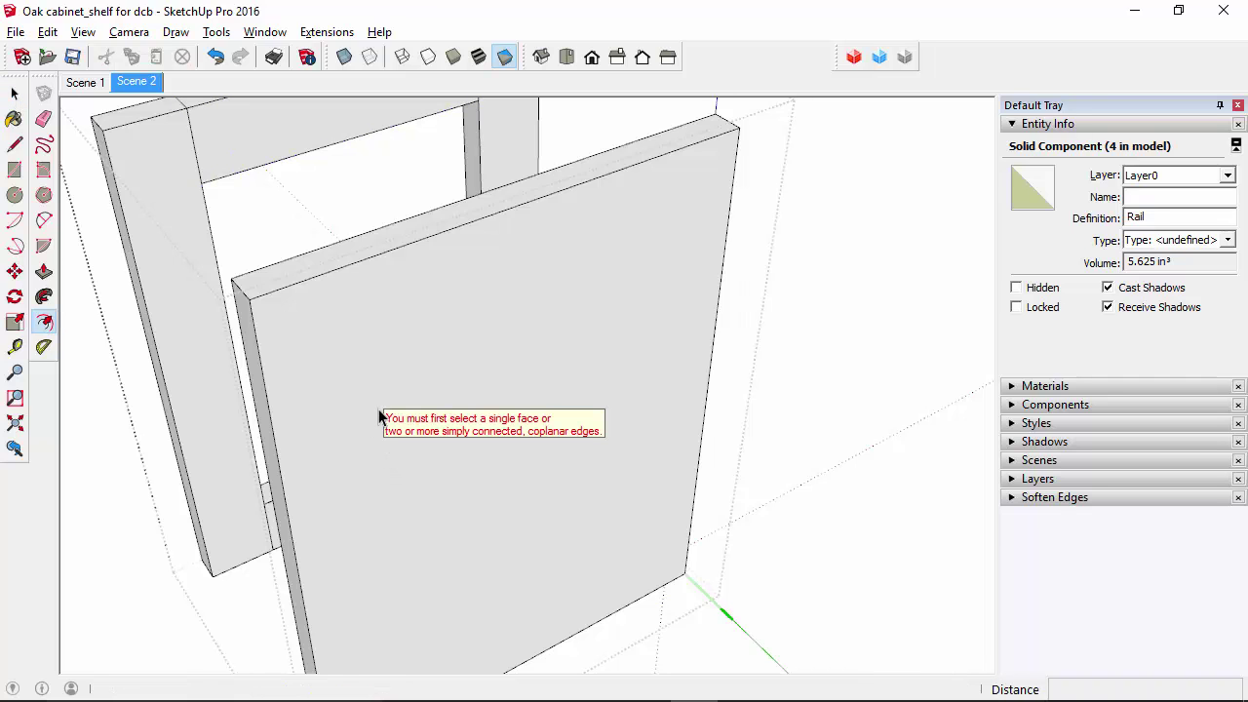
click(361, 274)
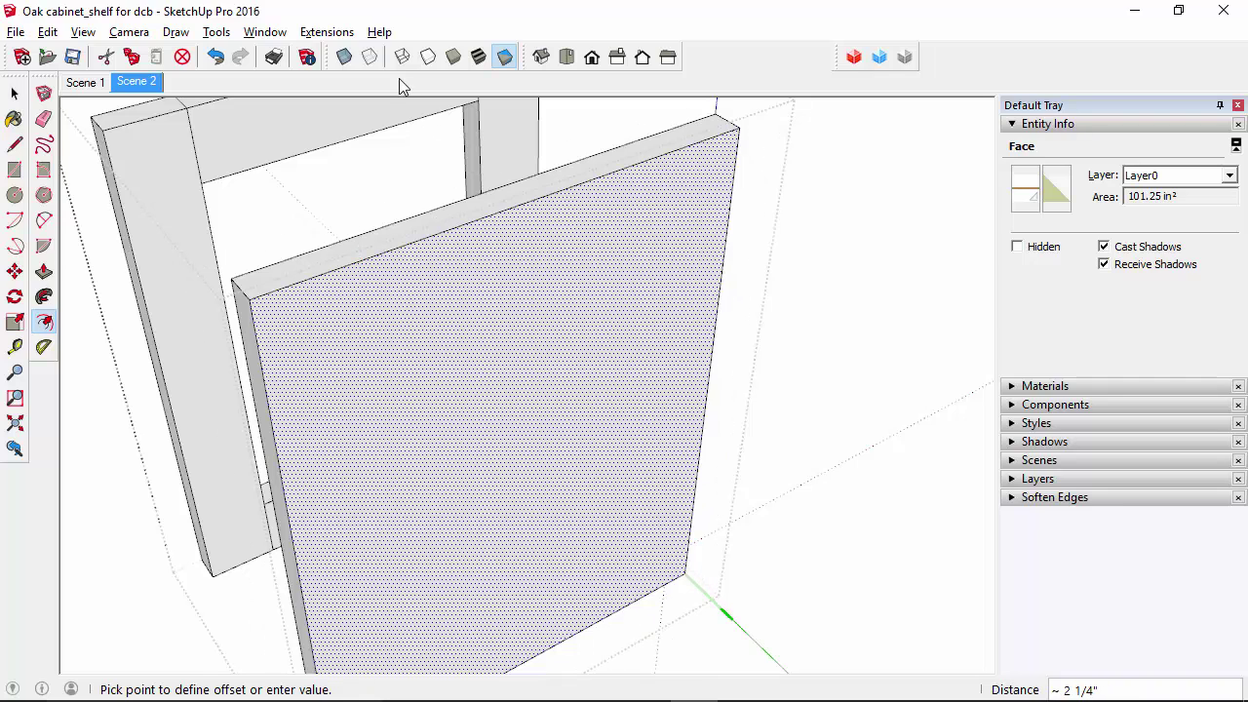
click(344, 57)
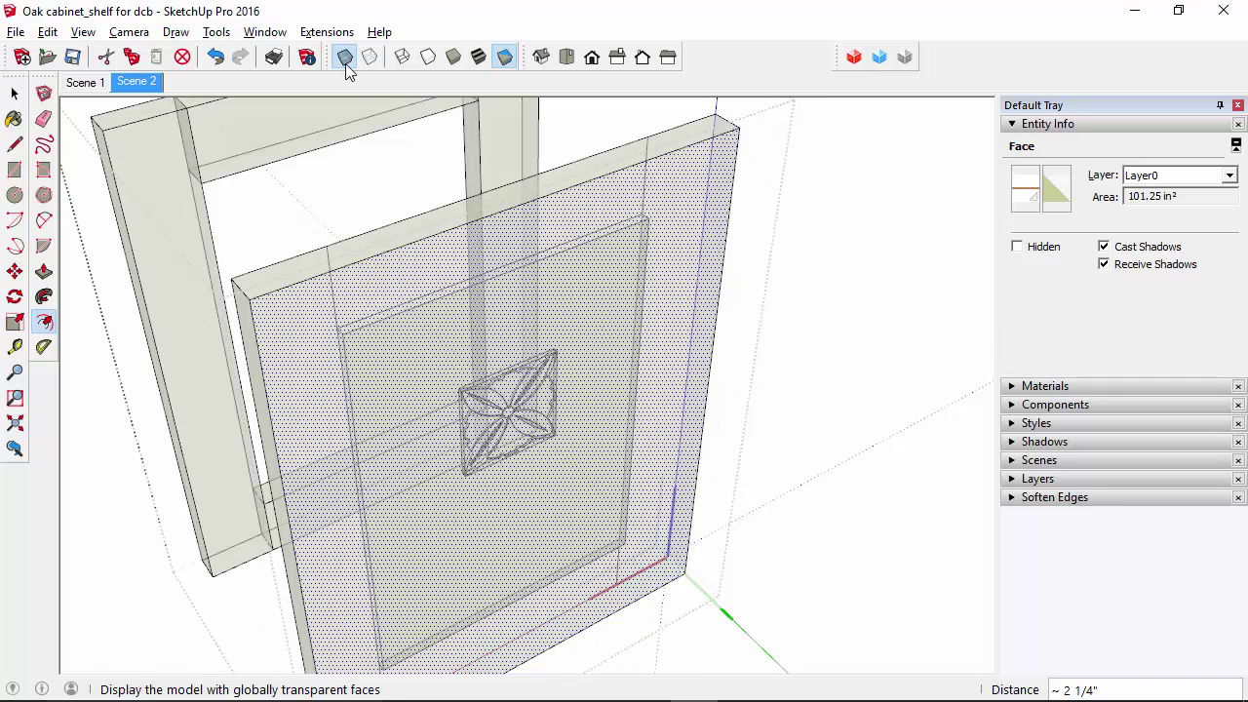
click(343, 341)
click(727, 500)
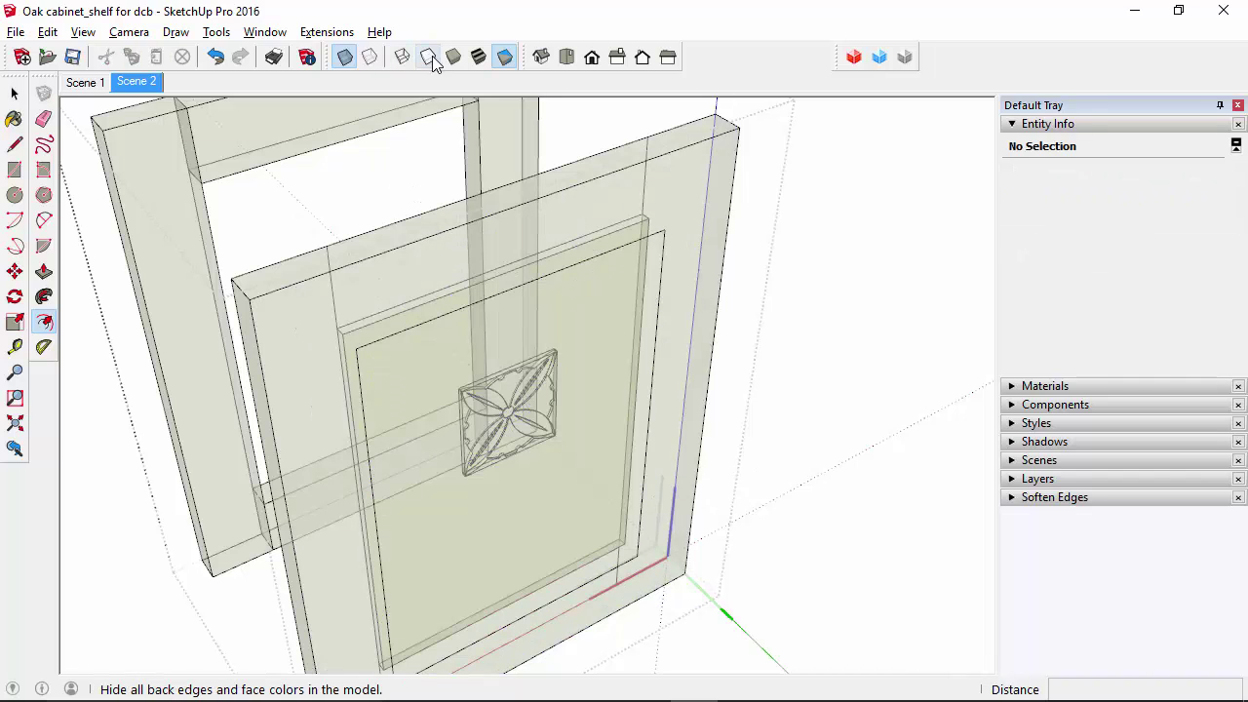
click(346, 57)
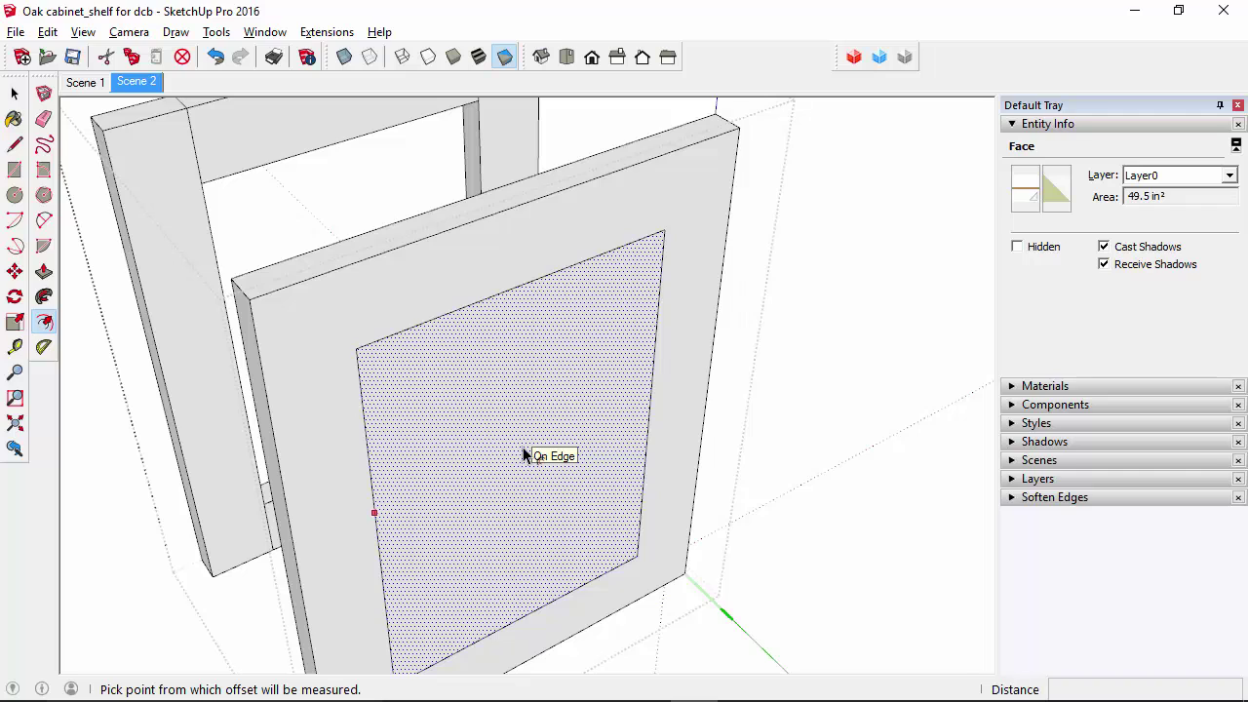
- Push the inner panel area of the back face 3/16 inch into the door
key(p)
click(540, 476)
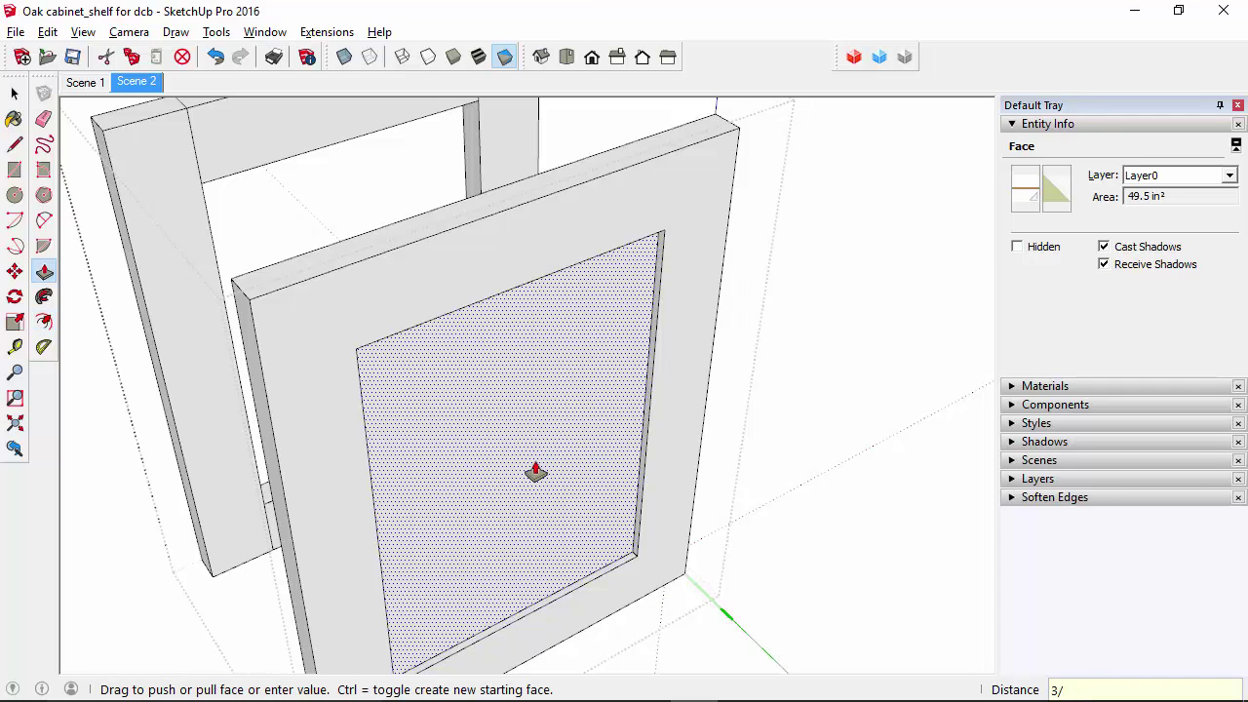
key(Return)
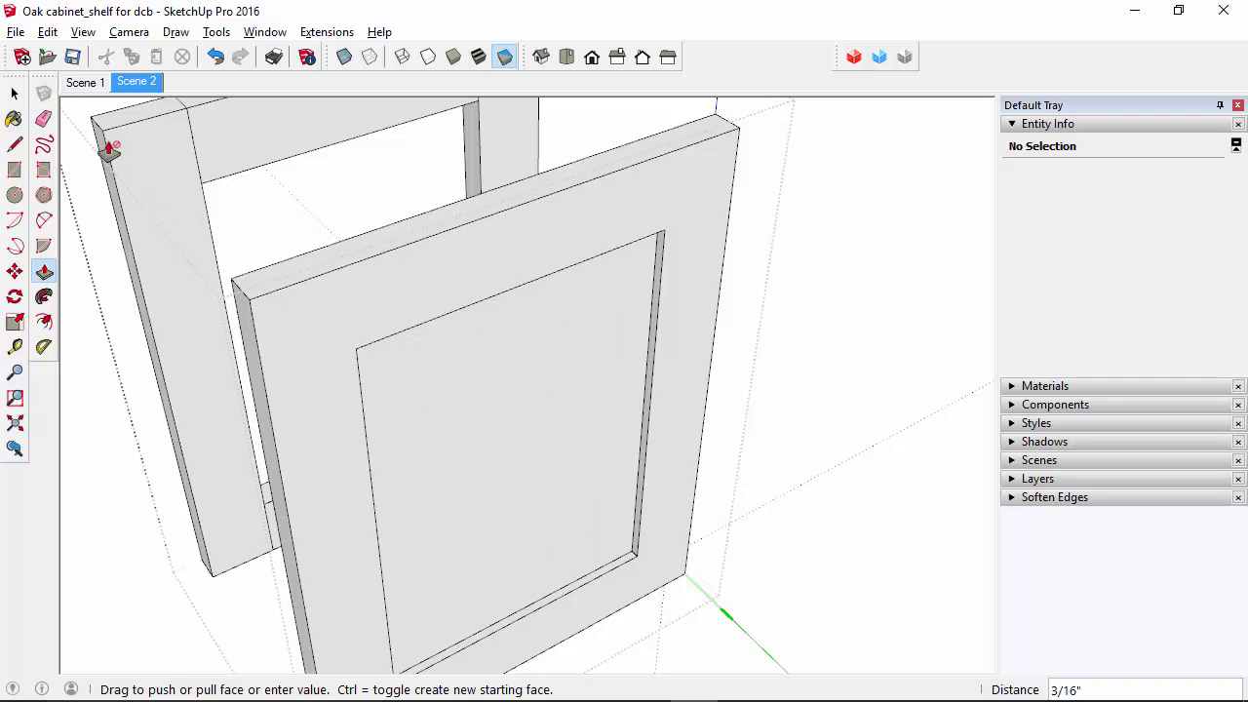
- Erase the edges of the simple door's stiles and rails surrounding the center panel
click(46, 122)
mouse_move(257, 289)
mouse_down()
mouse_move(251, 297)
mouse_move(237, 284)
mouse_up()
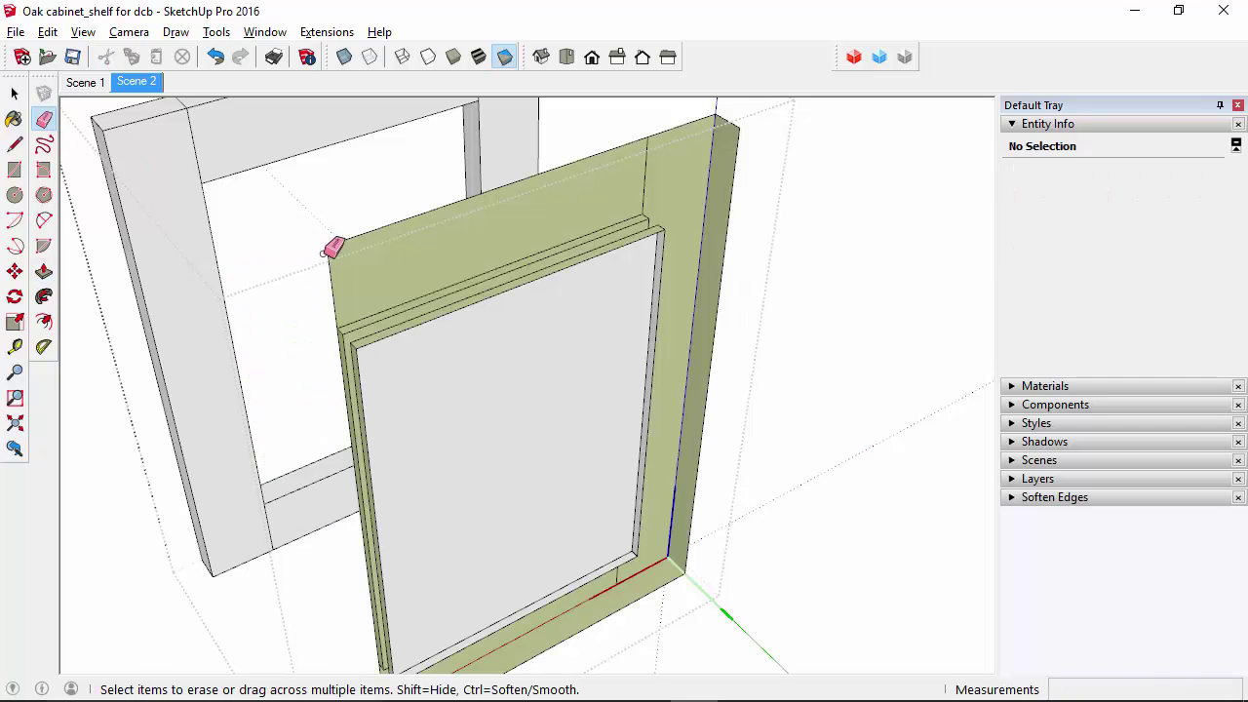
drag(325, 253, 327, 249)
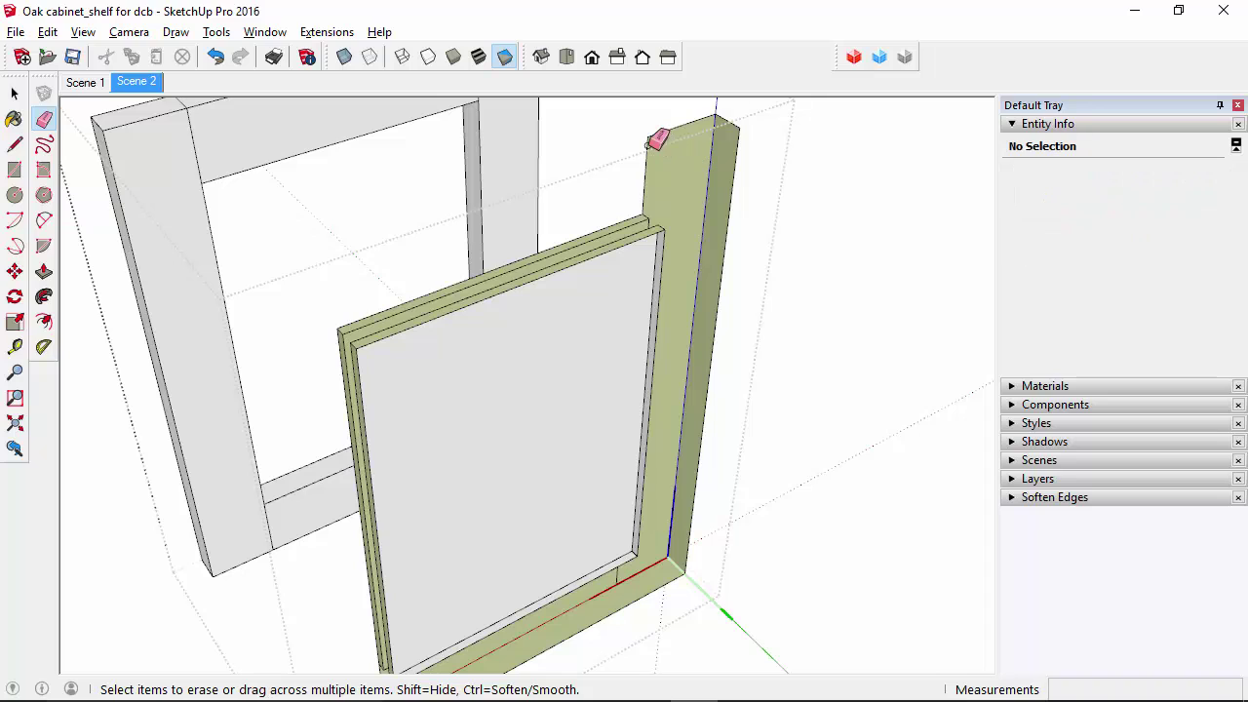
mouse_move(647, 144)
mouse_down()
mouse_move(649, 131)
mouse_move(741, 125)
mouse_move(680, 211)
mouse_up()
click(671, 229)
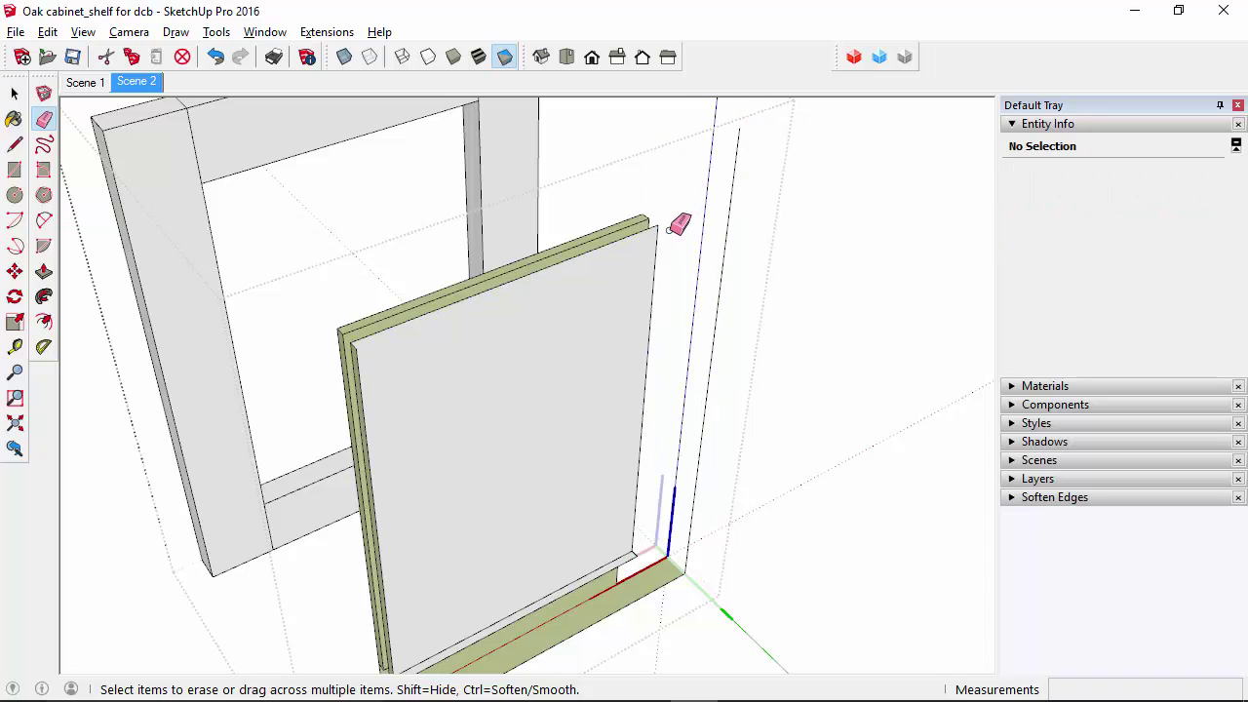
drag(666, 559, 678, 576)
click(614, 586)
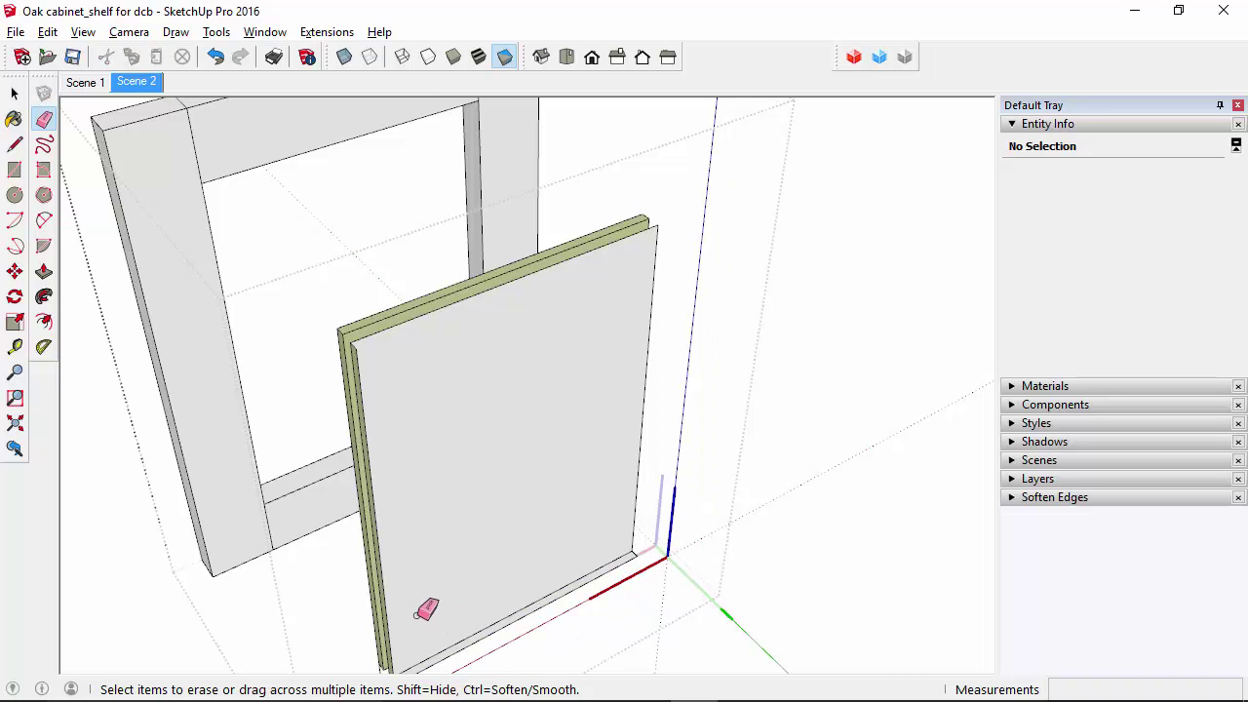
- Erase the leftover recess edges at the lower corners of the panel's front and back faces
mouse_move(426, 609)
middle_down()
mouse_move(513, 417)
mouse_move(515, 435)
mouse_move(856, 354)
middle_up()
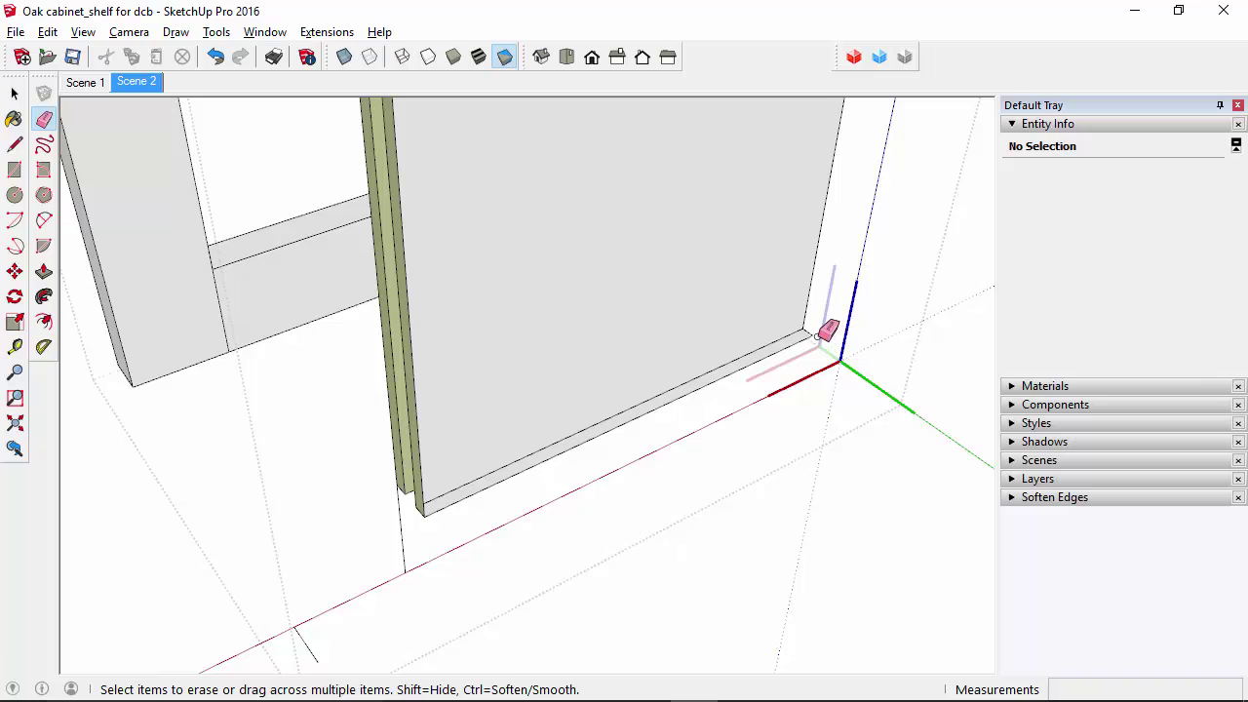
click(812, 334)
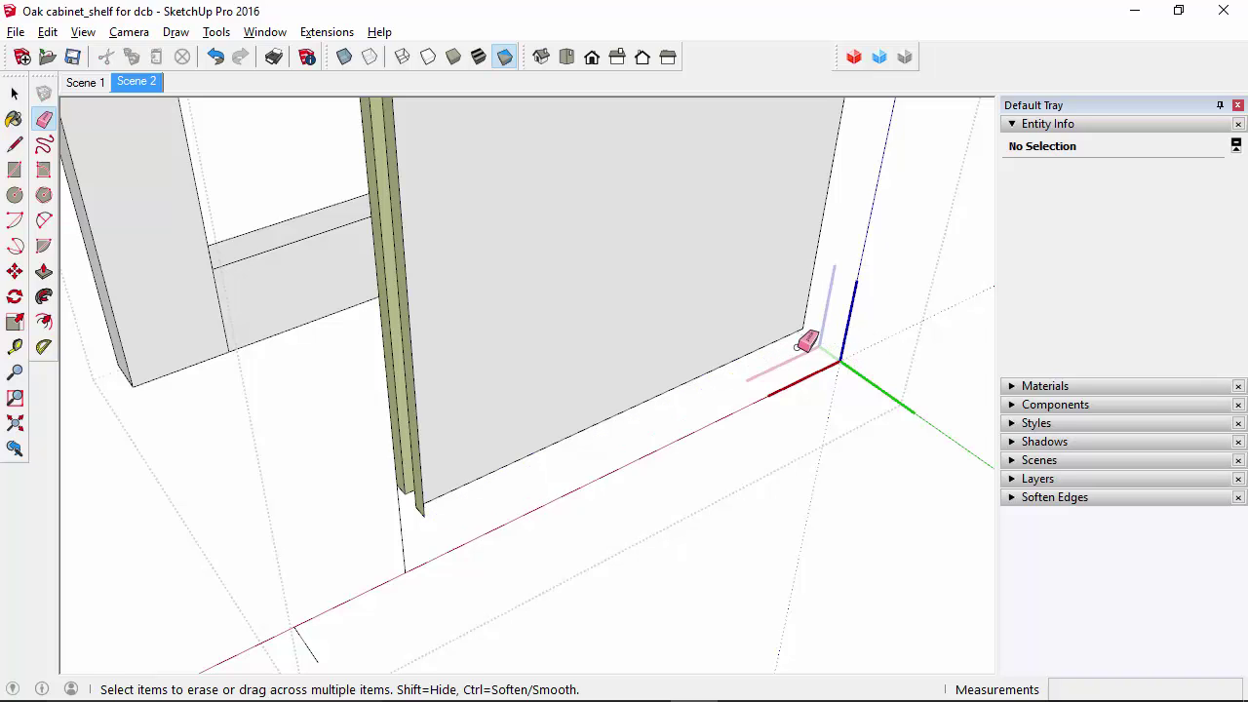
click(421, 502)
mouse_move(371, 502)
middle_down()
mouse_move(900, 526)
mouse_move(733, 471)
middle_up()
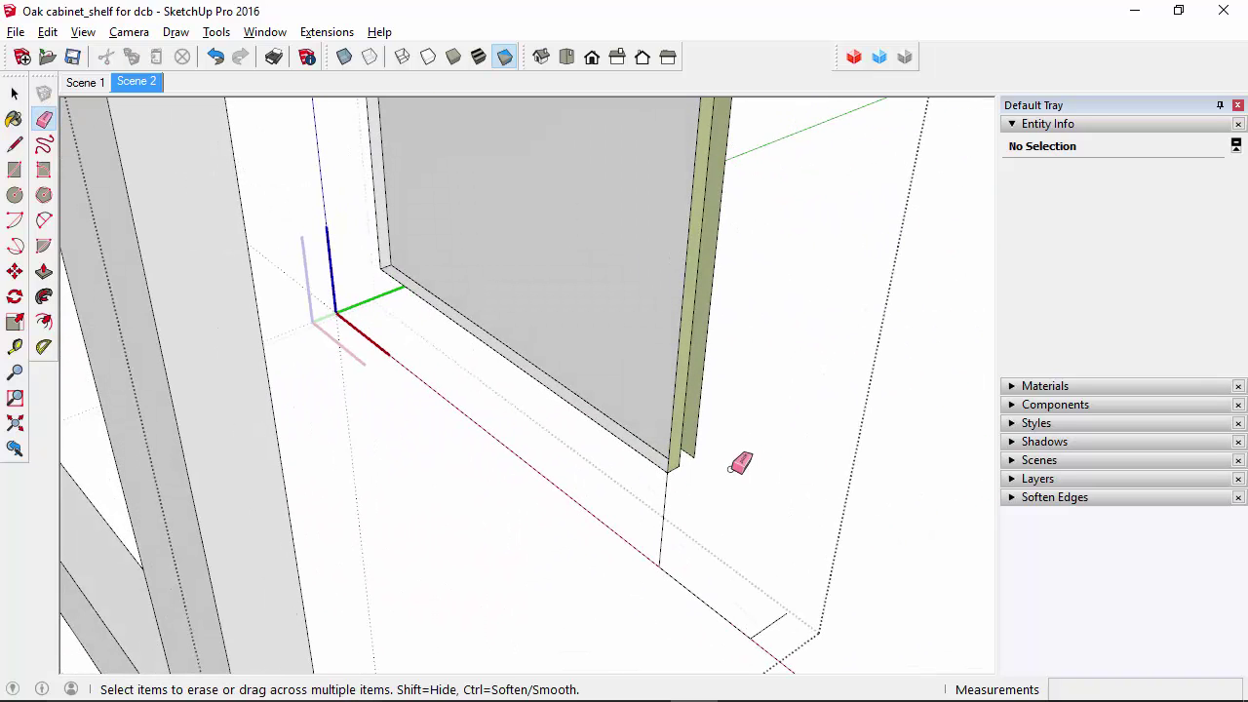
drag(665, 475, 676, 468)
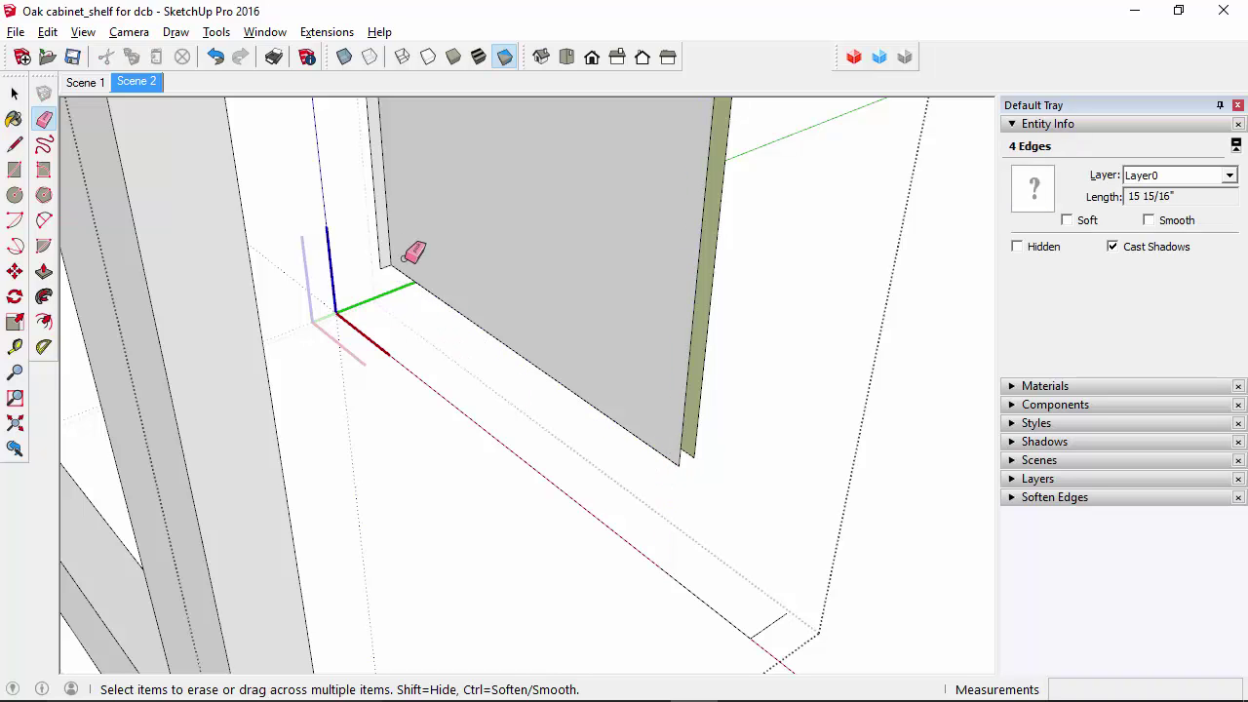
mouse_move(400, 251)
mouse_down()
mouse_move(390, 260)
mouse_move(402, 273)
mouse_up()
- Erase the remaining recess edge and stray edges at the panel's upper corners
middle_drag(591, 326, 540, 468)
middle_drag(590, 285, 380, 462)
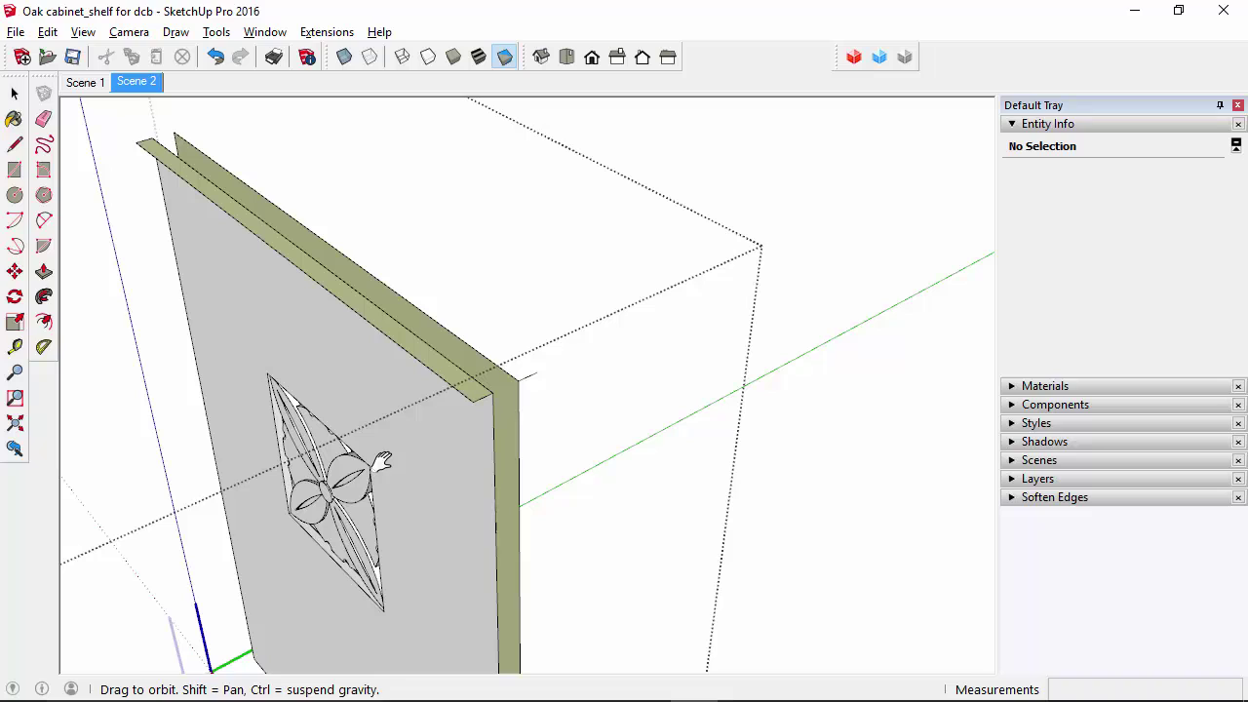
click(142, 134)
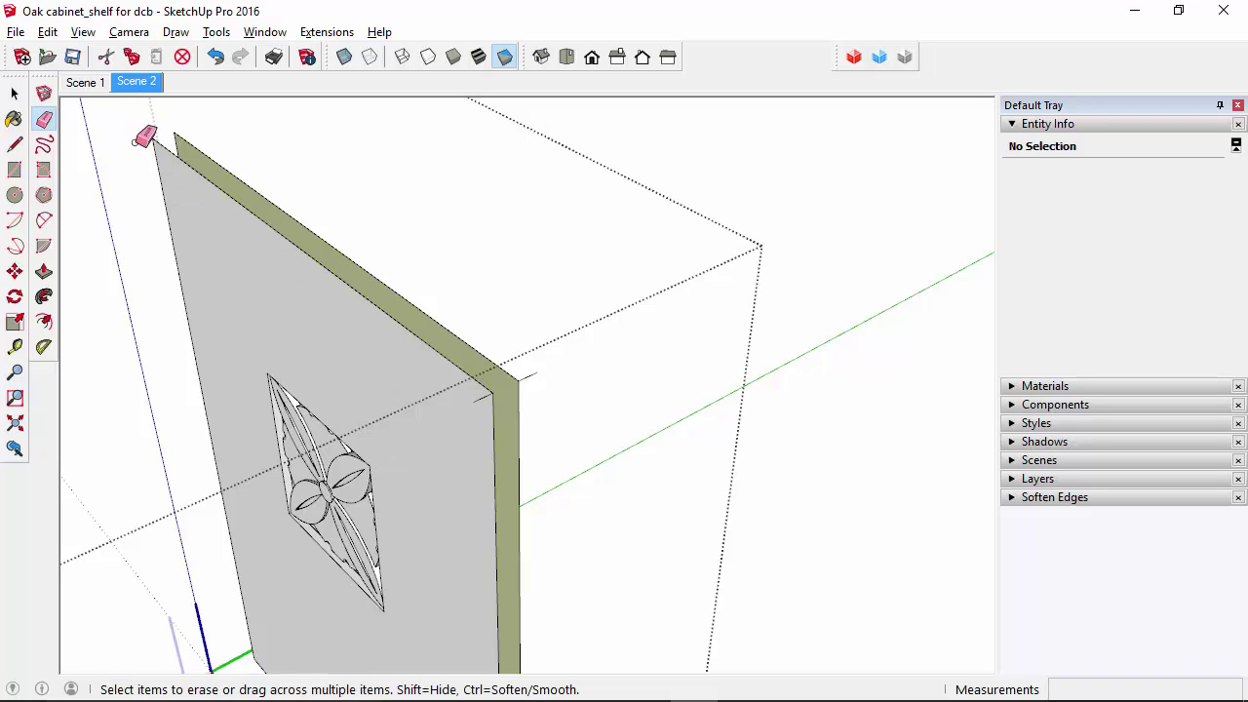
click(480, 399)
click(525, 377)
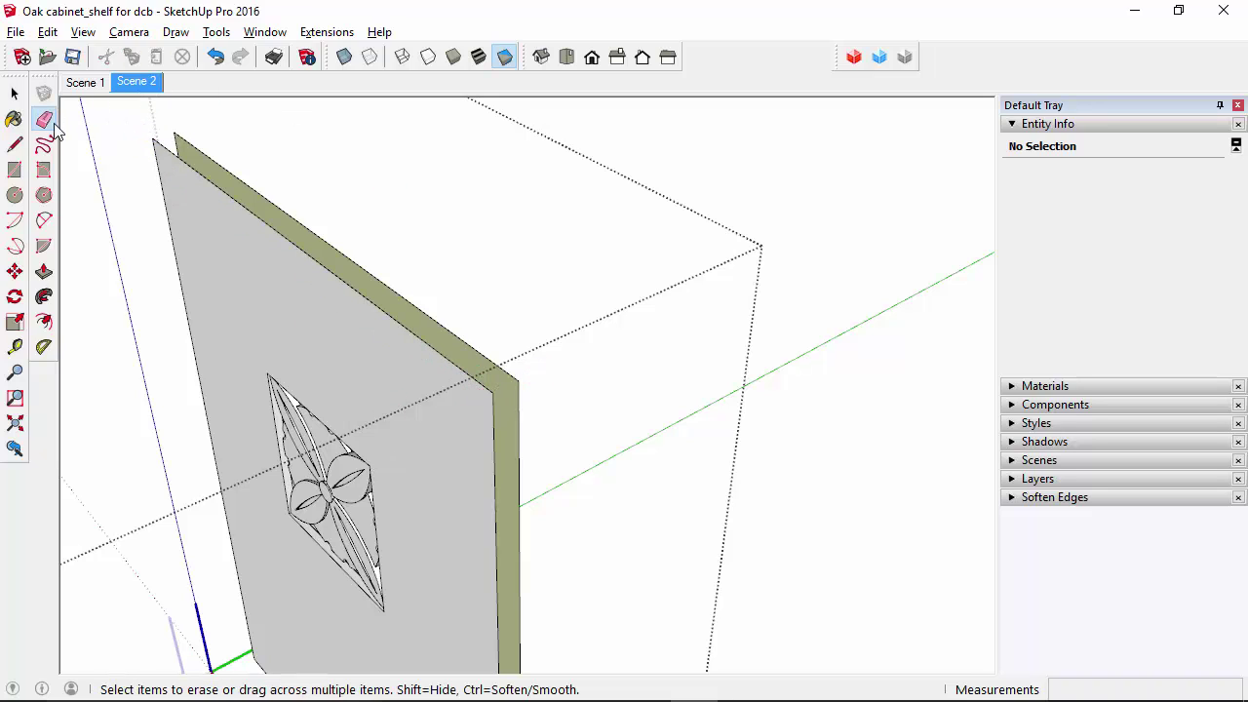
- Draw 1/4 inch lines joining the panel's front and back faces at both upper corners to close its top
click(18, 145)
click(152, 137)
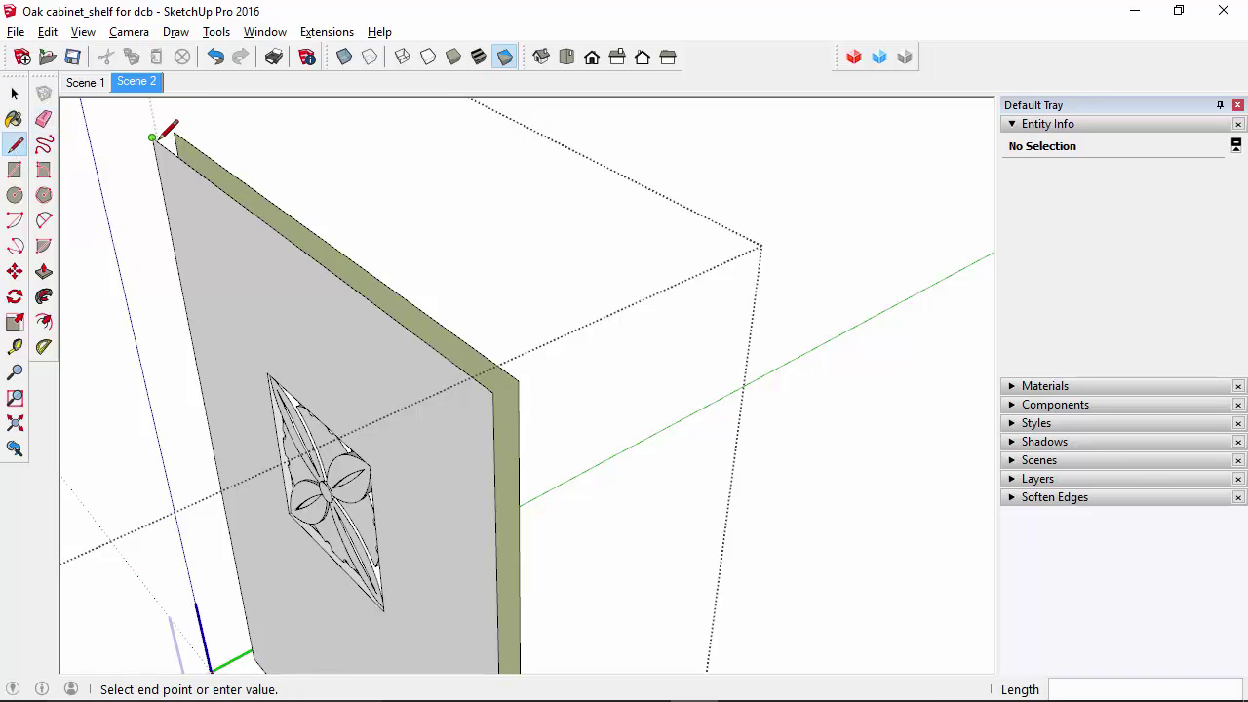
click(186, 131)
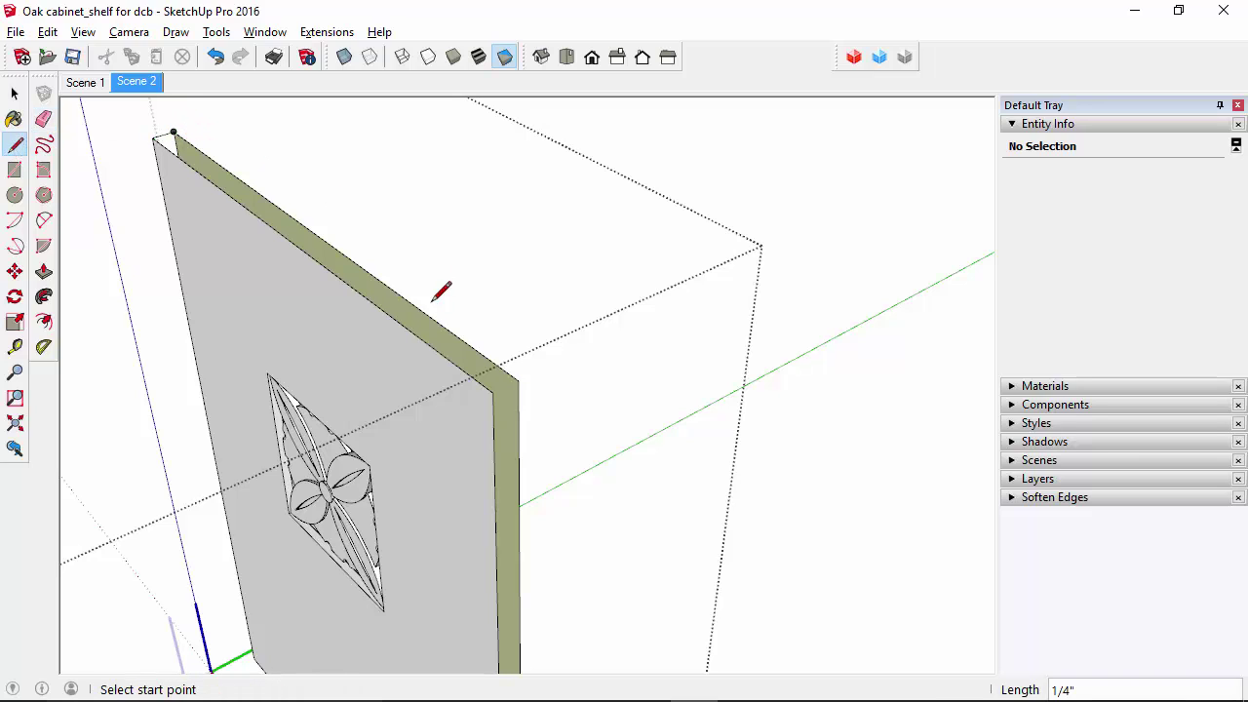
click(492, 392)
click(517, 379)
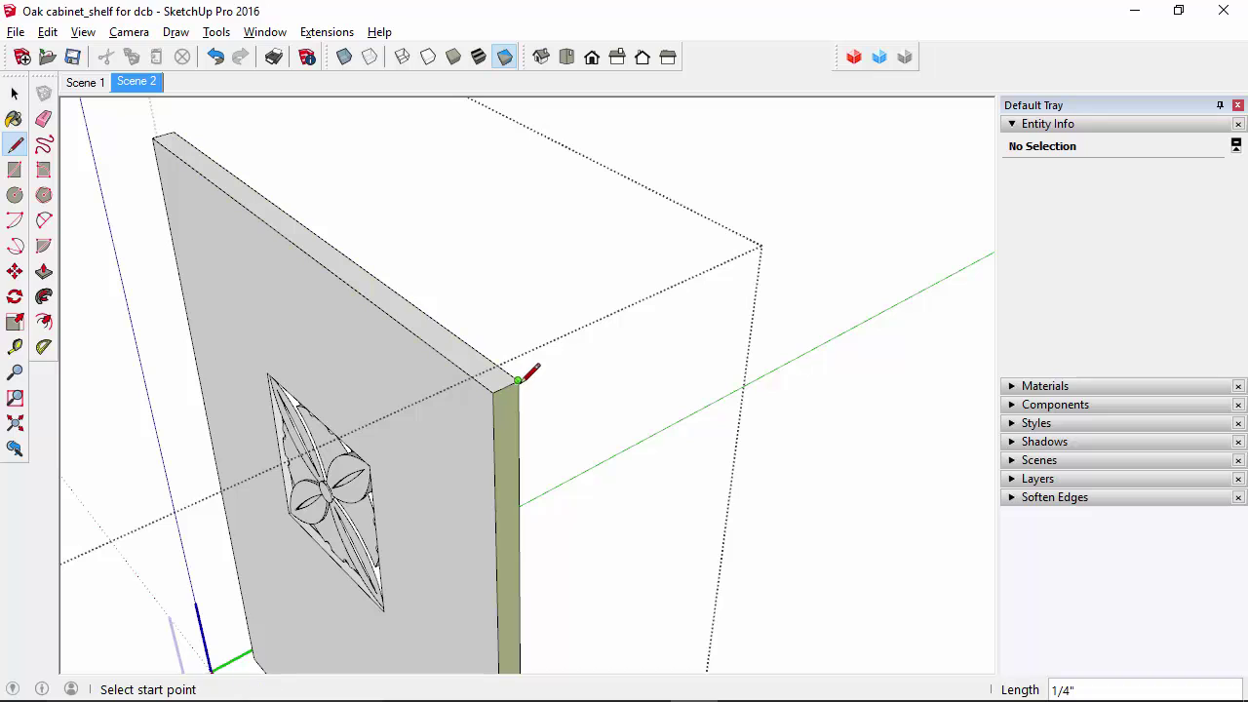
- Draw 1/4 inch lines joining the panel's front and back faces at both lower corners to close its remaining sides
middle_drag(442, 393, 644, 510)
click(577, 578)
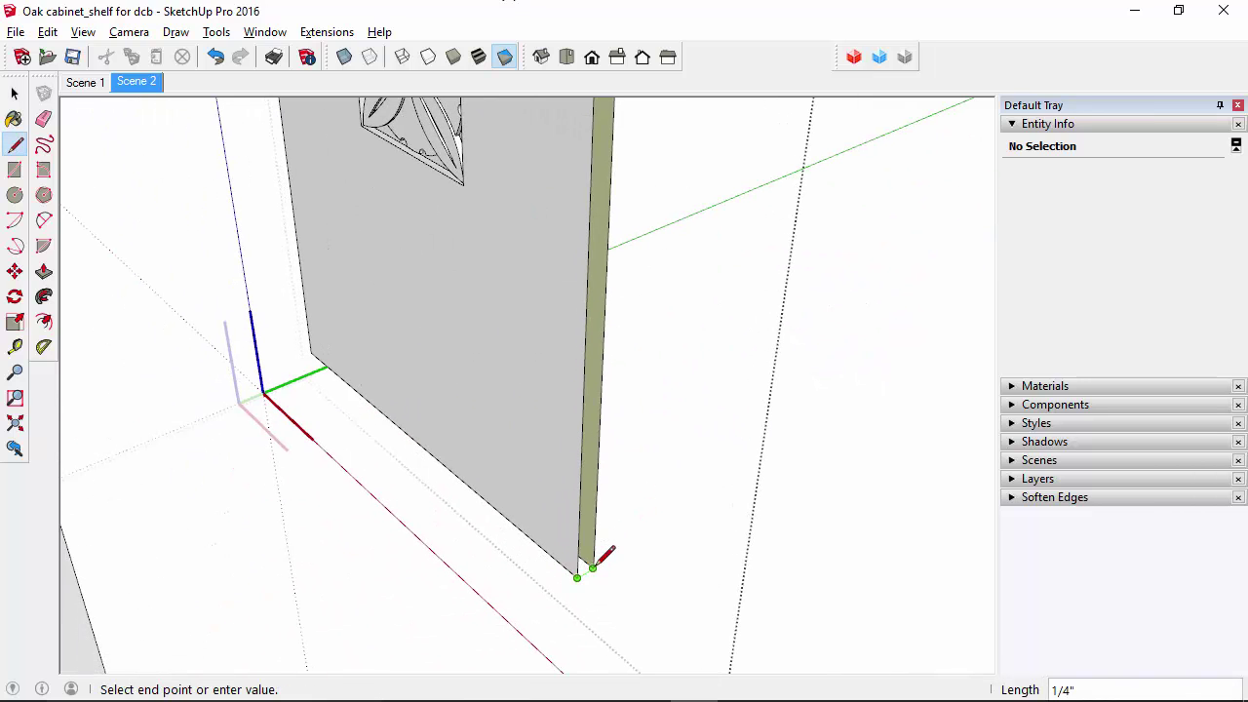
click(594, 564)
mouse_move(199, 276)
middle_down()
mouse_move(815, 297)
mouse_move(956, 204)
middle_up()
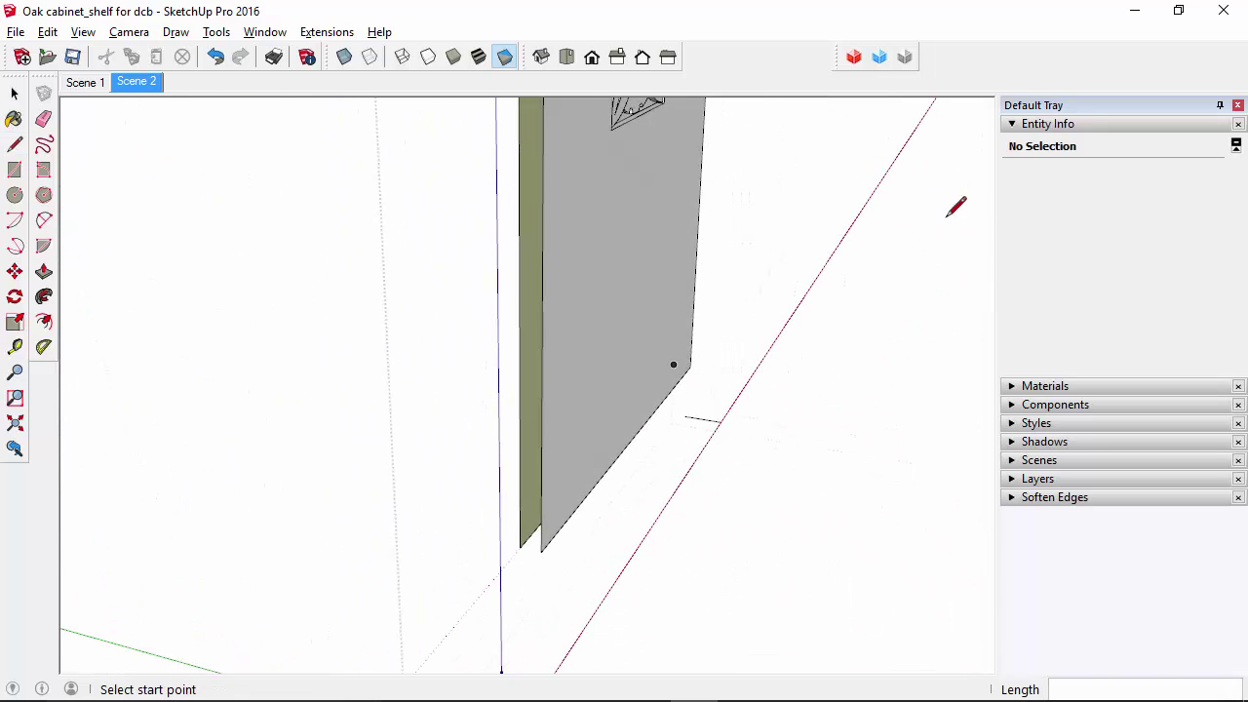
click(541, 552)
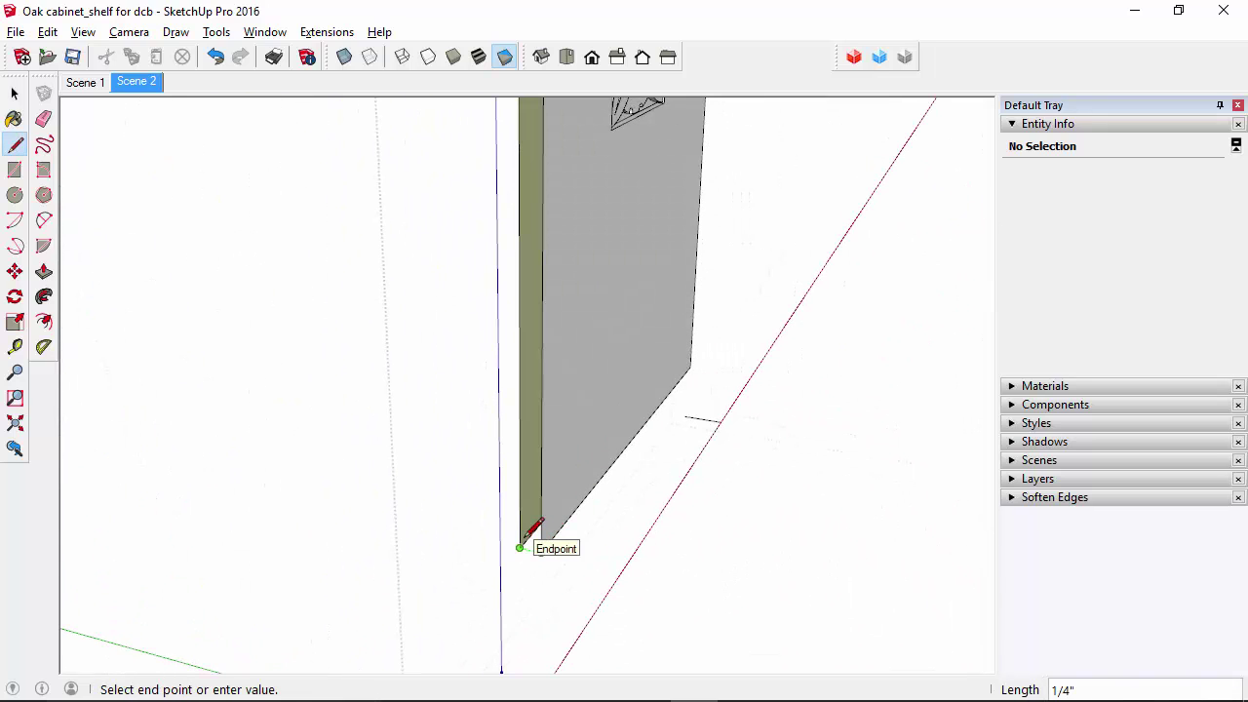
click(521, 546)
- Delete the stray edge beside the red axis below the panel
key(space)
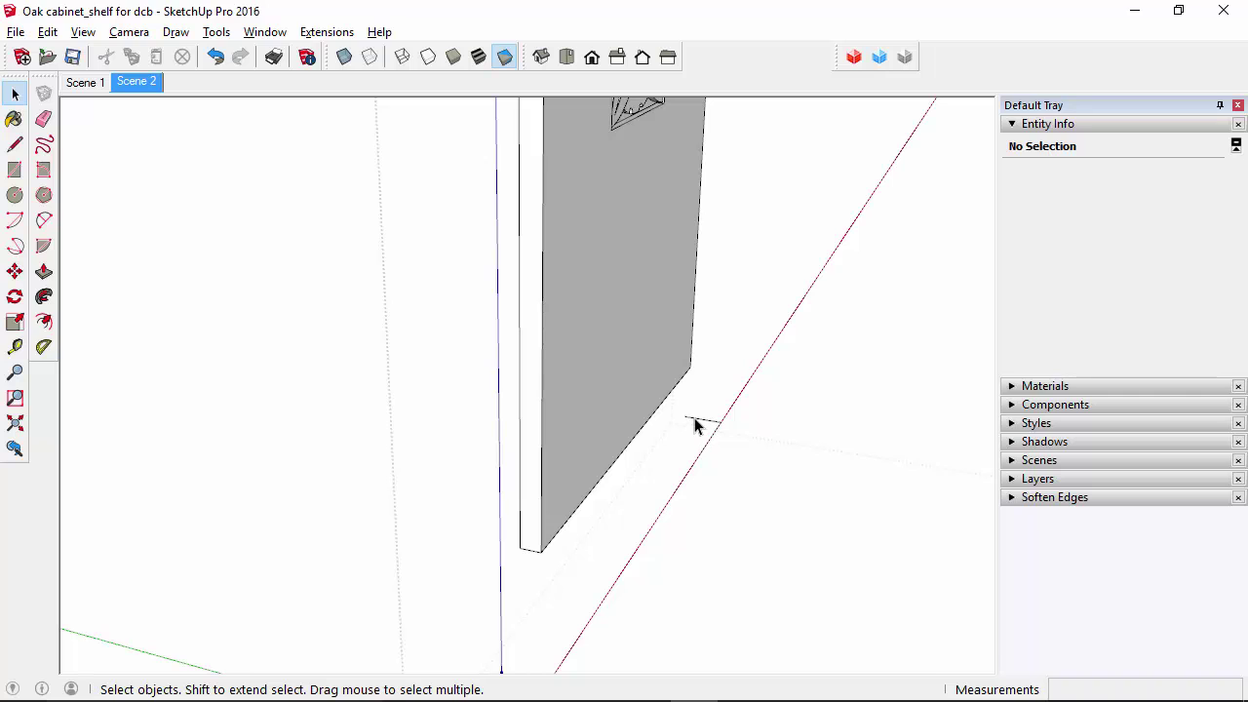
click(694, 419)
key(Delete)
scroll(544, 332, down, 3)
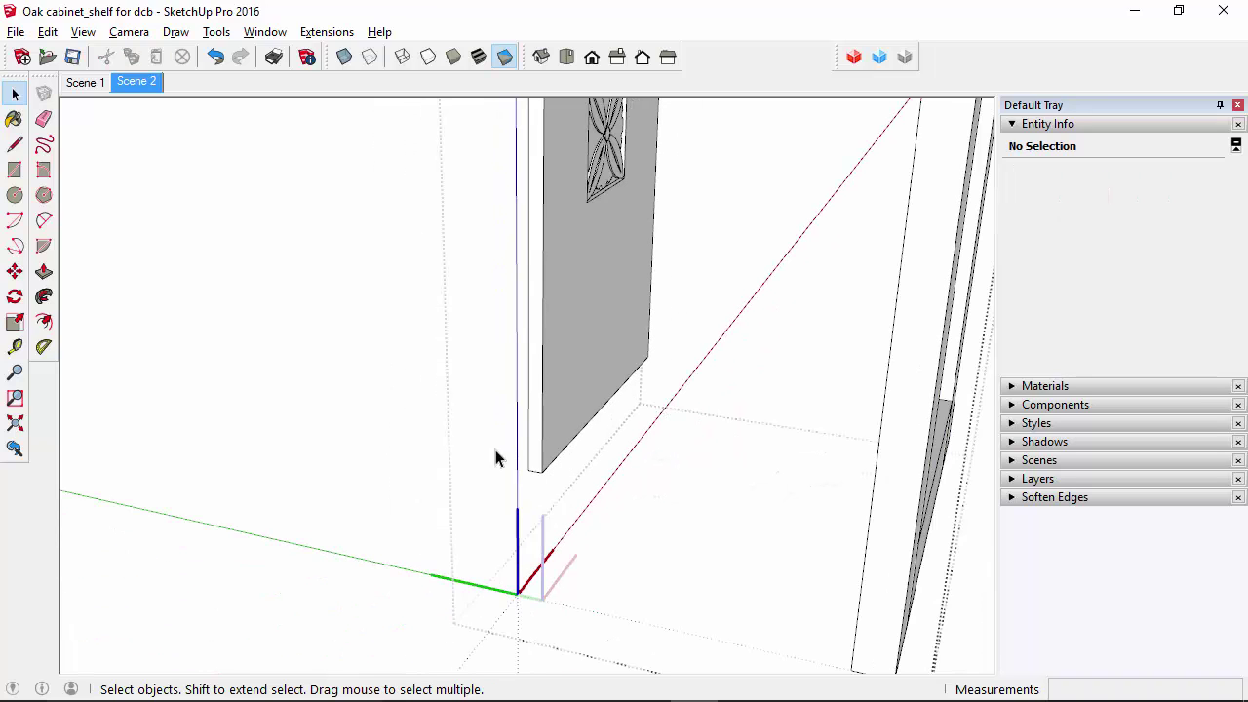
drag(627, 515, 384, 611)
- Make all the connected geometry of the carved center panel a component named Panel
triple_click(581, 387)
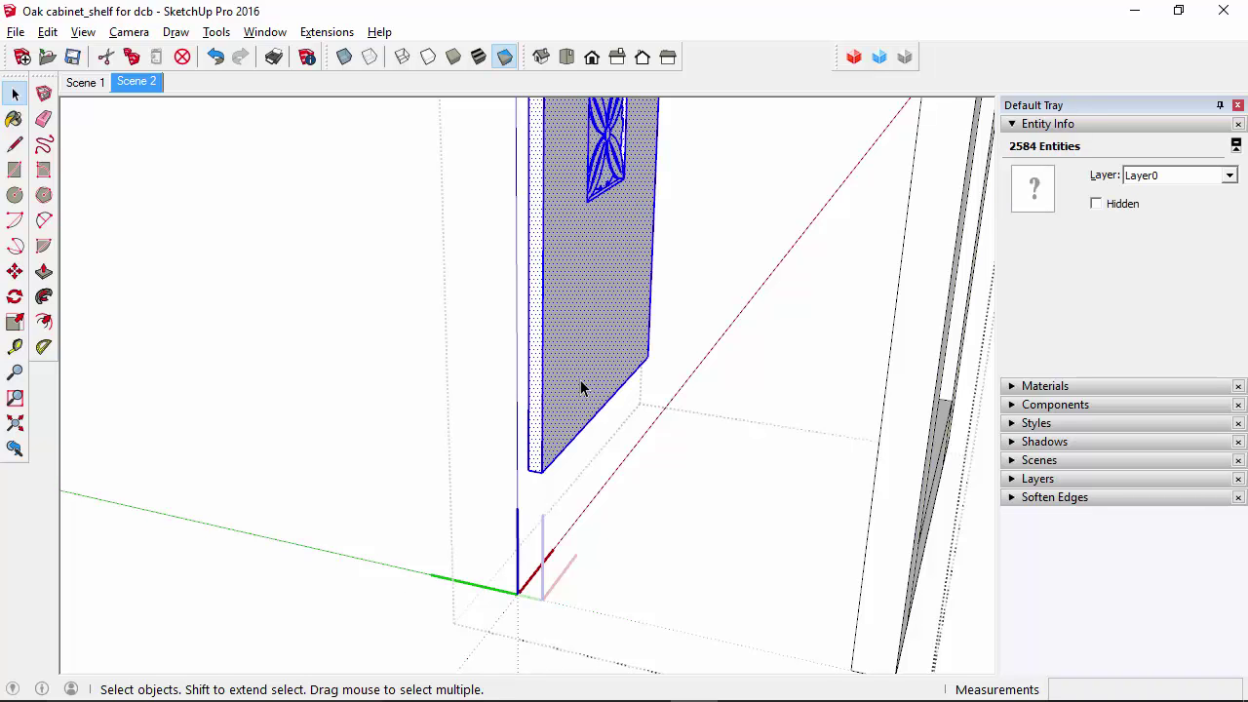
scroll(574, 434, down, 3)
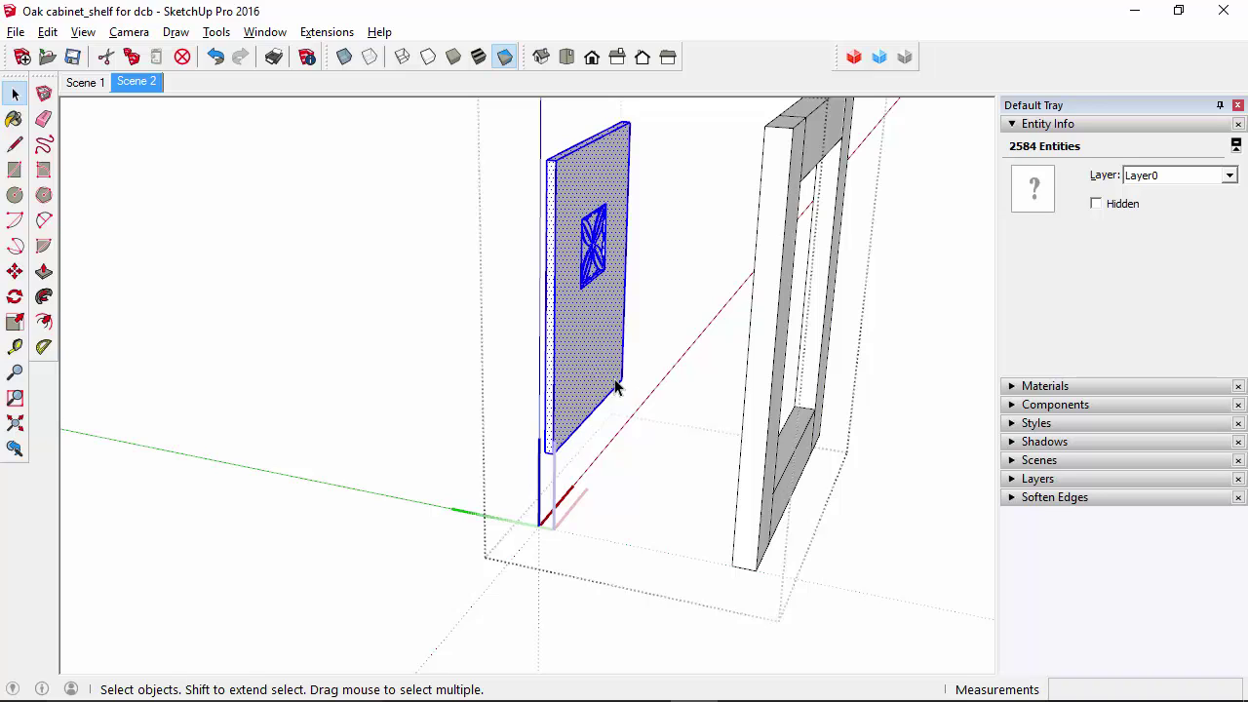
text(gPanel)
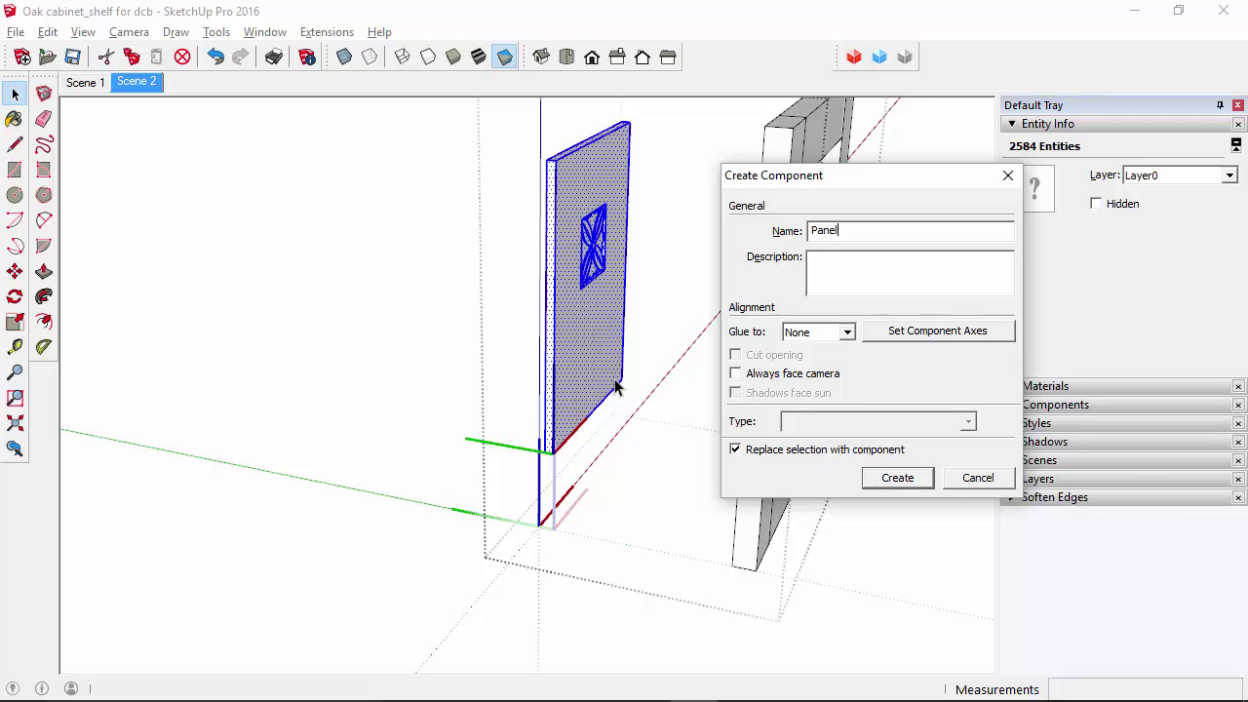
key(Return)
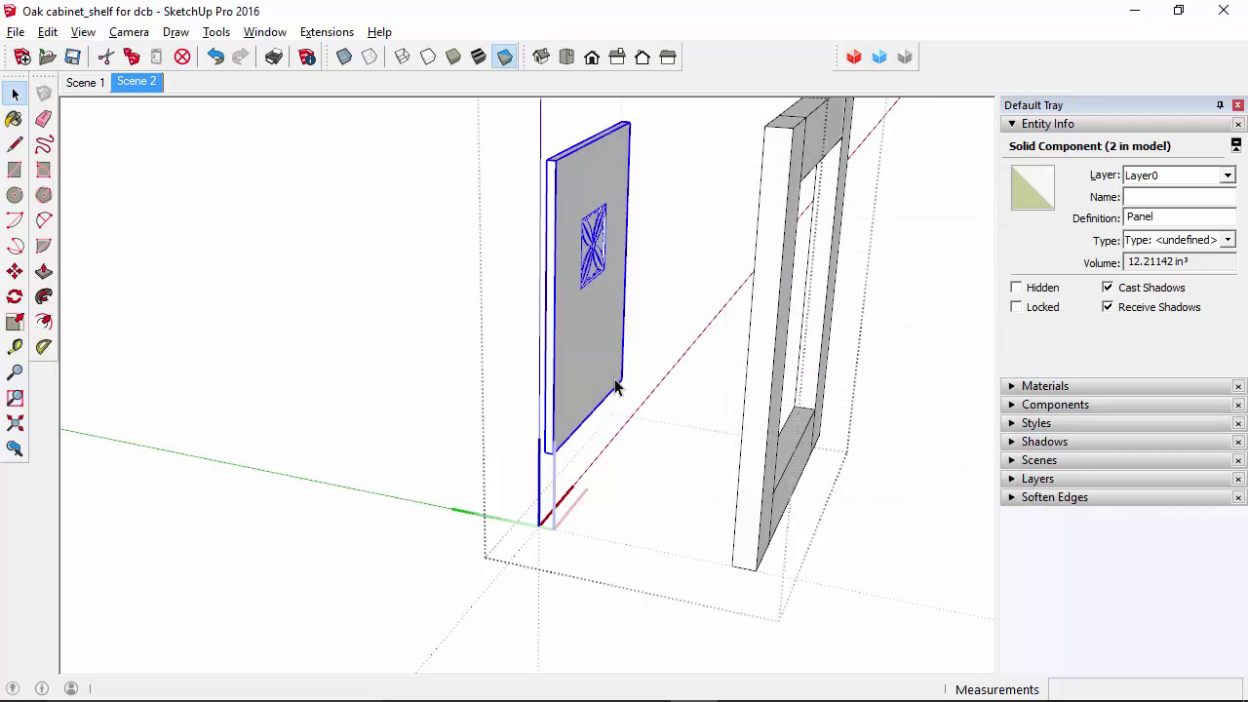
- Move both stiles and both rails together 6 inches along the green axis so they frame the panel
click(747, 550)
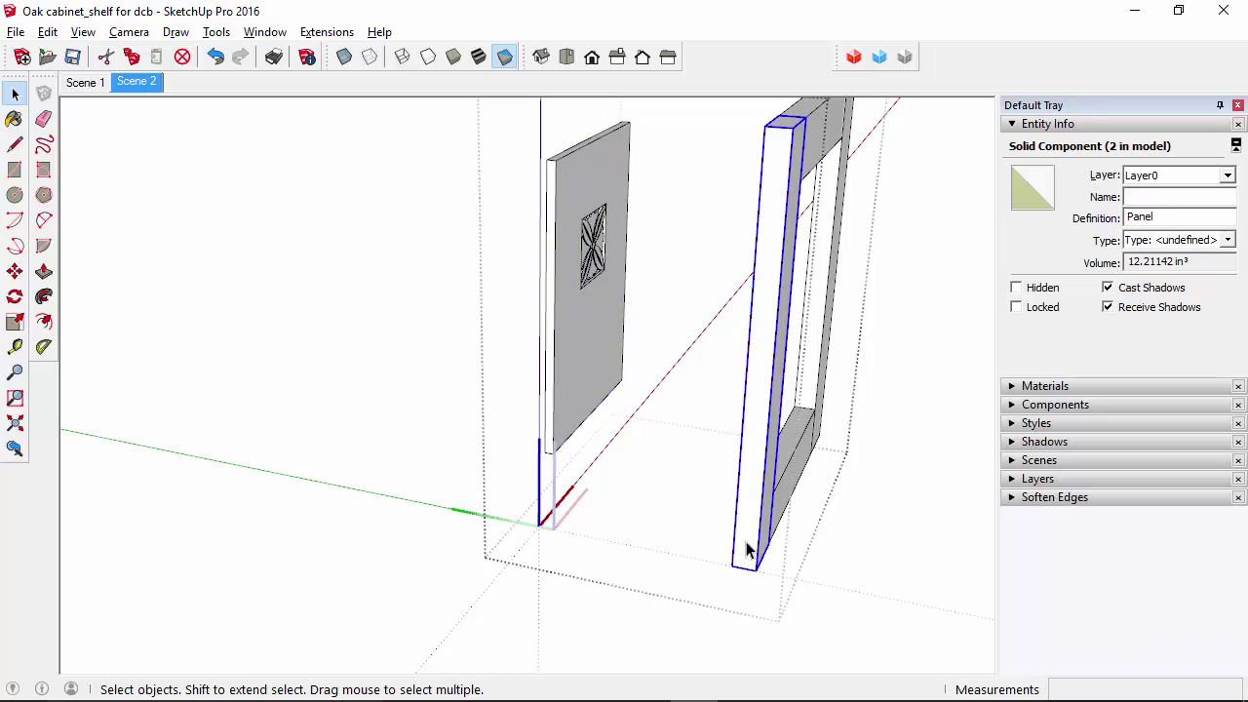
ctrl+click(801, 462)
ctrl+click(817, 403)
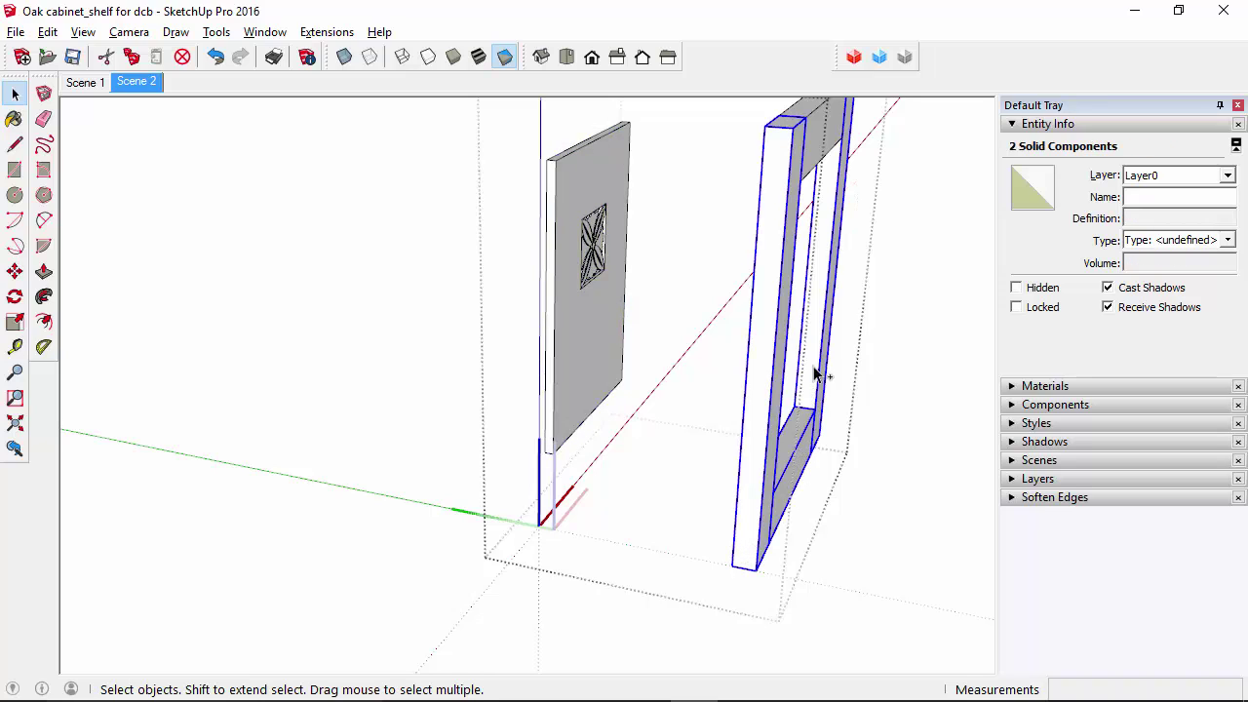
ctrl+click(811, 161)
click(15, 271)
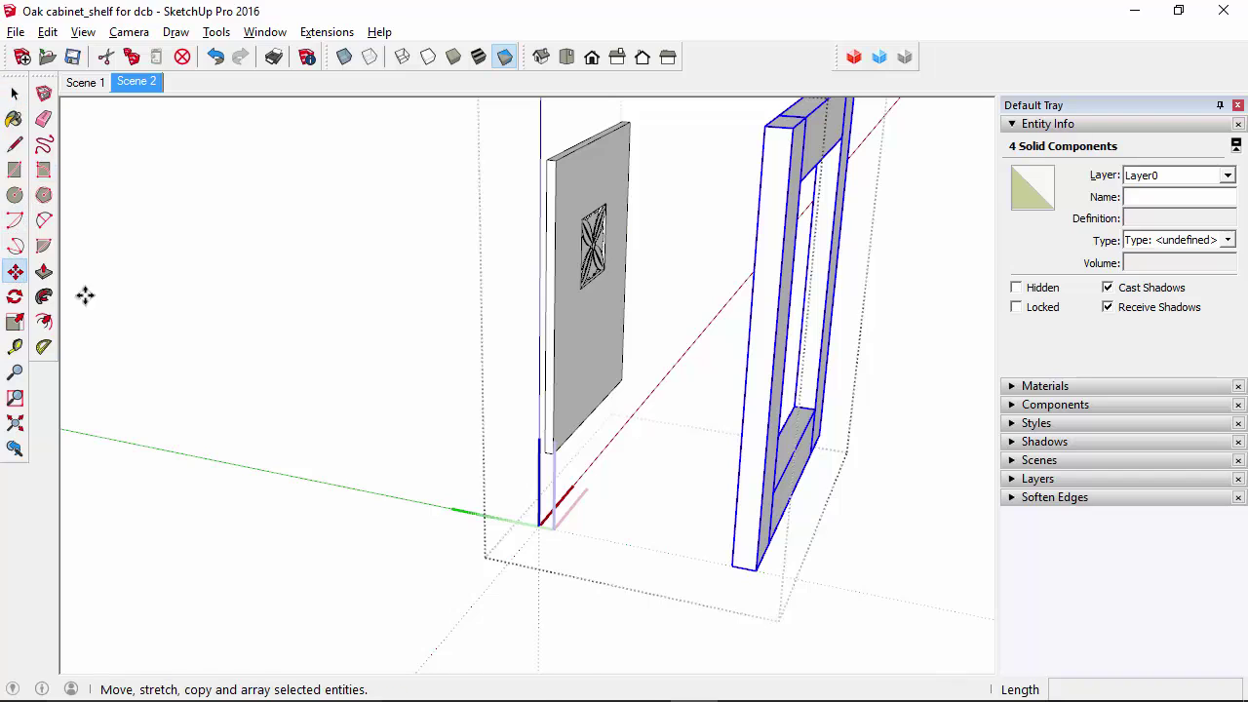
click(759, 567)
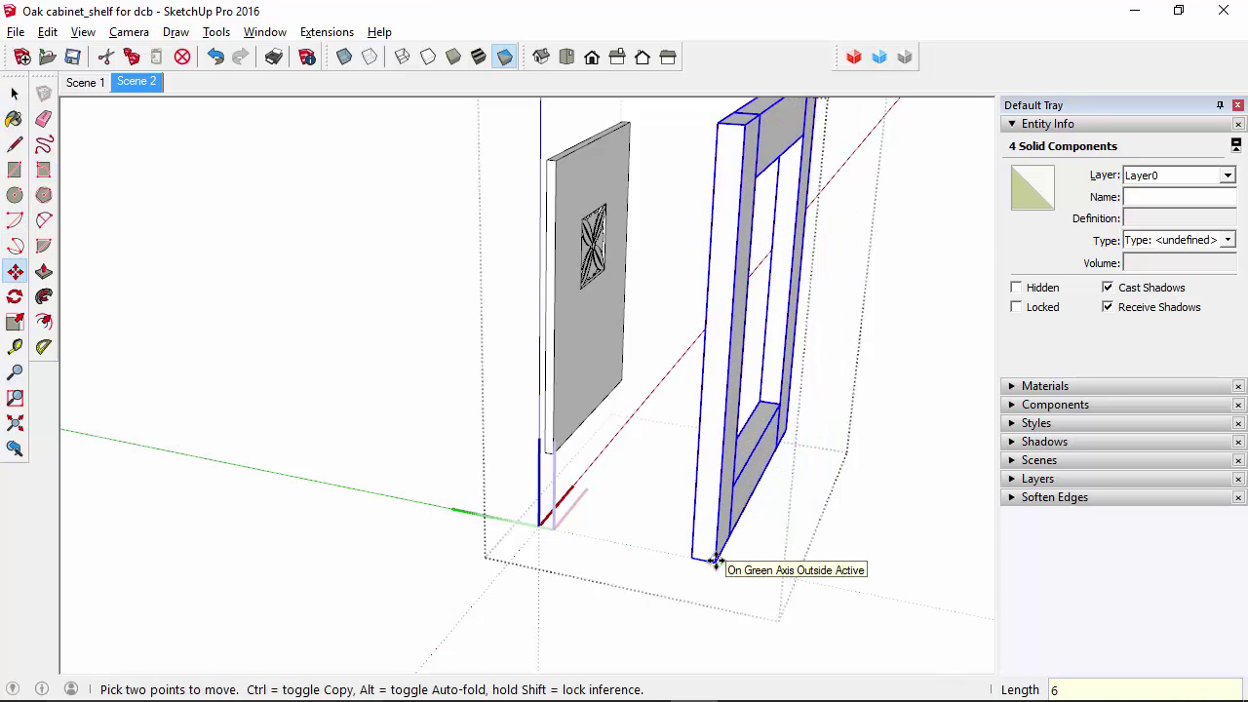
key(Return)
middle_drag(647, 546, 384, 472)
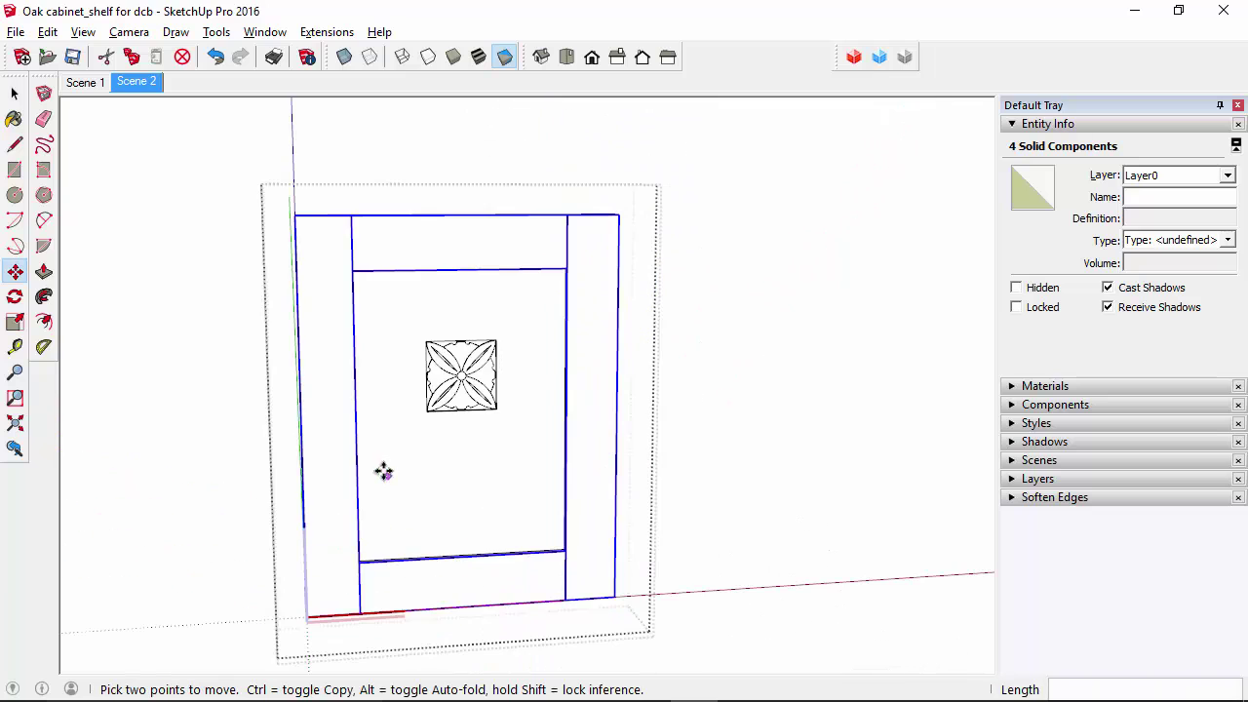
- Close the nested door components to return to the whole cabinet and bring the hinged door into view
key(space)
middle_drag(290, 418, 379, 539)
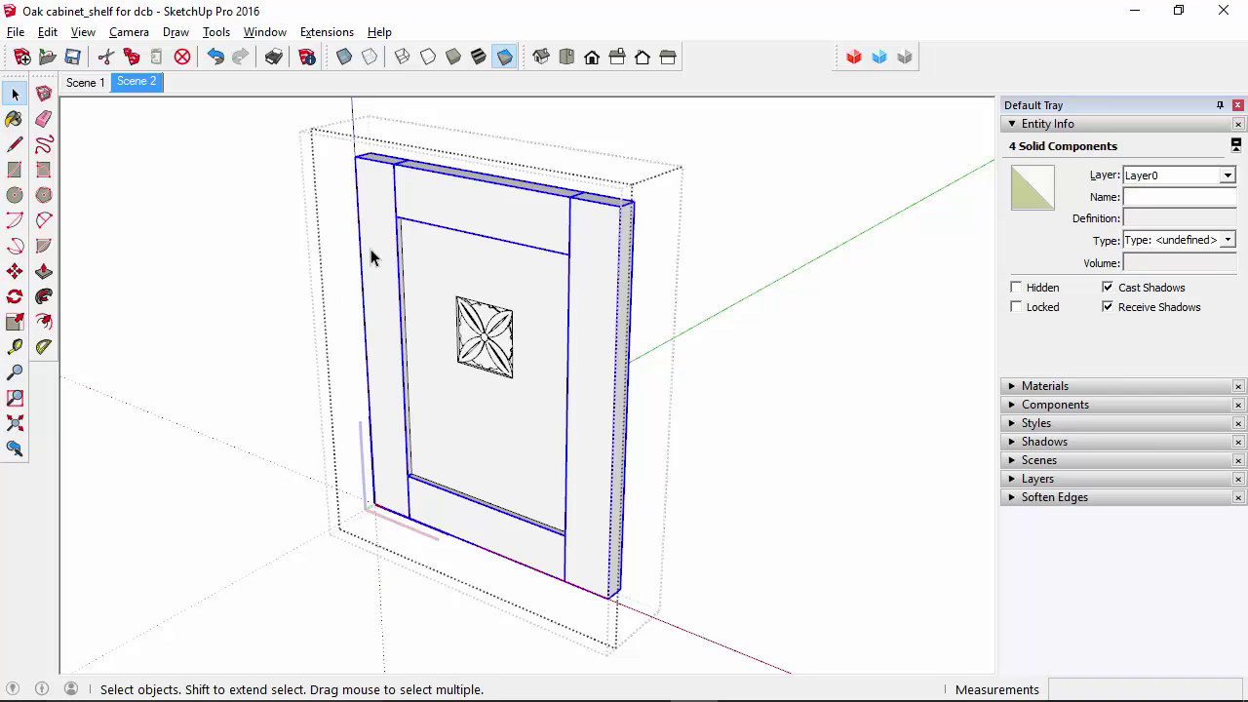
click(294, 260)
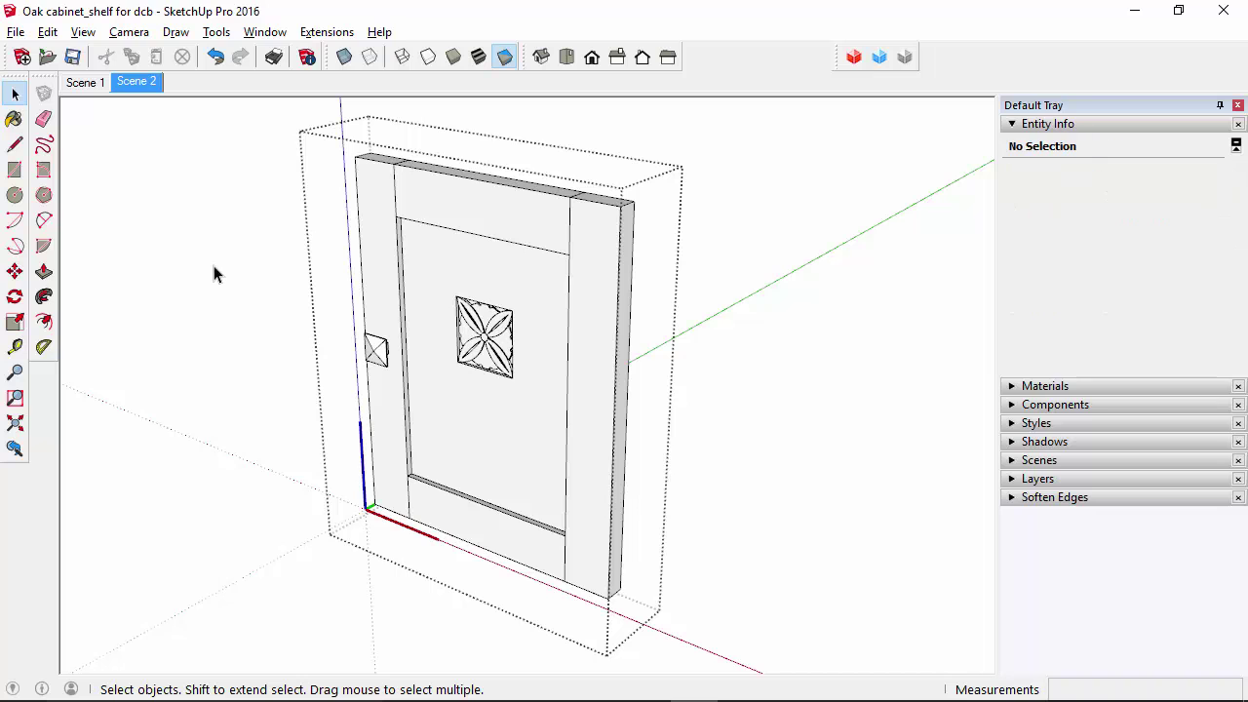
click(215, 274)
middle_drag(209, 277, 698, 516)
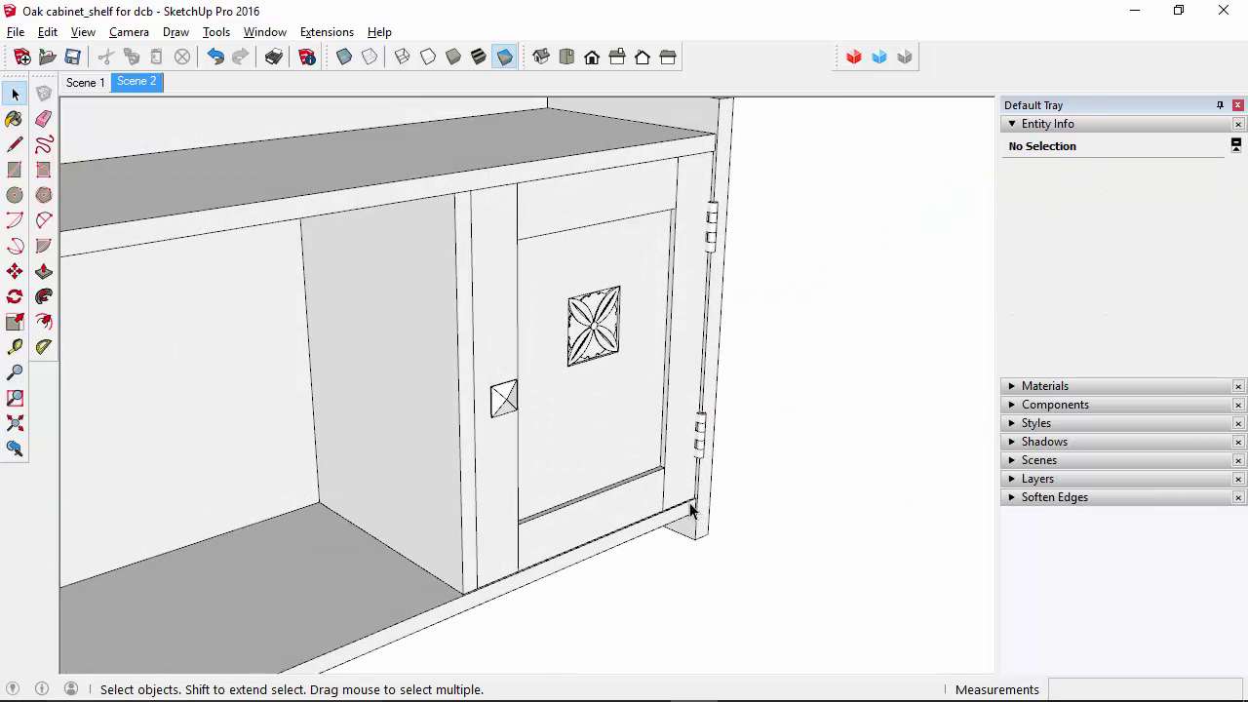
- Inspect the hinged door's nested components, checking its stiles, rails and panel individually, and return to the whole cabinet
click(682, 493)
double_click(682, 445)
click(672, 463)
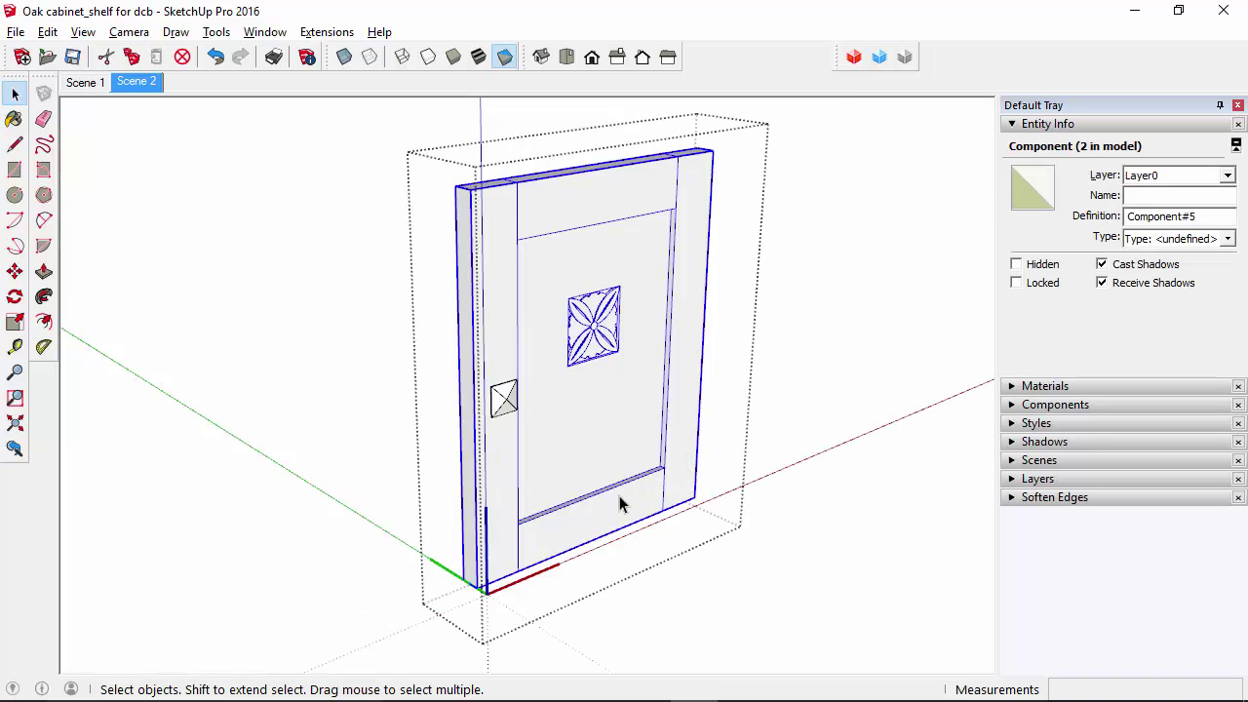
double_click(620, 503)
click(620, 501)
click(681, 459)
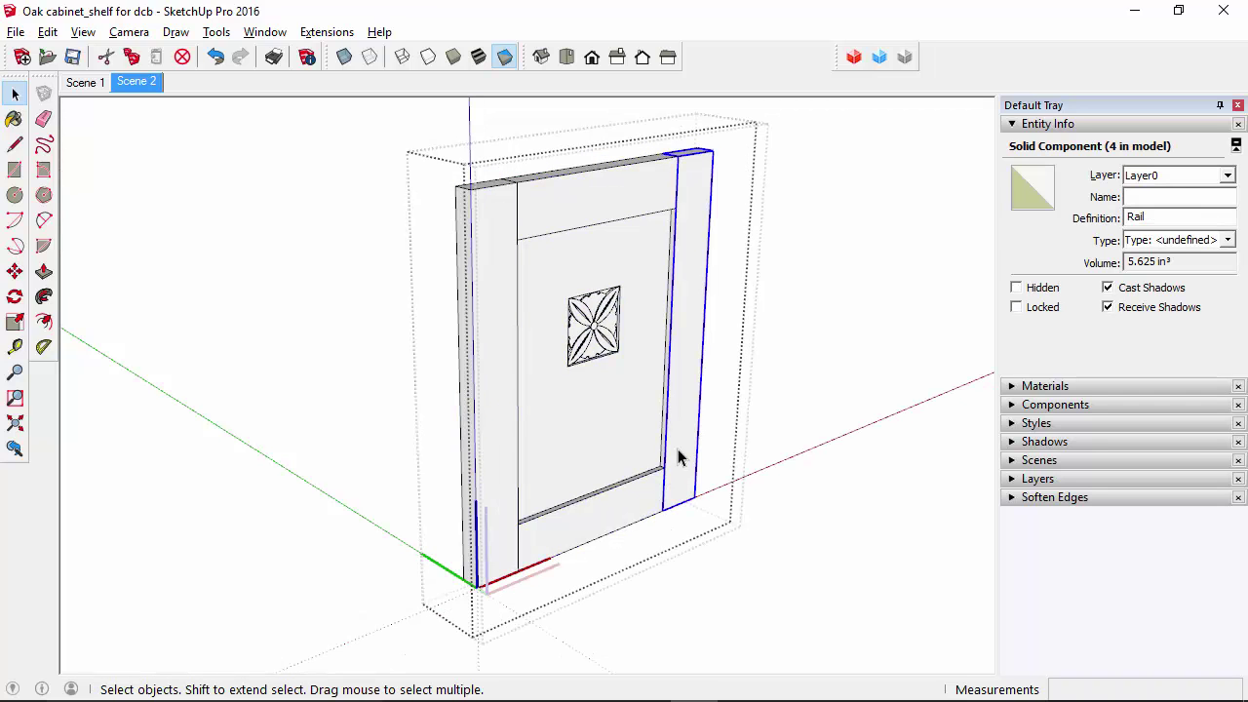
click(627, 440)
click(491, 384)
click(586, 212)
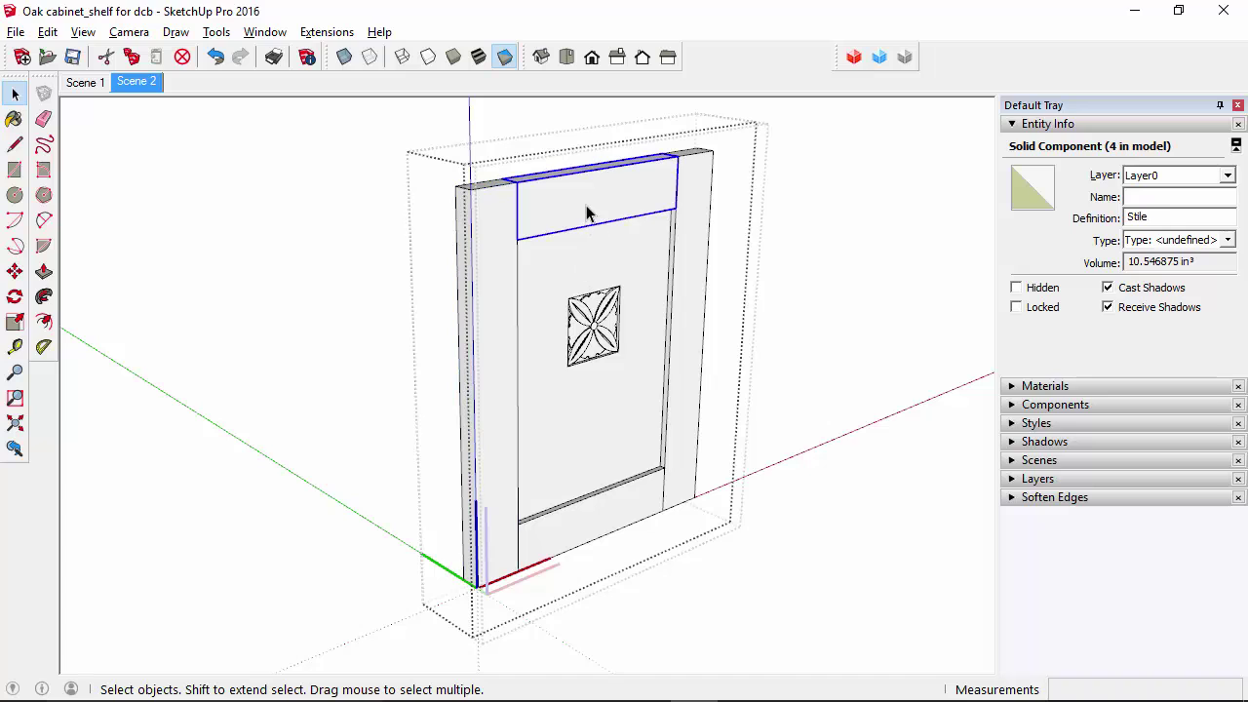
click(432, 415)
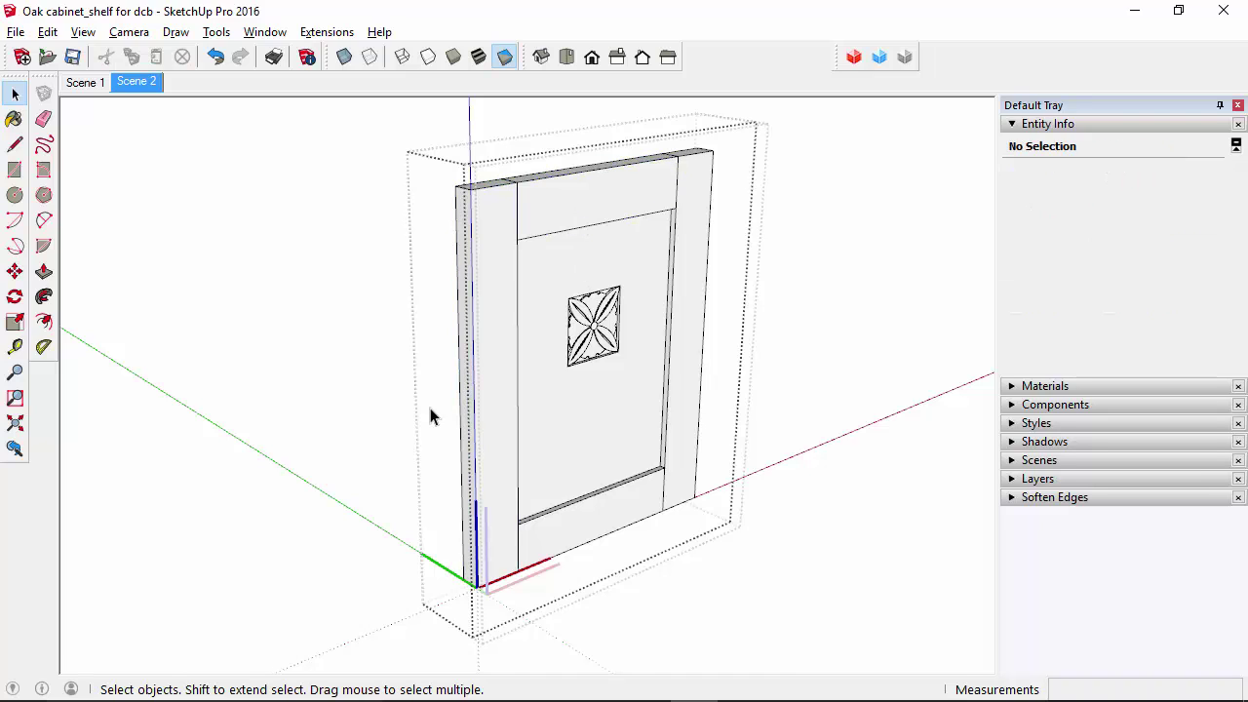
click(841, 403)
click(841, 404)
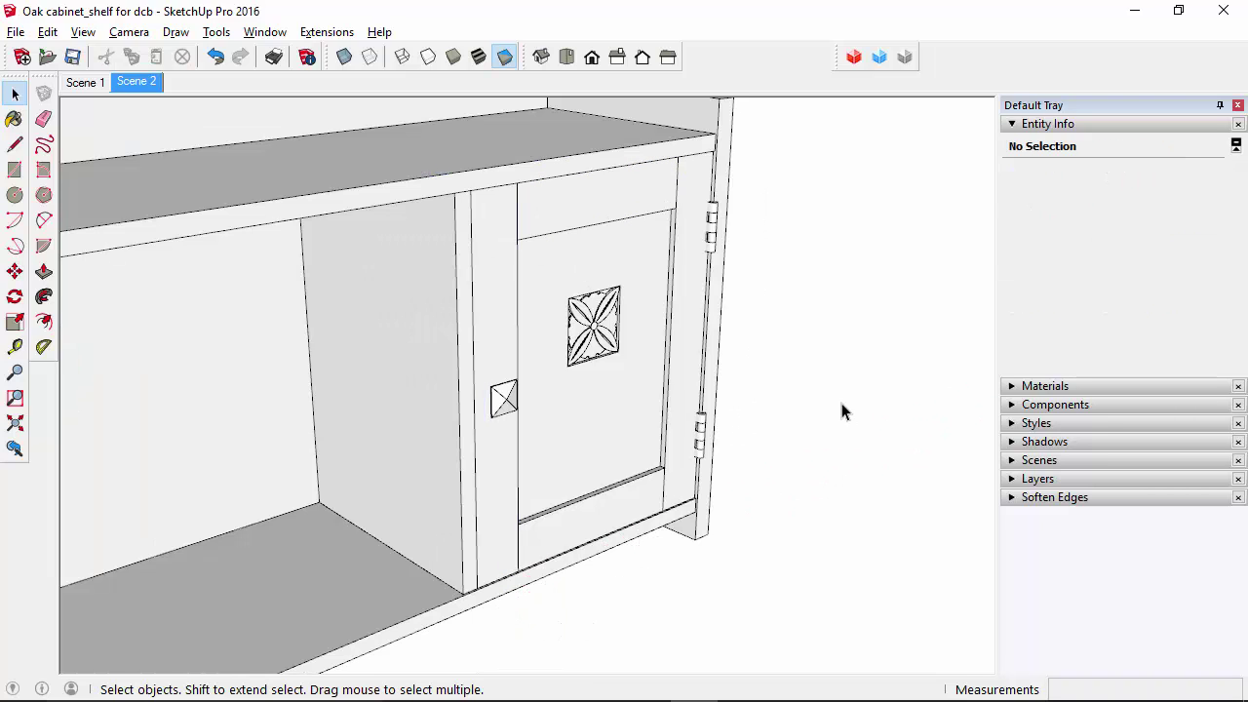